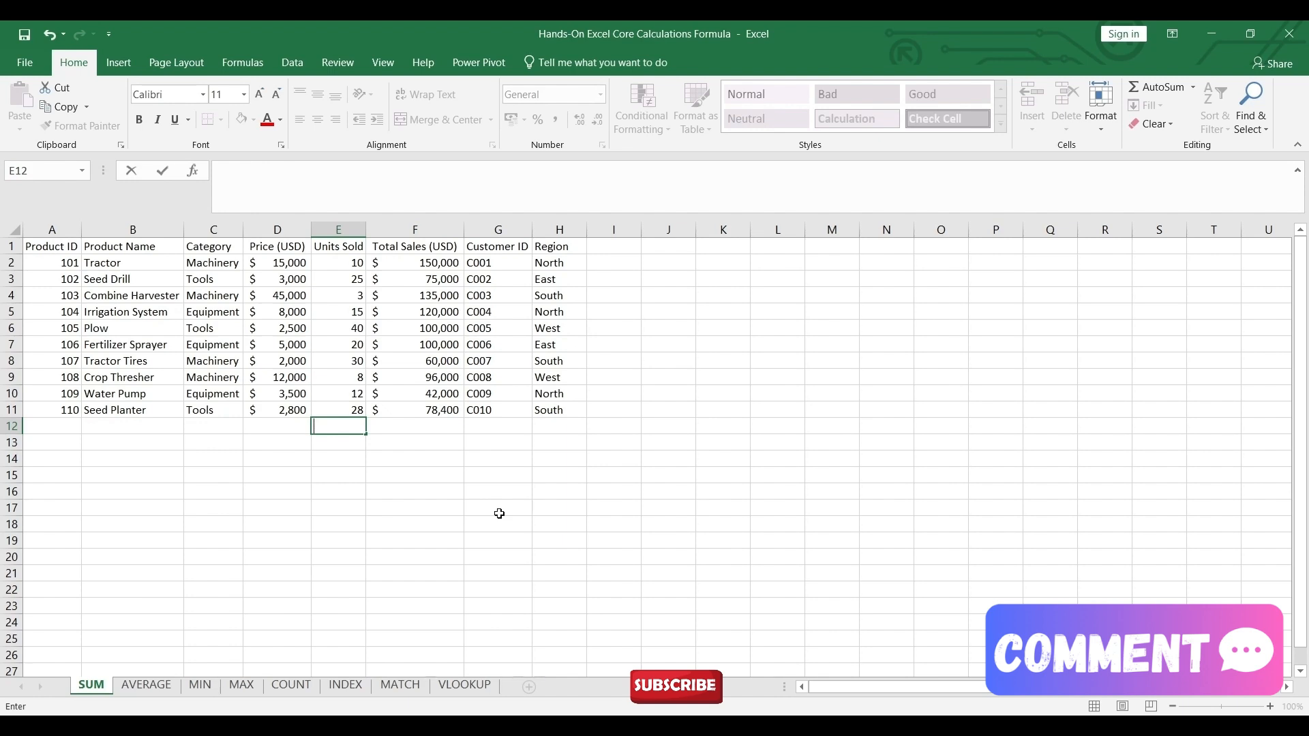
Examine the individual Units Sold values in column E, from the first record in E2 to the last in E11.
{"action": "left_click", "coordinate": [328, 267]}
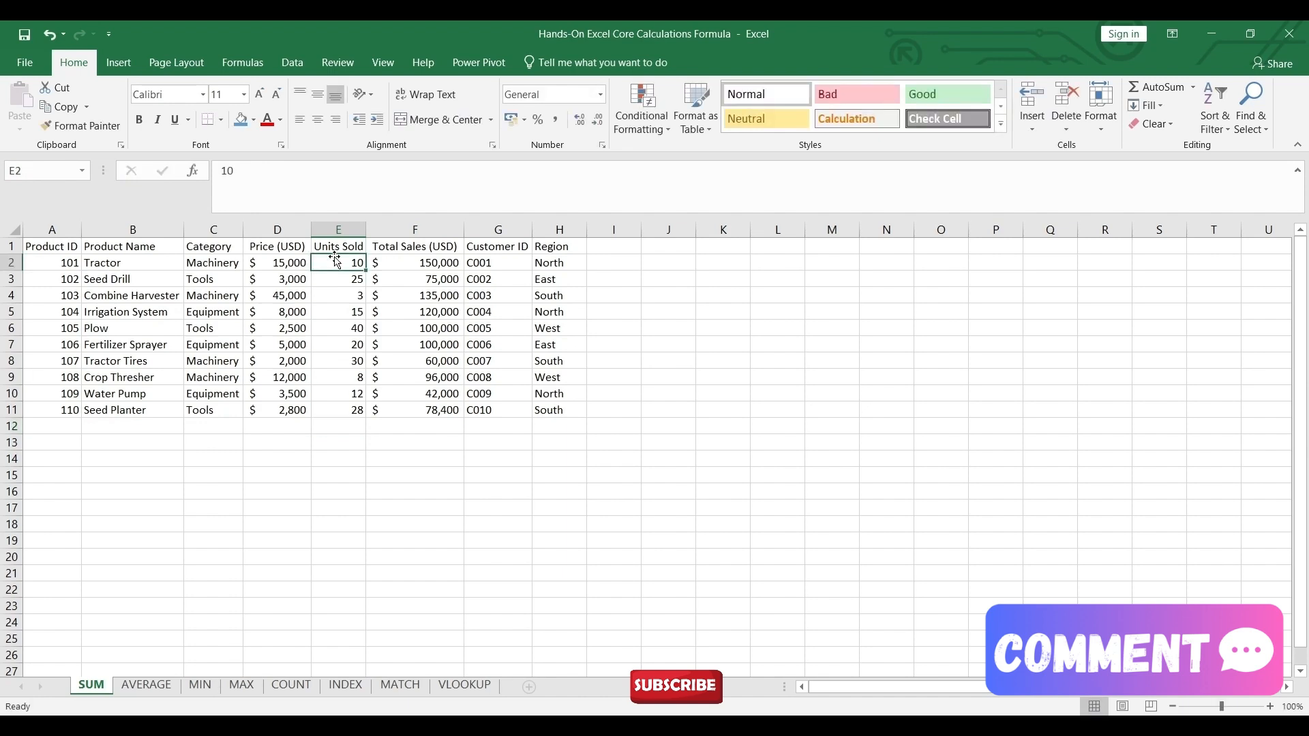
{"action": "left_click", "coordinate": [333, 278]}
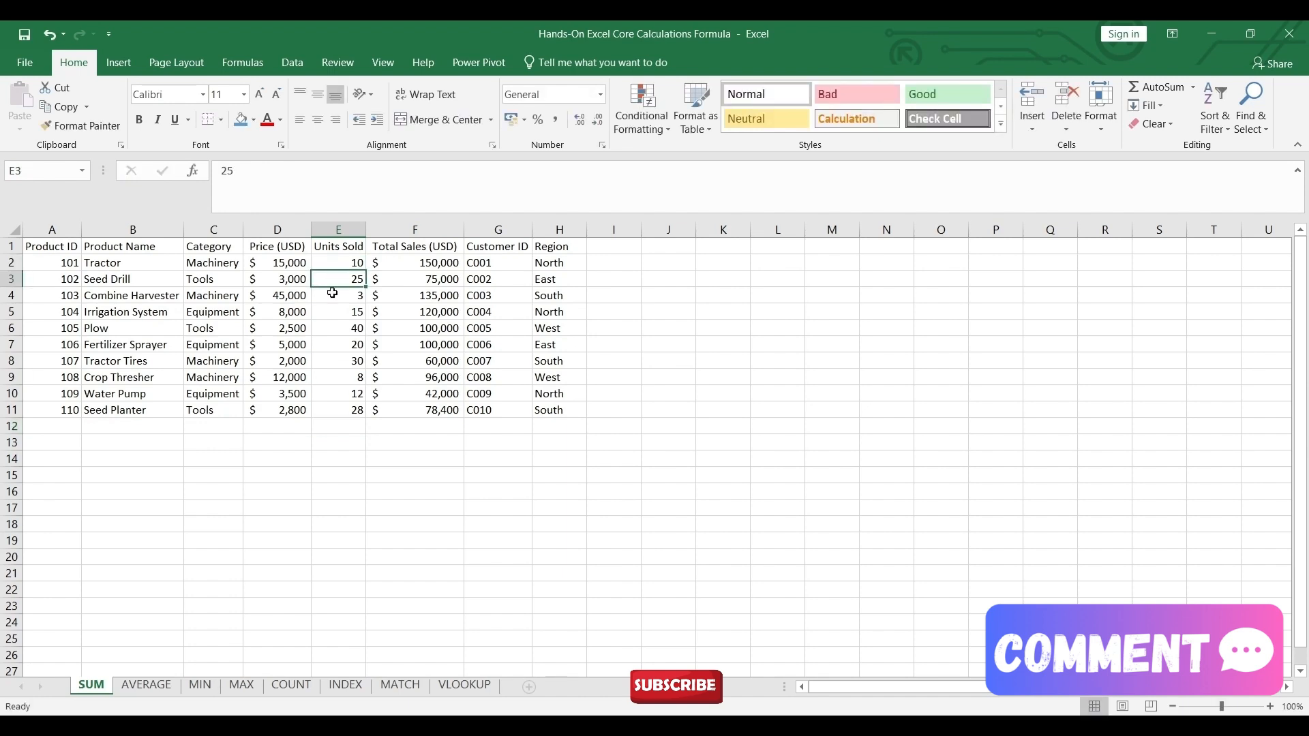
{"action": "left_click", "coordinate": [333, 294]}
{"action": "left_click", "coordinate": [336, 263]}
{"action": "left_click", "coordinate": [337, 278]}
{"action": "left_click", "coordinate": [336, 295]}
{"action": "left_click", "coordinate": [335, 311]}
{"action": "left_click", "coordinate": [333, 328]}
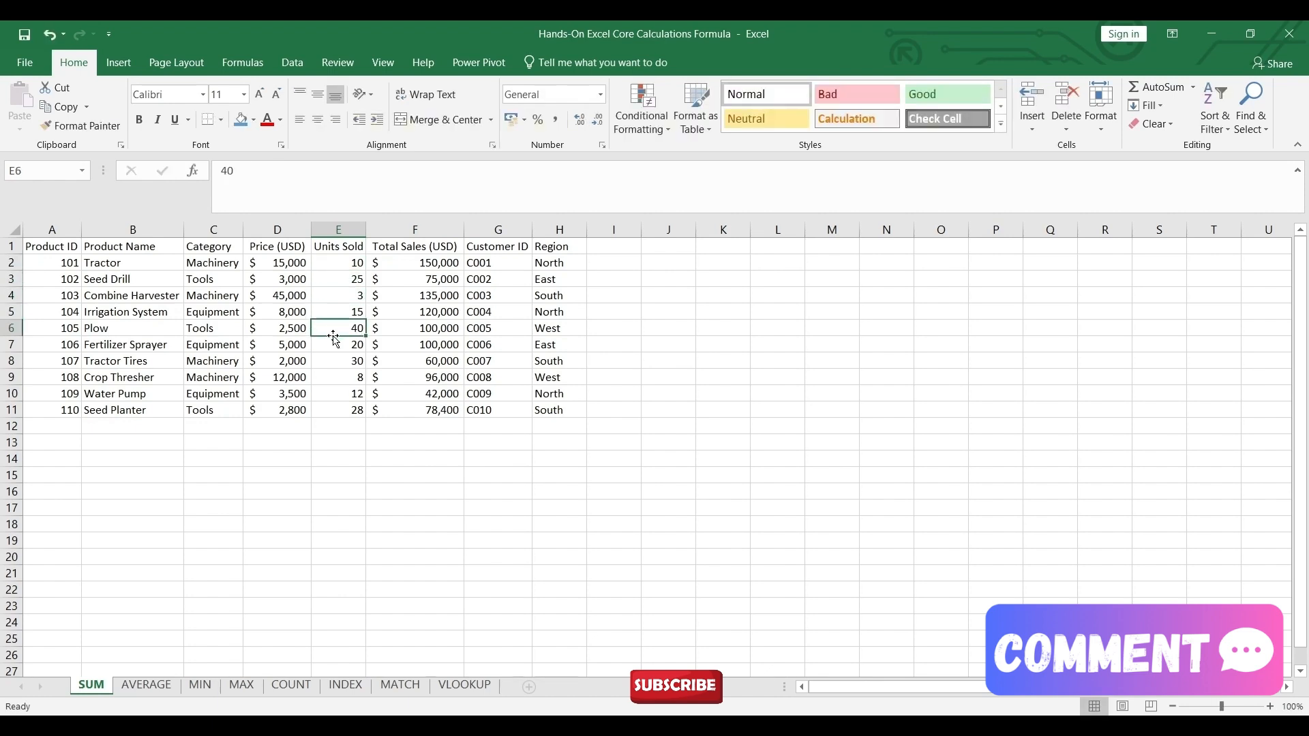
{"action": "left_click", "coordinate": [332, 344]}
{"action": "left_click", "coordinate": [345, 264]}
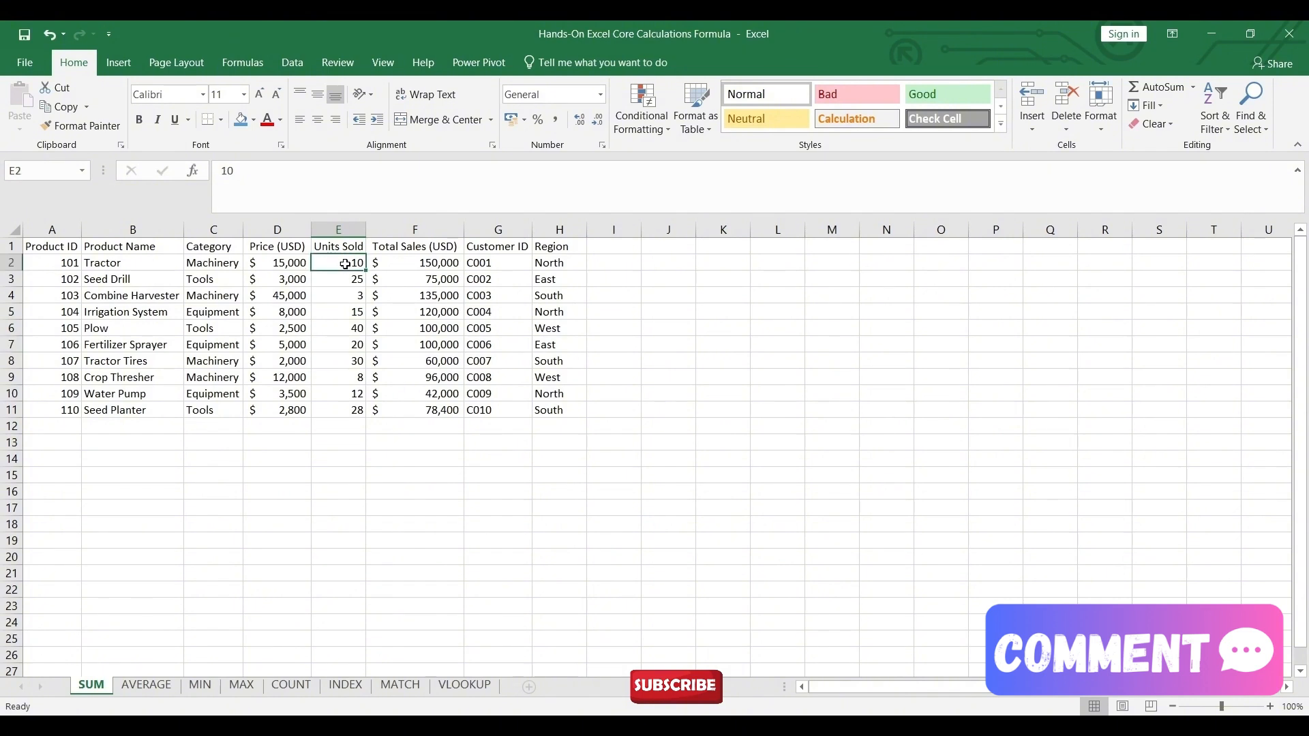
{"action": "left_click", "coordinate": [346, 278]}
{"action": "left_click", "coordinate": [343, 295]}
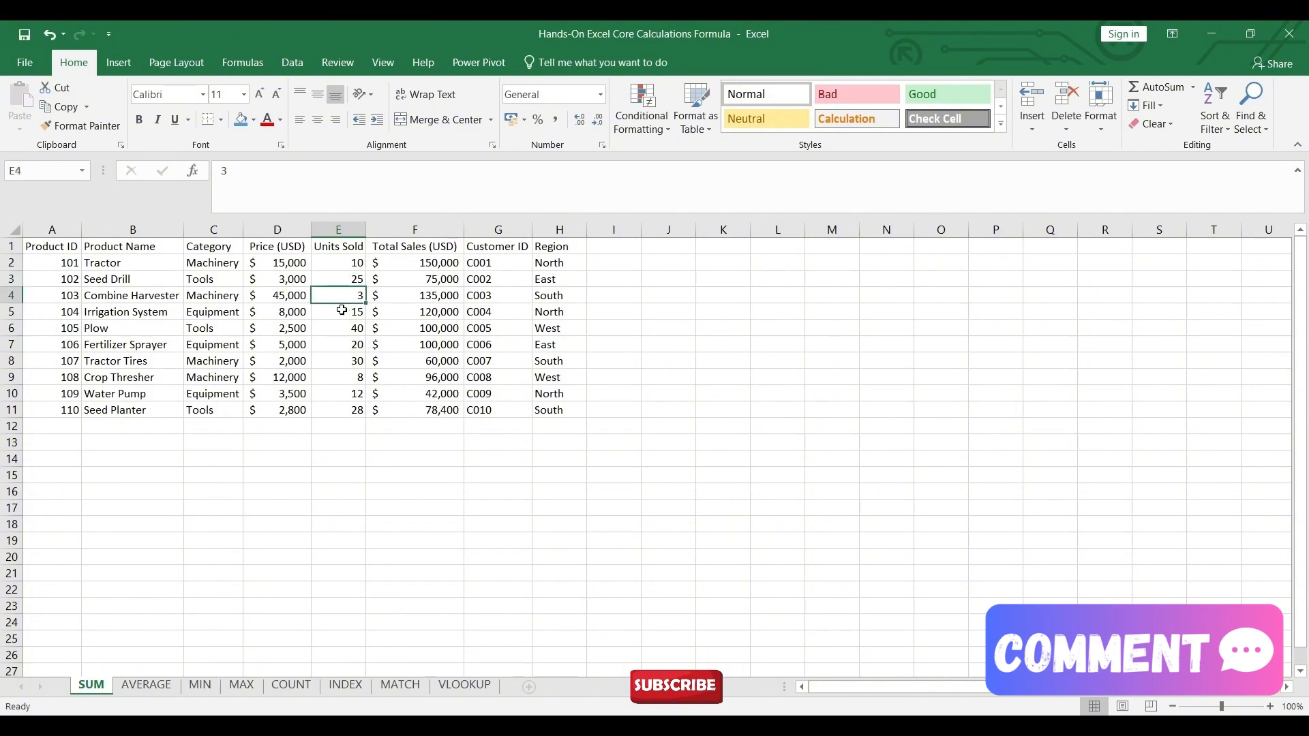
{"action": "left_click", "coordinate": [345, 266]}
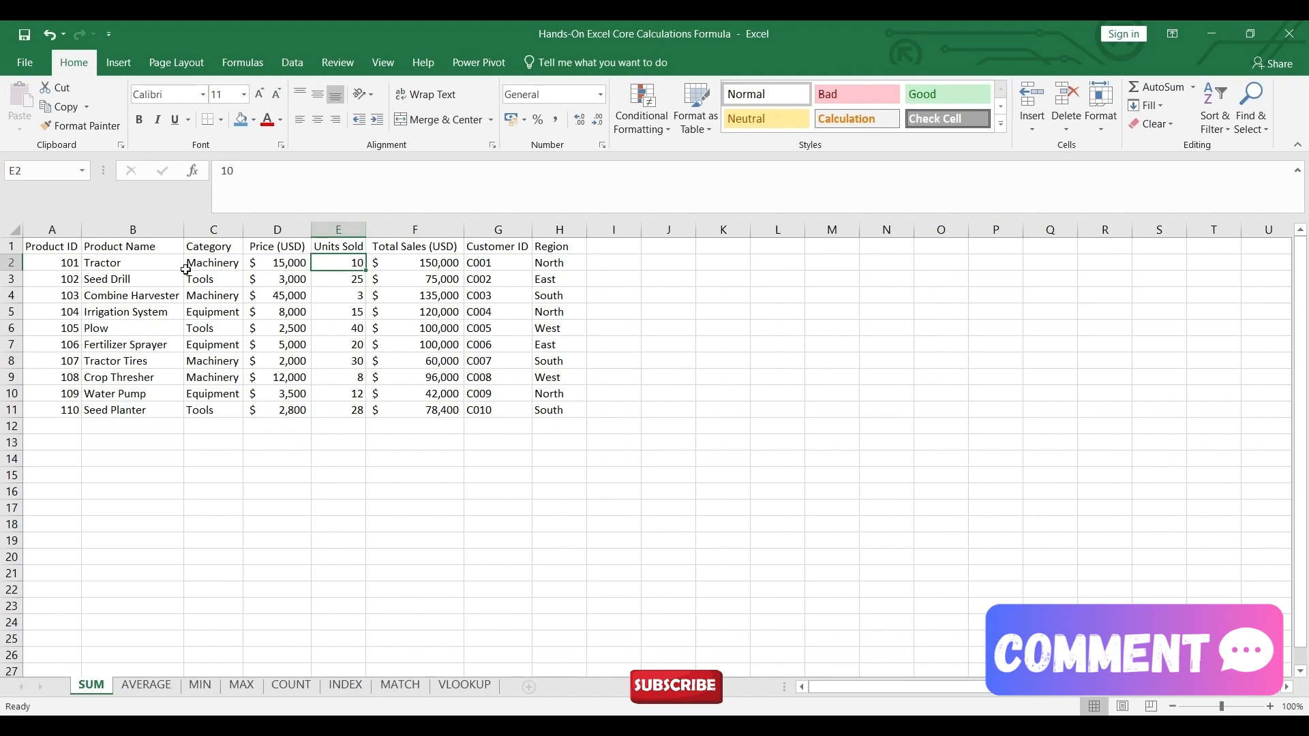
{"action": "left_click", "coordinate": [343, 408]}
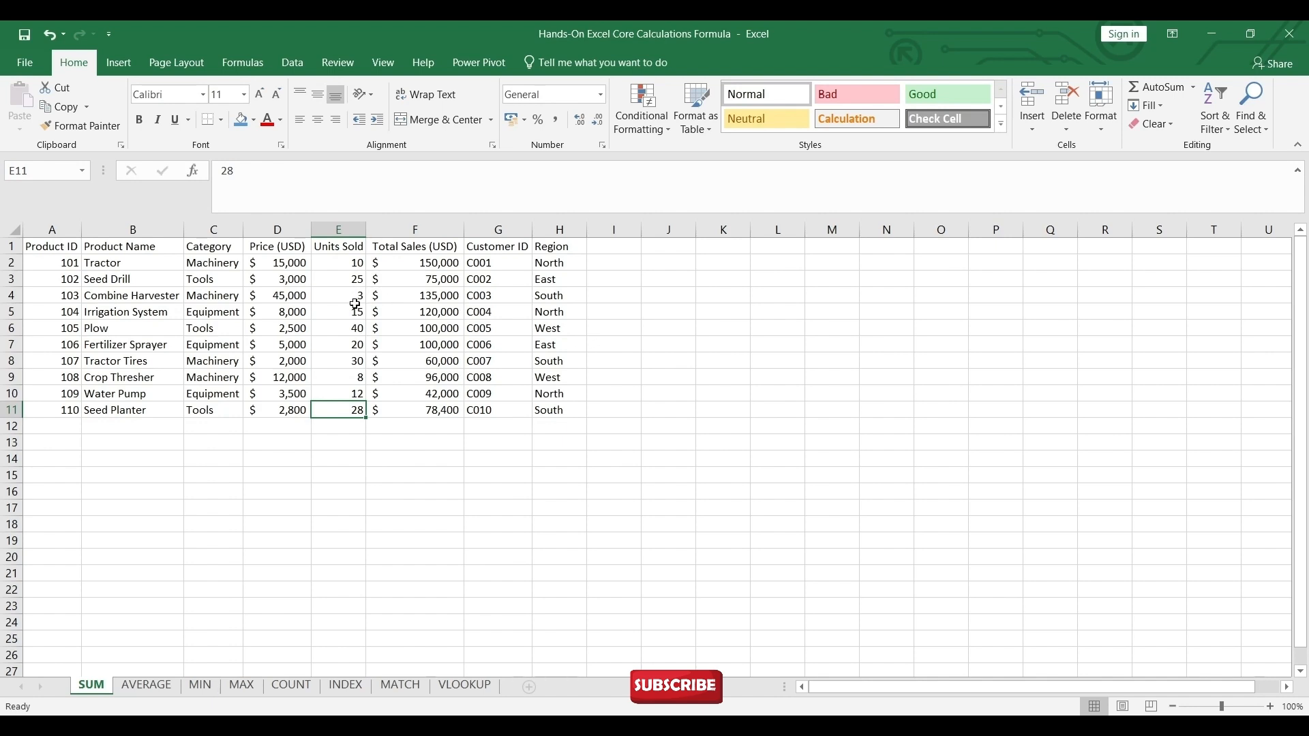
Total the Units Sold column in cell E12 with =SUM(E2:E11) and reselect the cell to check its formula.
{"action": "left_click", "coordinate": [341, 428]}
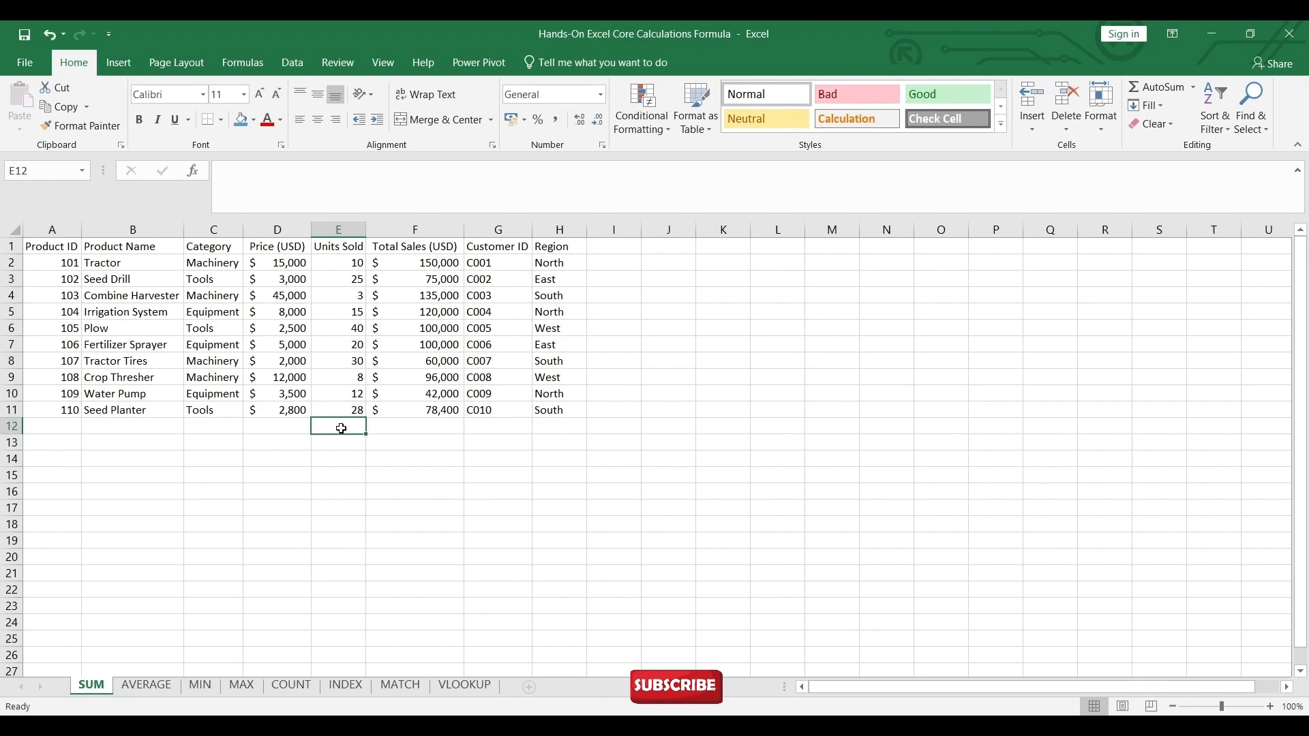
{"action": "type", "text": "="}
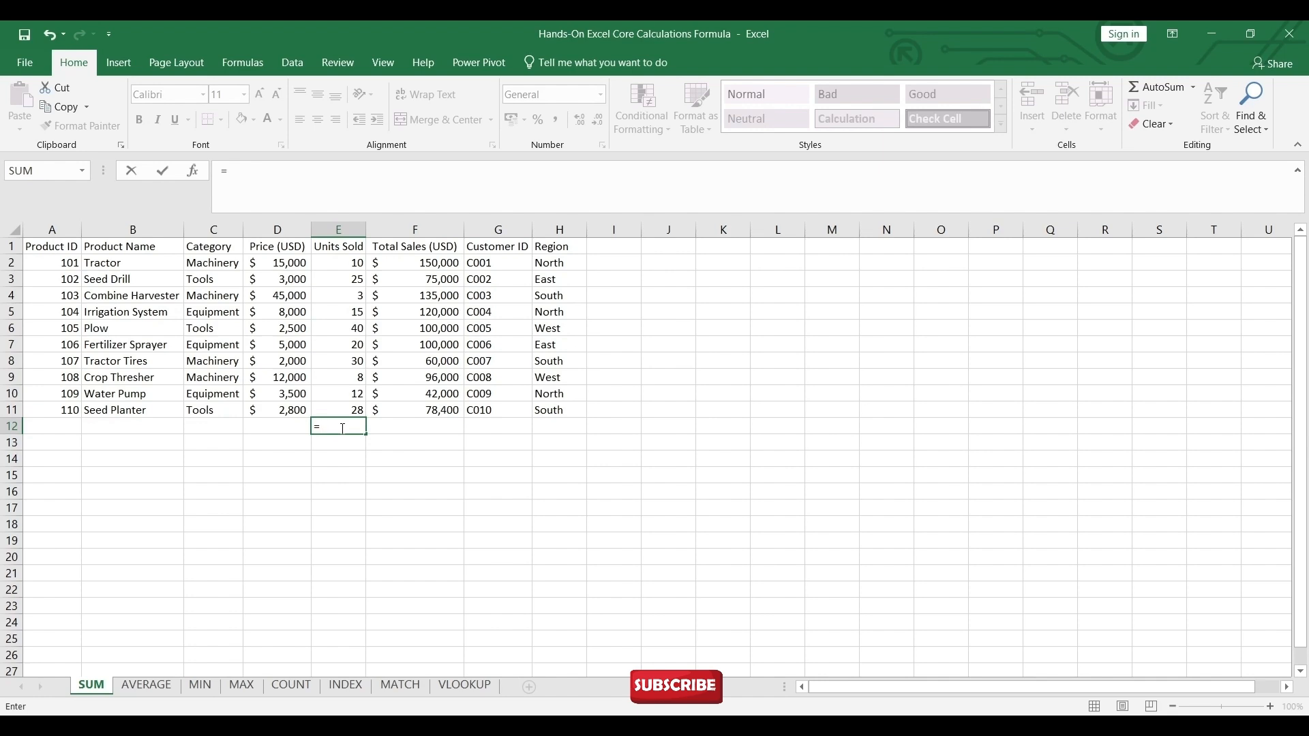
{"action": "type", "text": "S"}
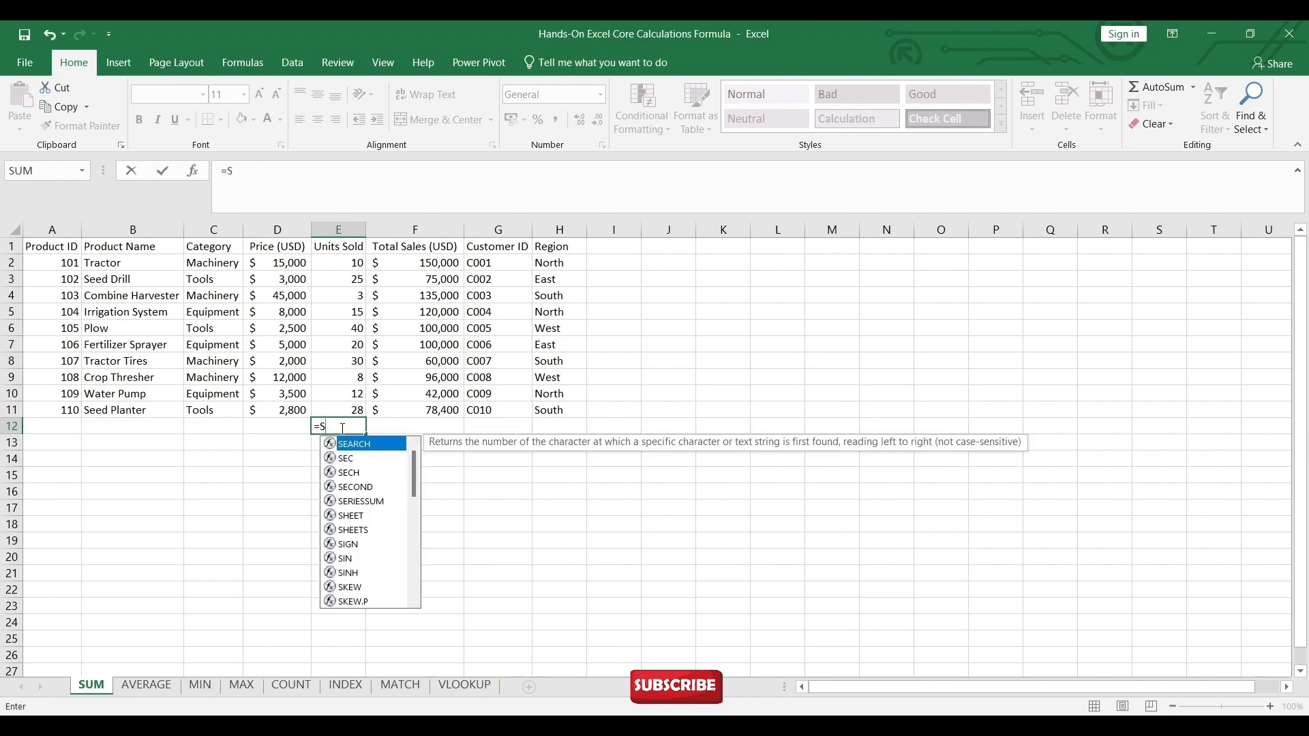
{"action": "type", "text": "UM"}
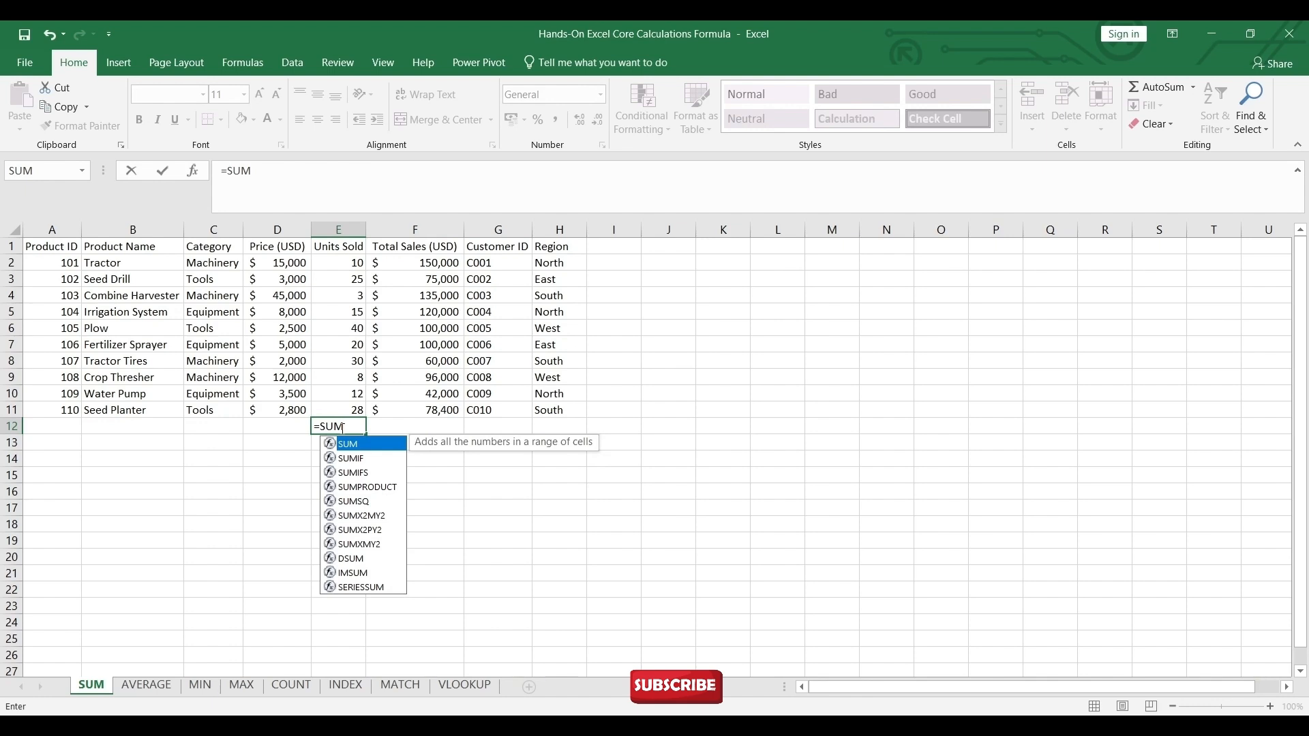
{"action": "type", "text": "("}
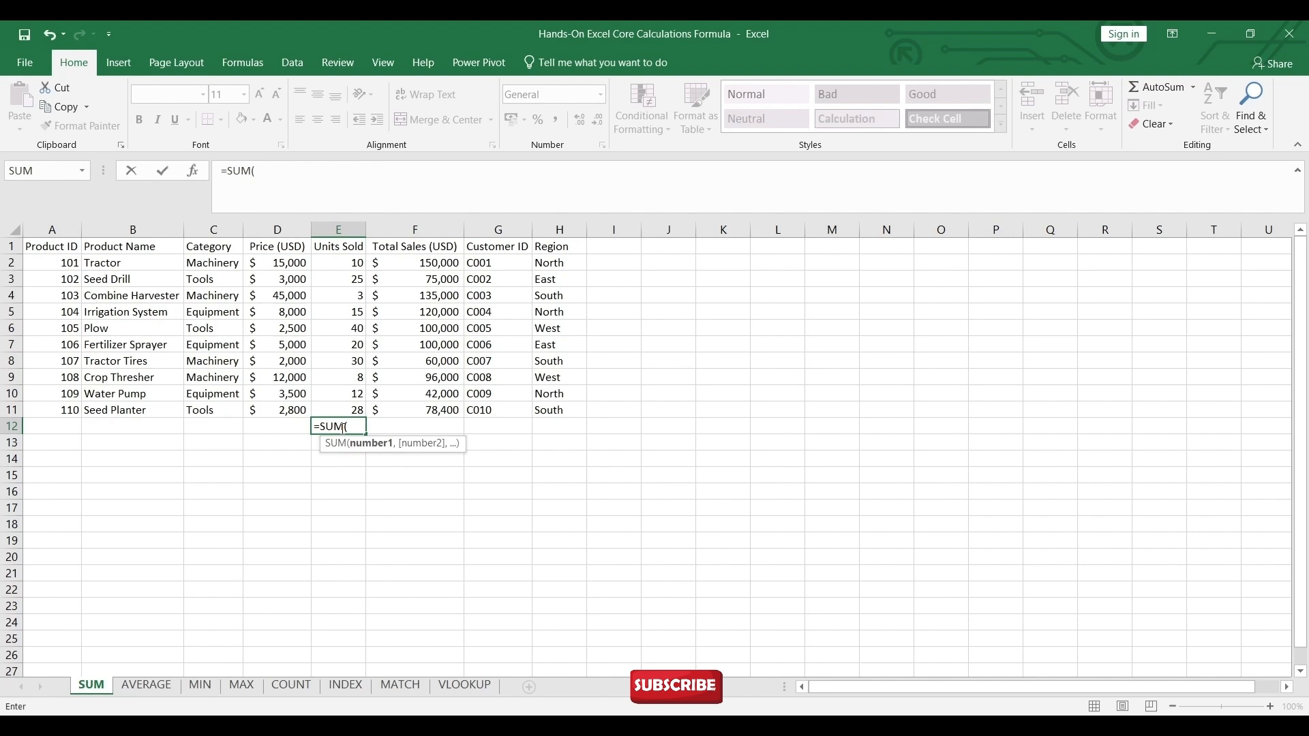
{"action": "type", "text": "E2"}
{"action": "type", "text": ":E"}
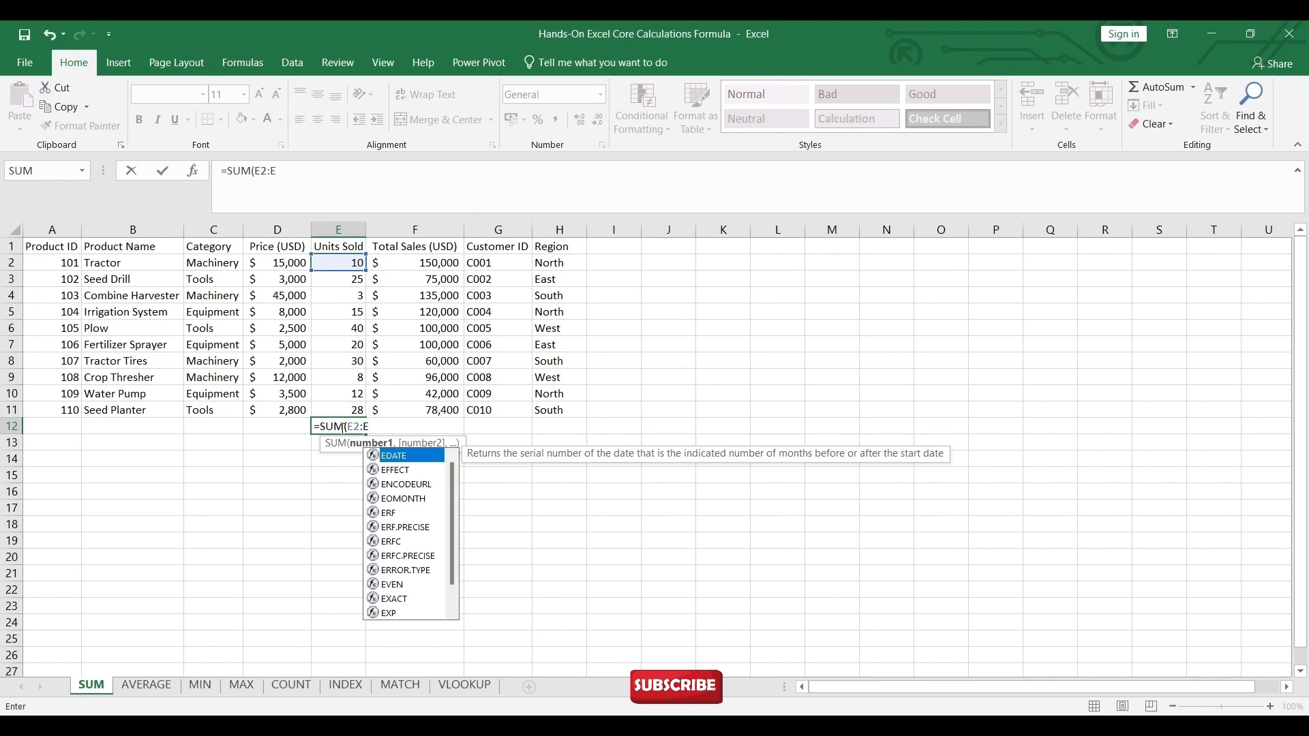
{"action": "type", "text": "11"}
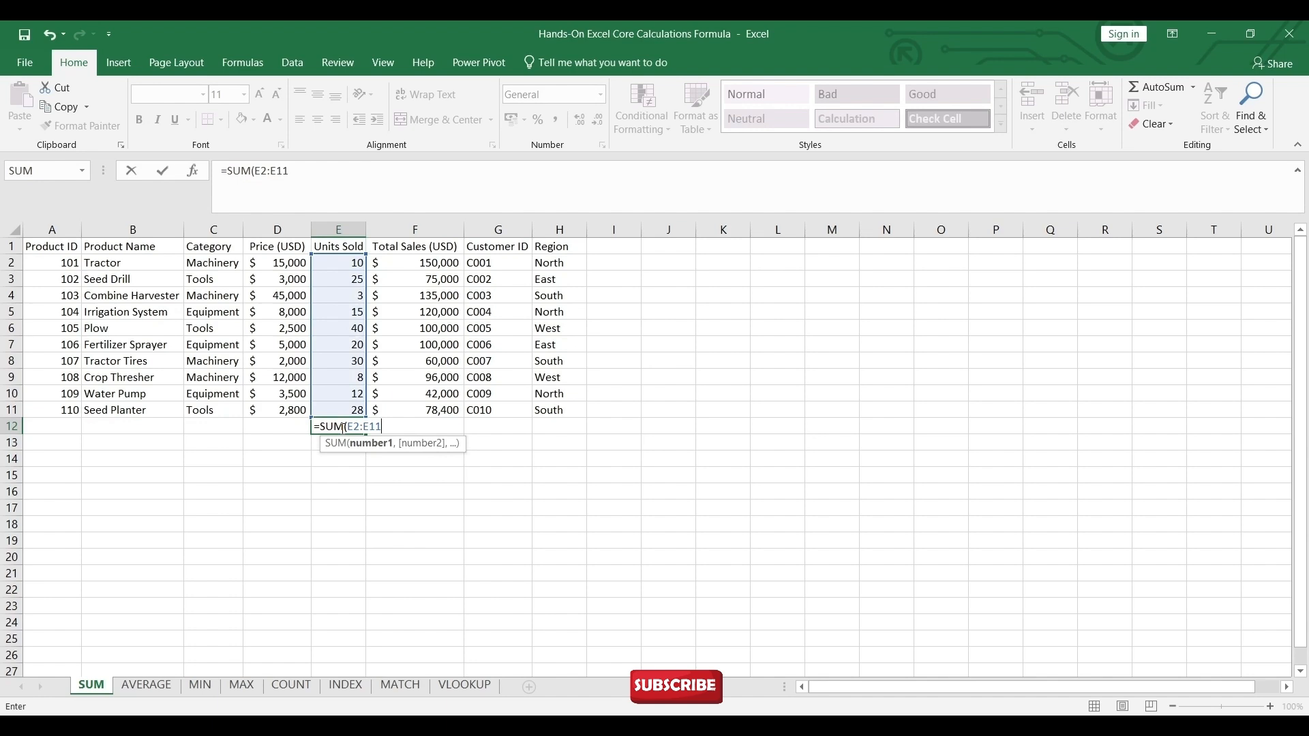
{"action": "type", "text": ")"}
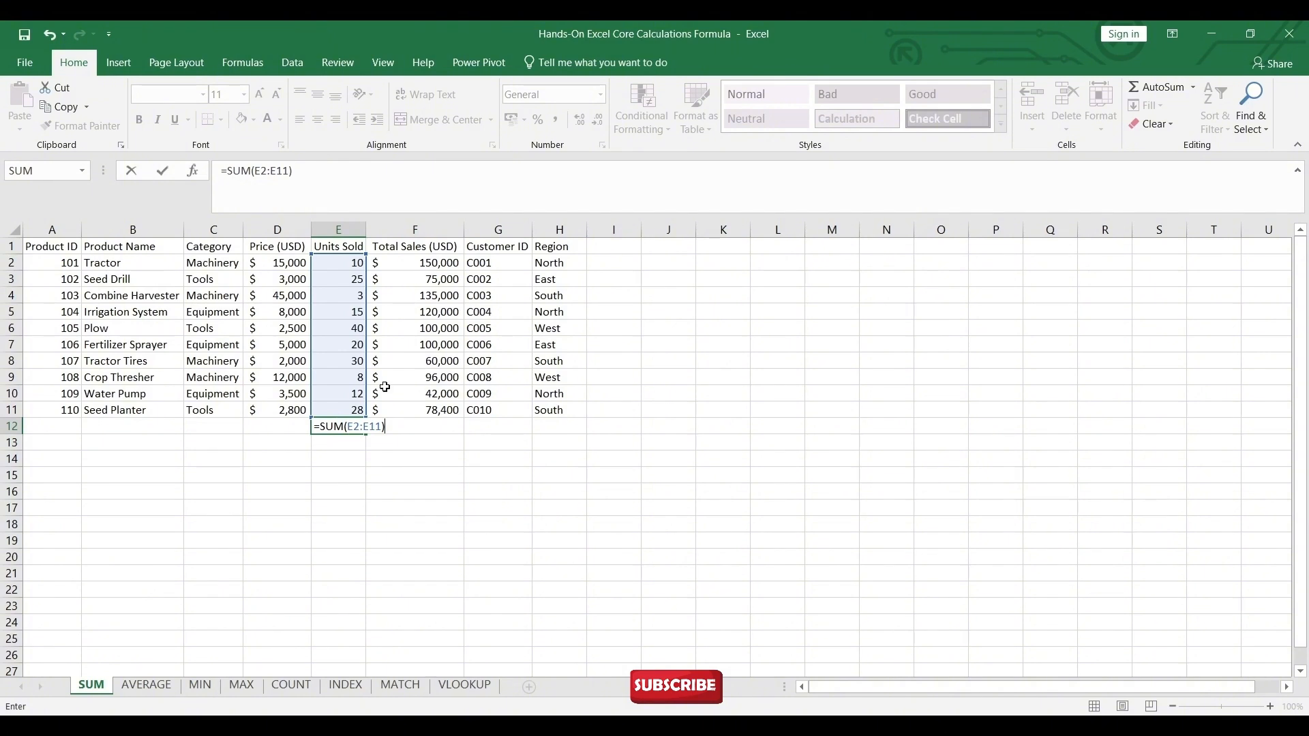
{"action": "key", "text": "Return"}
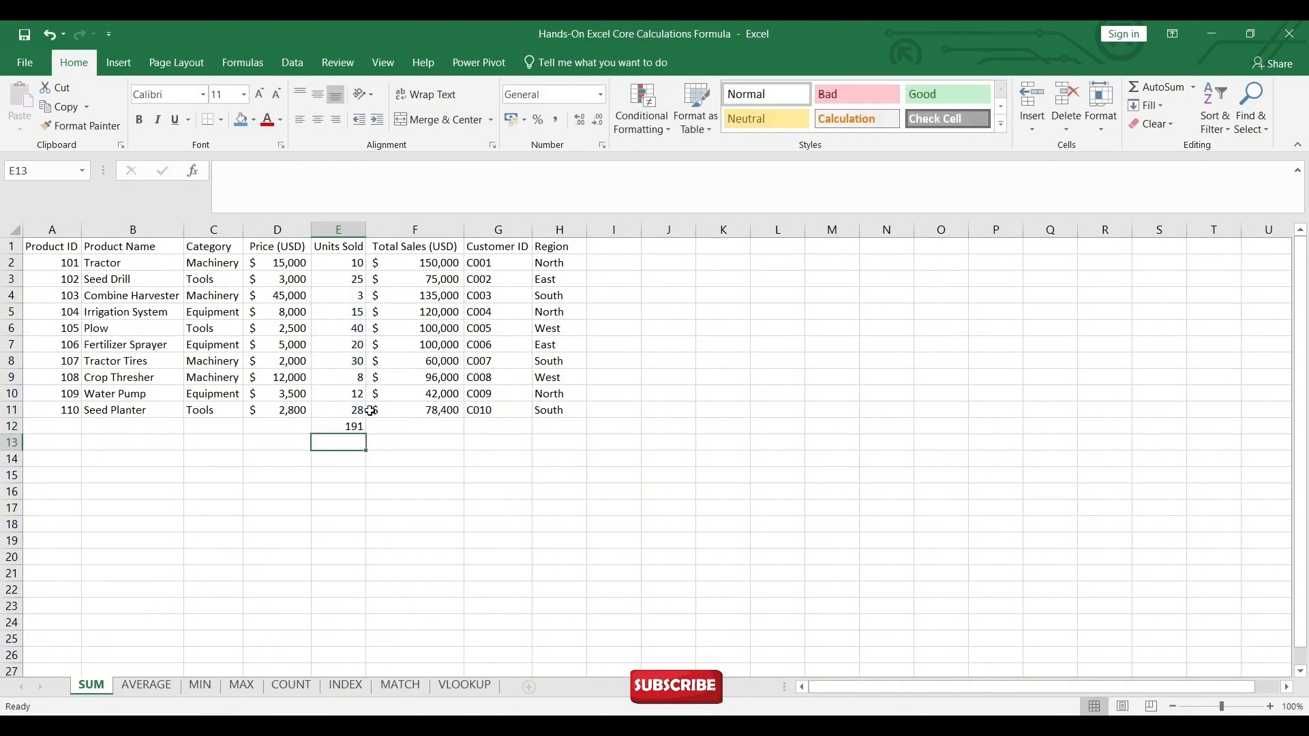
{"action": "left_click", "coordinate": [339, 429]}
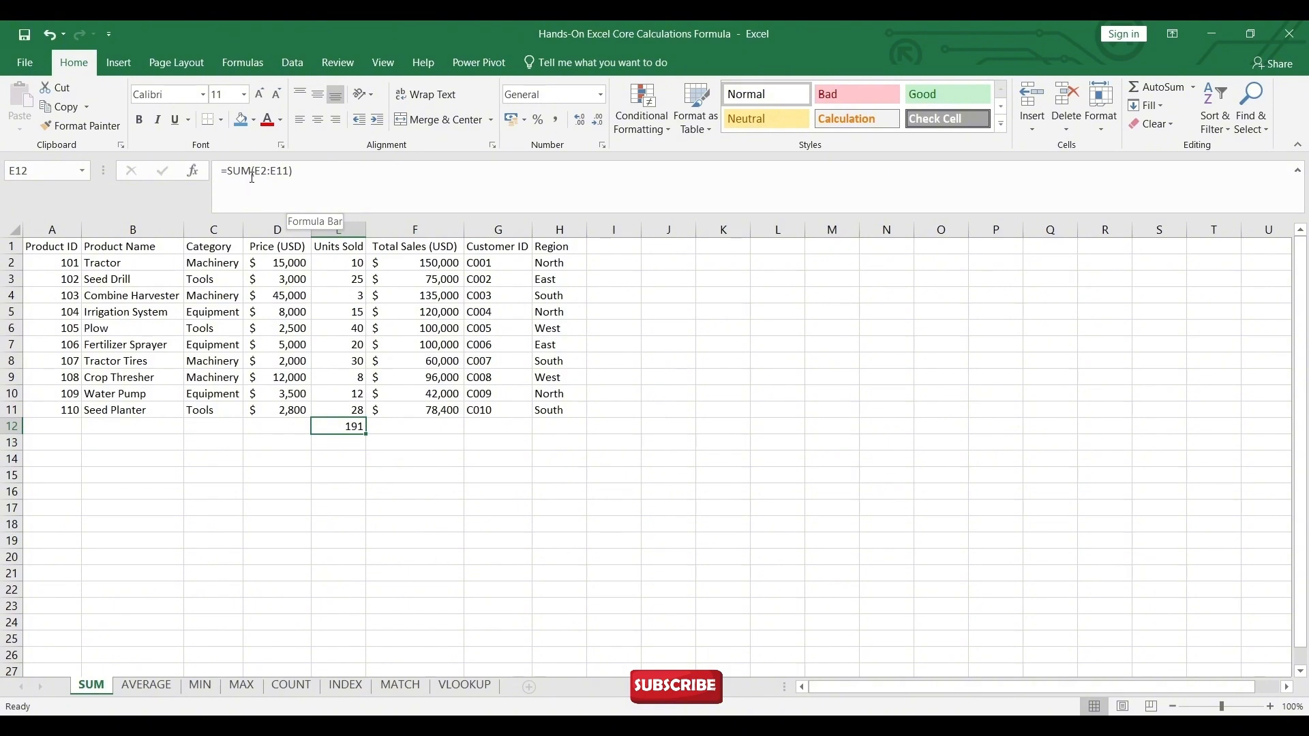
On the AVERAGE sheet, calculate the average price in cell D12 with =AVERAGE(D2:D11) and reselect the cell.
{"action": "left_click", "coordinate": [157, 688]}
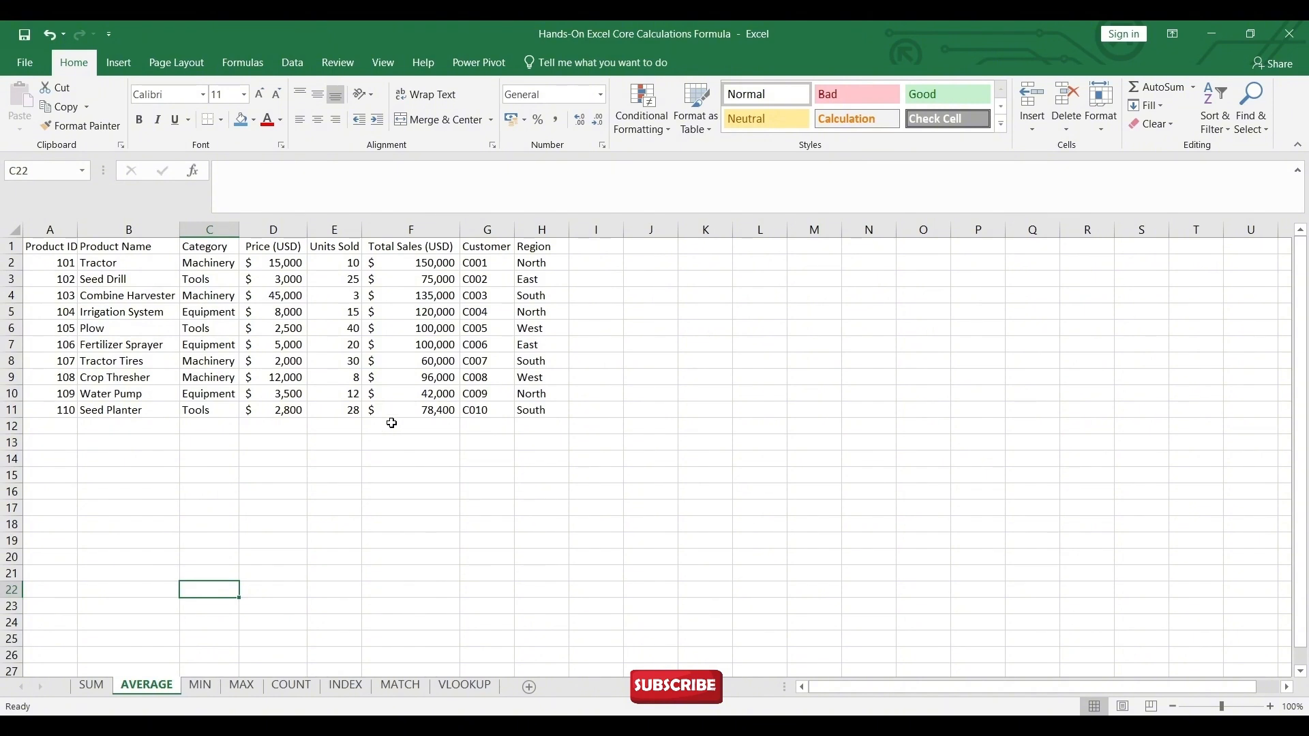
{"action": "left_click", "coordinate": [271, 426]}
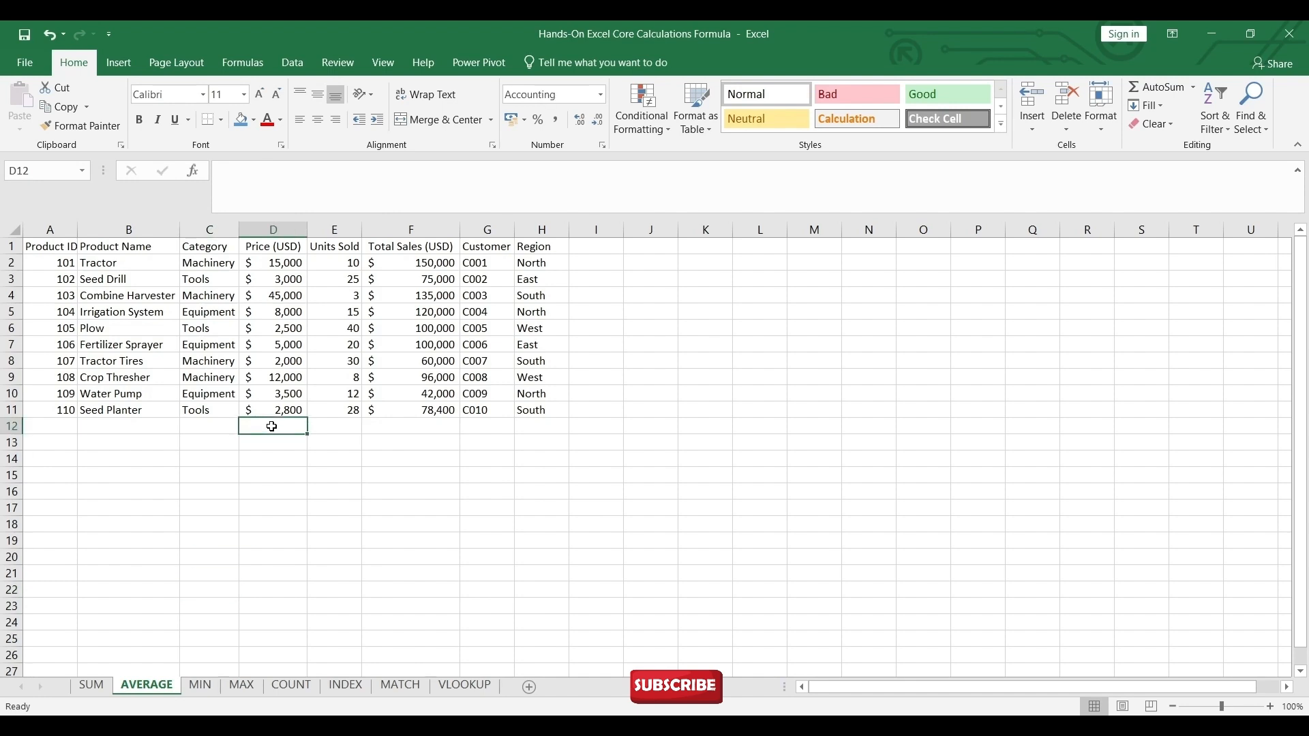
{"action": "type", "text": "=AV"}
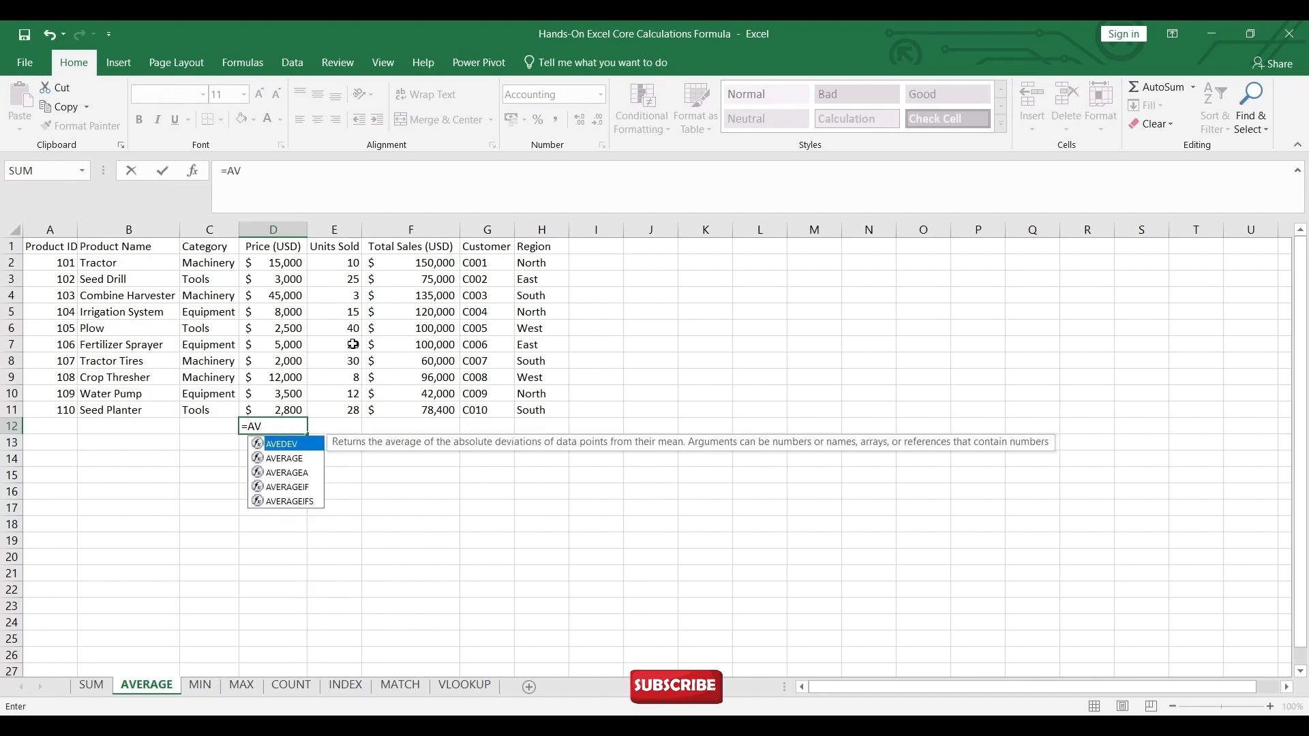
{"action": "left_click", "coordinate": [294, 461]}
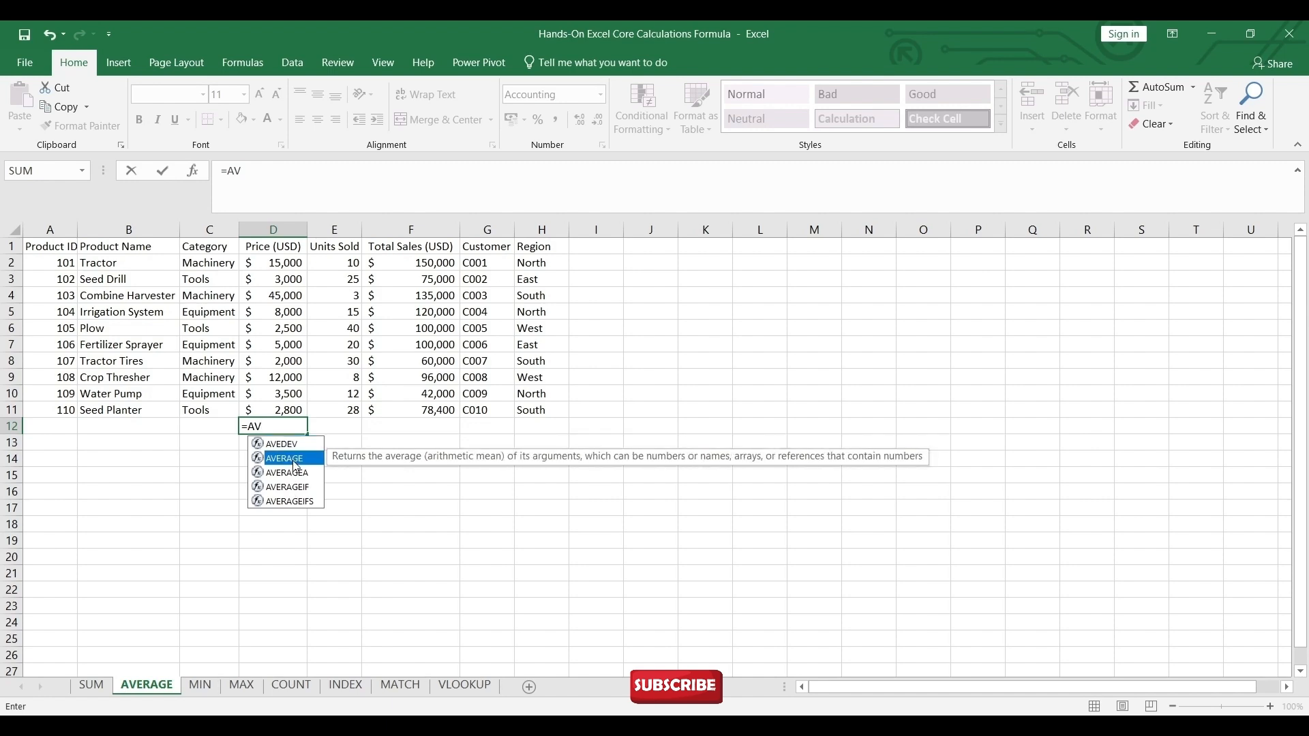
{"action": "double_click", "coordinate": [294, 459]}
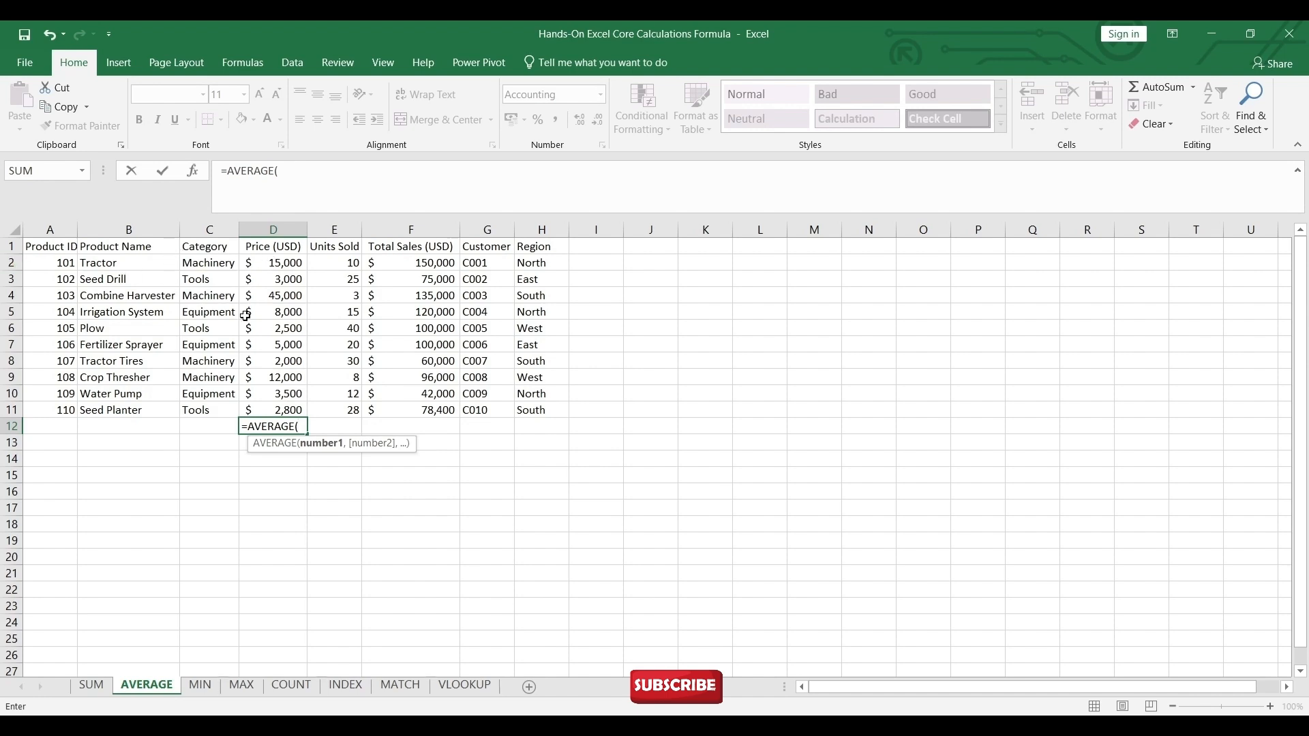
{"action": "type", "text": "D2"}
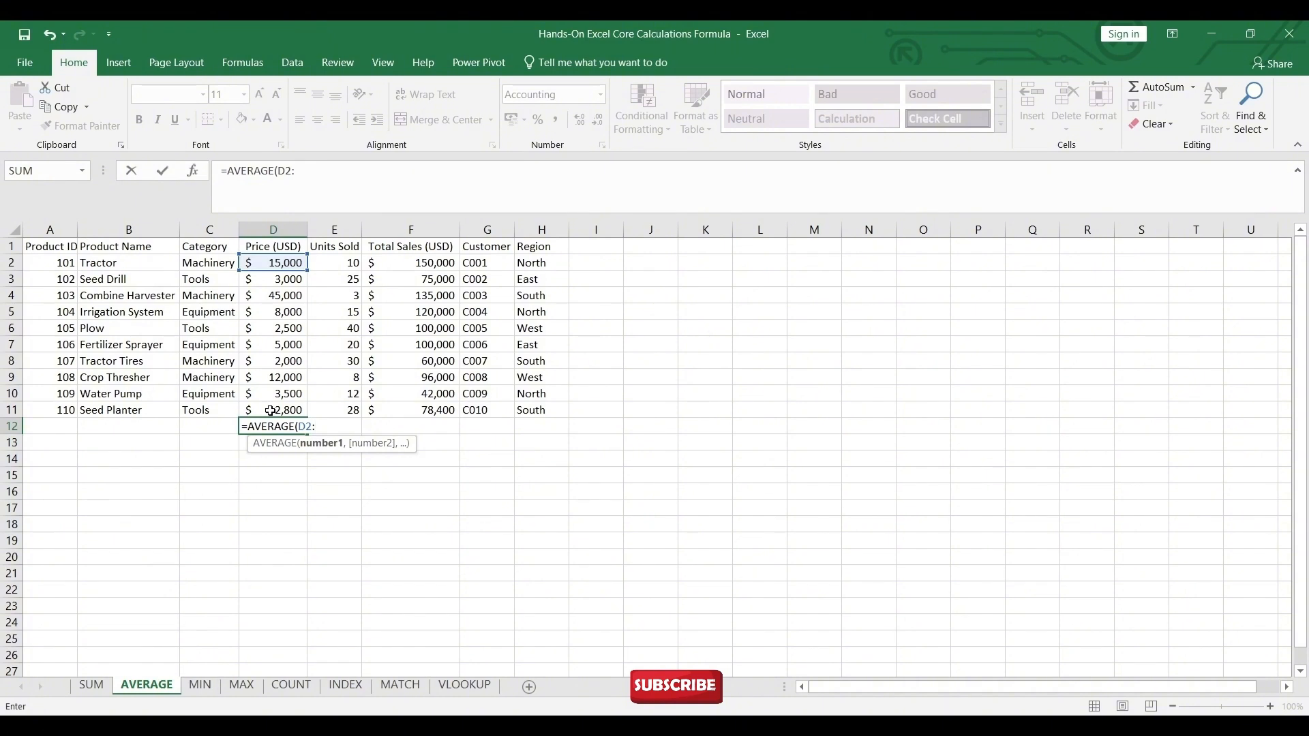
{"action": "type", "text": ":D1"}
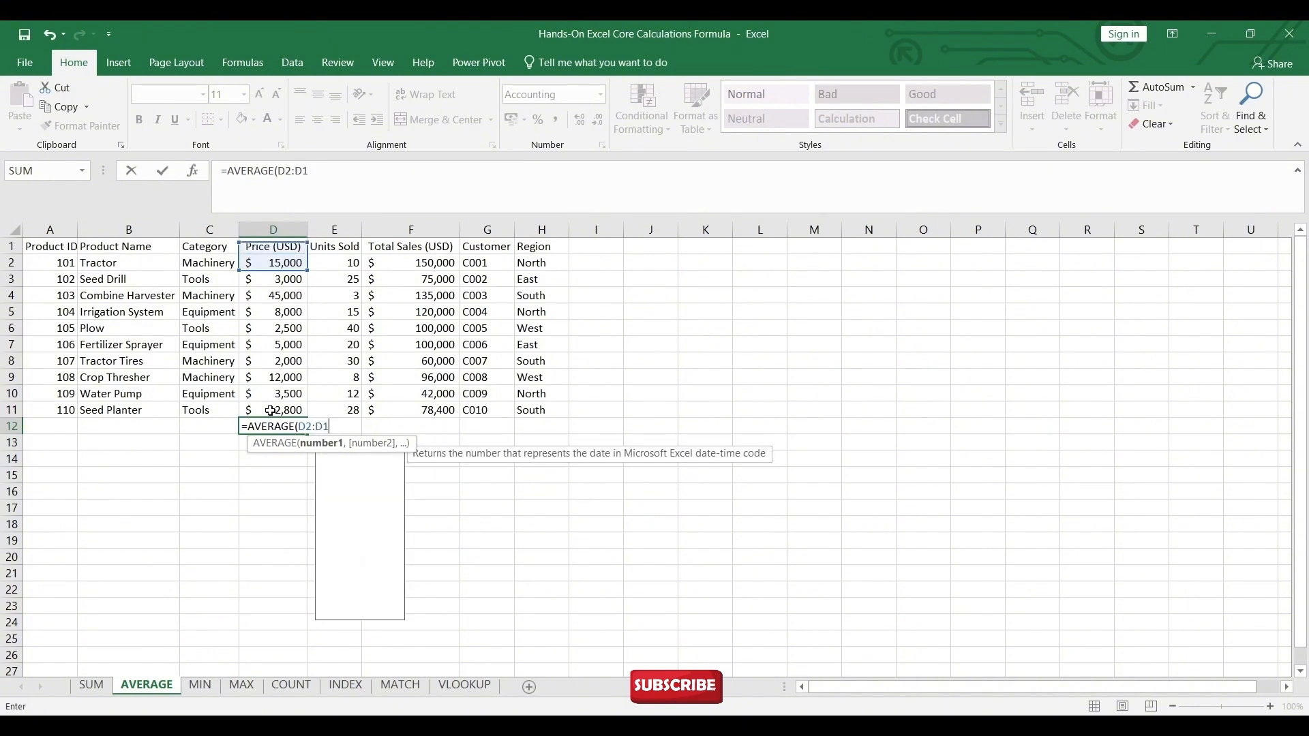
{"action": "type", "text": "1)"}
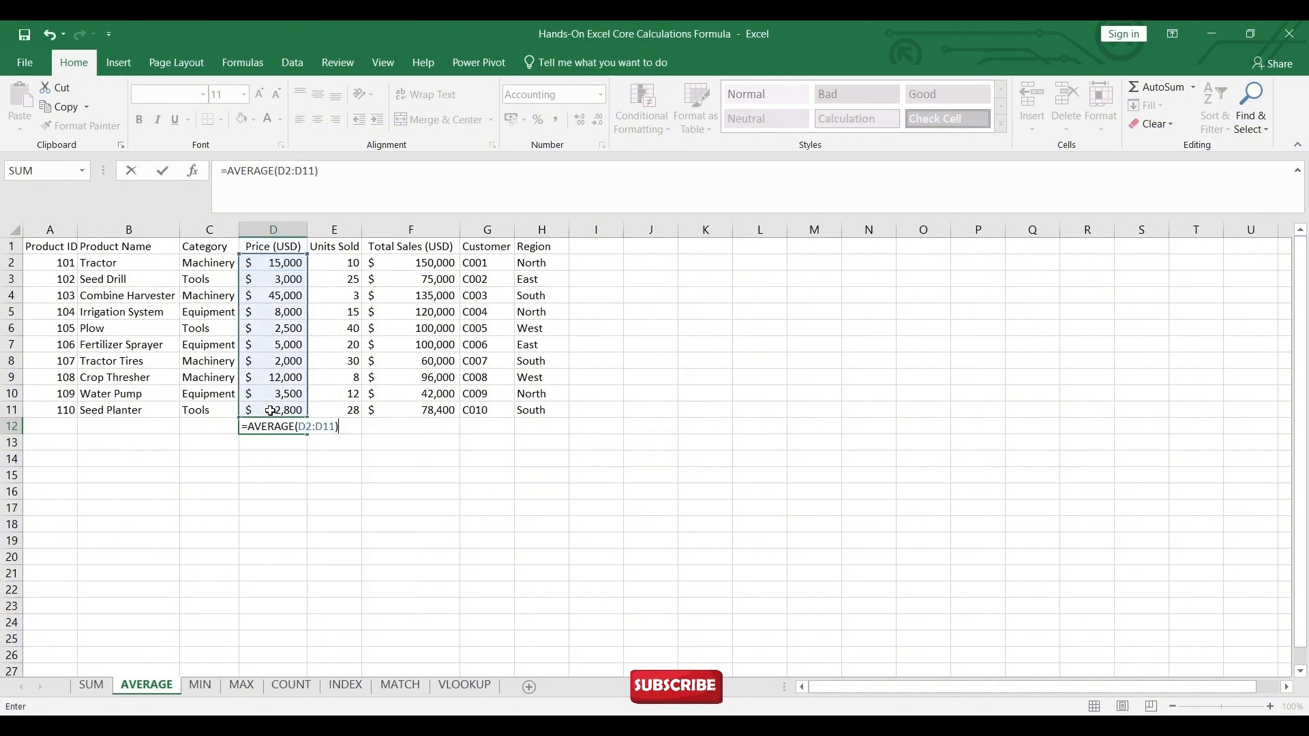
{"action": "key", "text": "Return"}
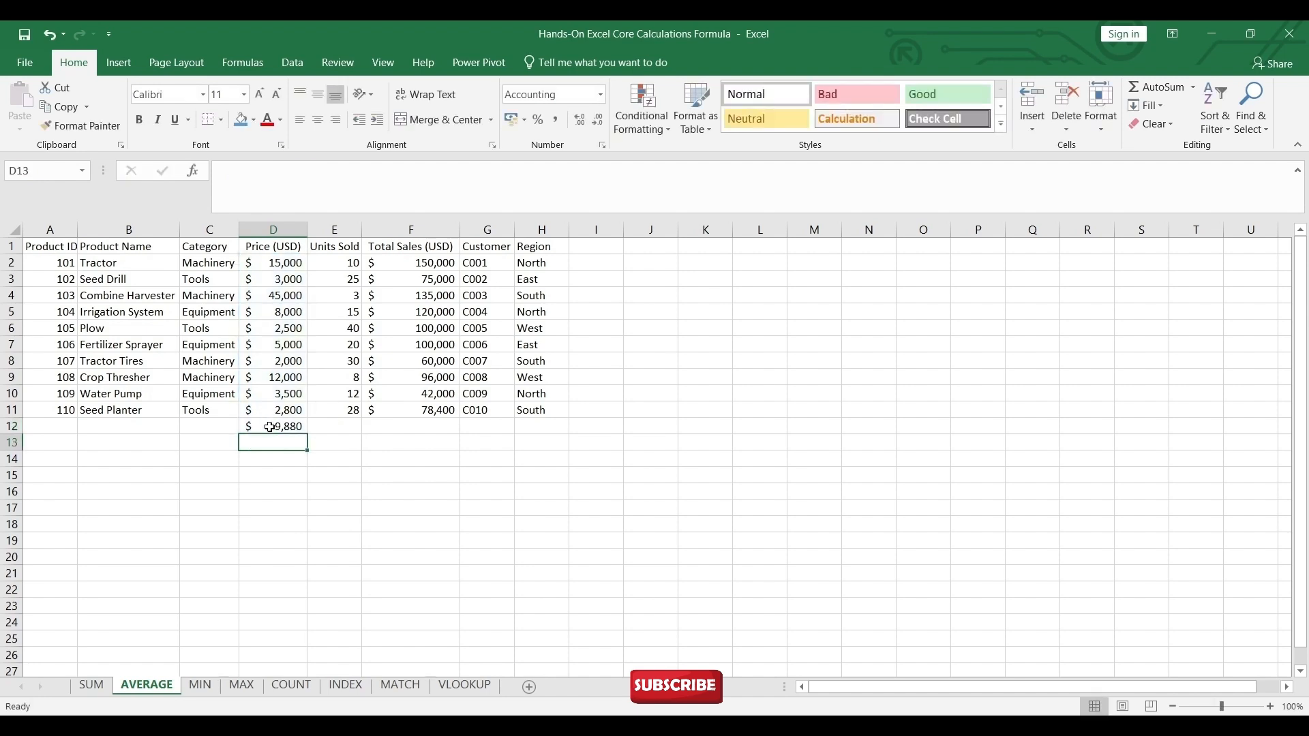
{"action": "left_click", "coordinate": [293, 428]}
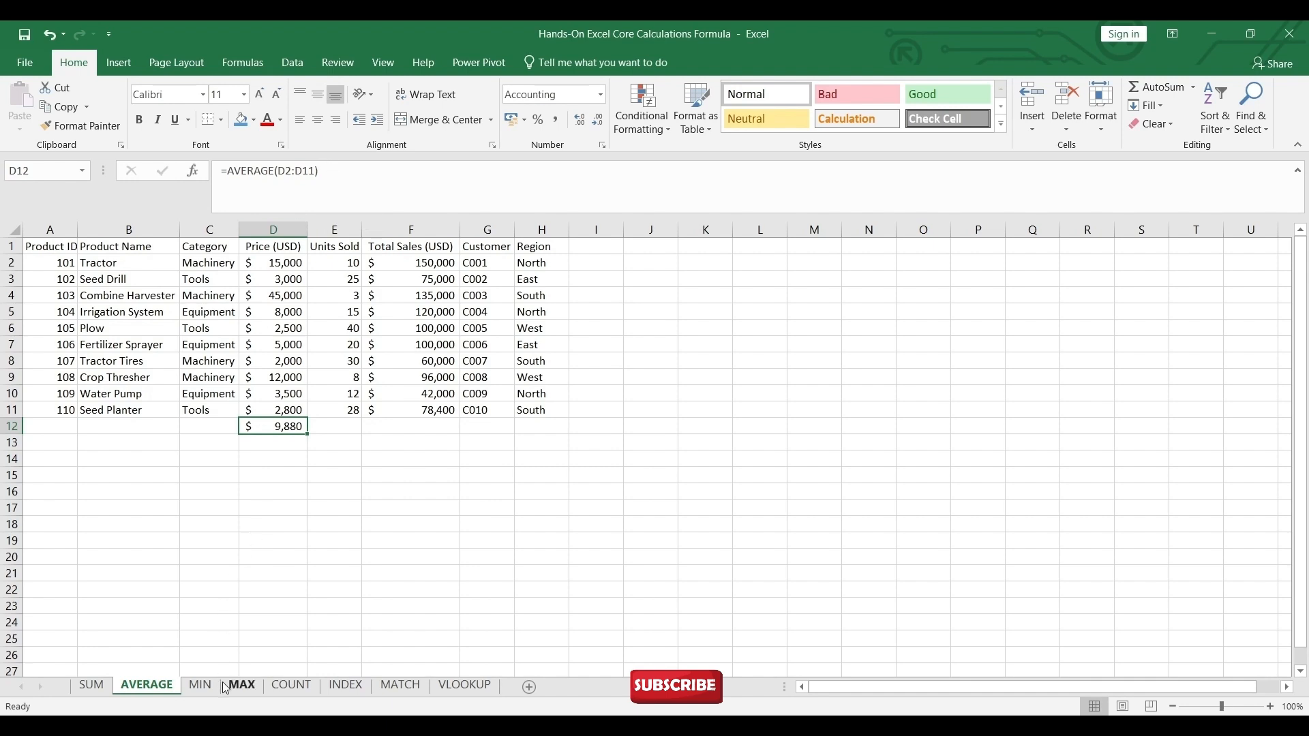
On the MIN sheet, find the lowest Total Sales value in cell F12 with =MIN(F2:F11).
{"action": "left_click", "coordinate": [201, 685]}
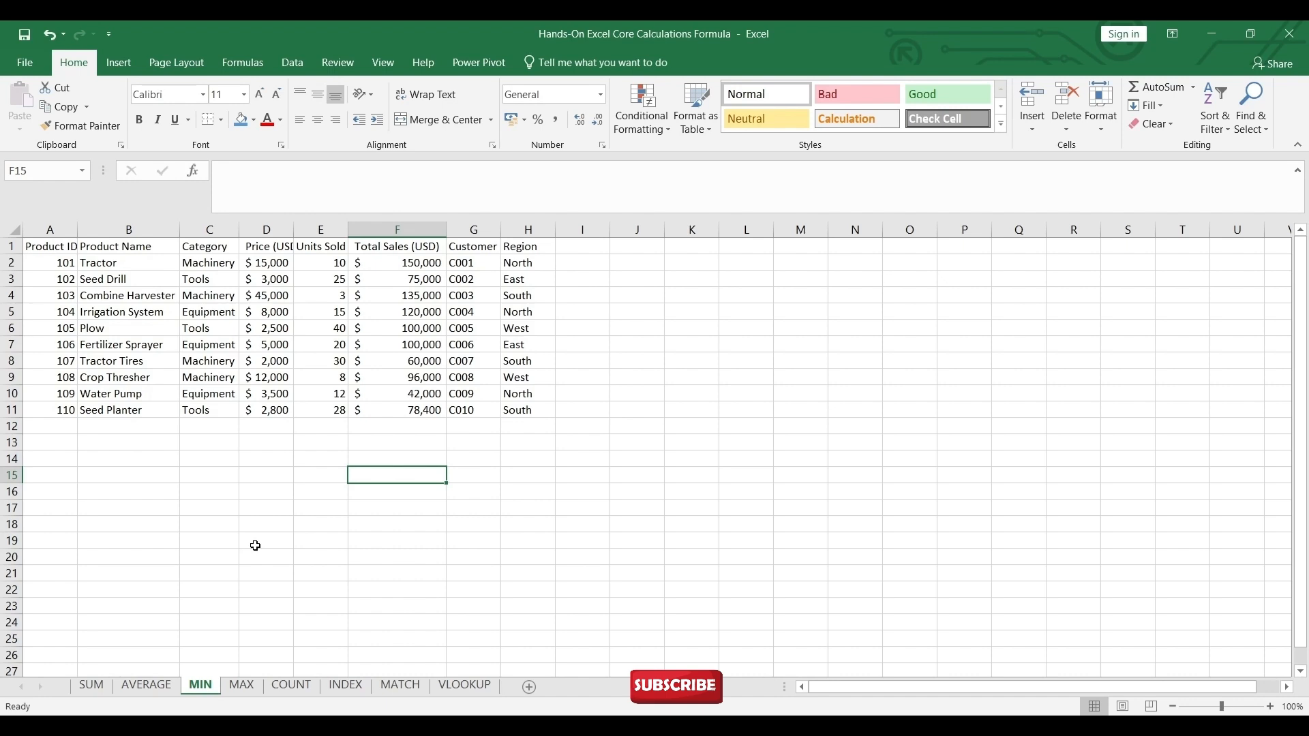
{"action": "left_click", "coordinate": [384, 428]}
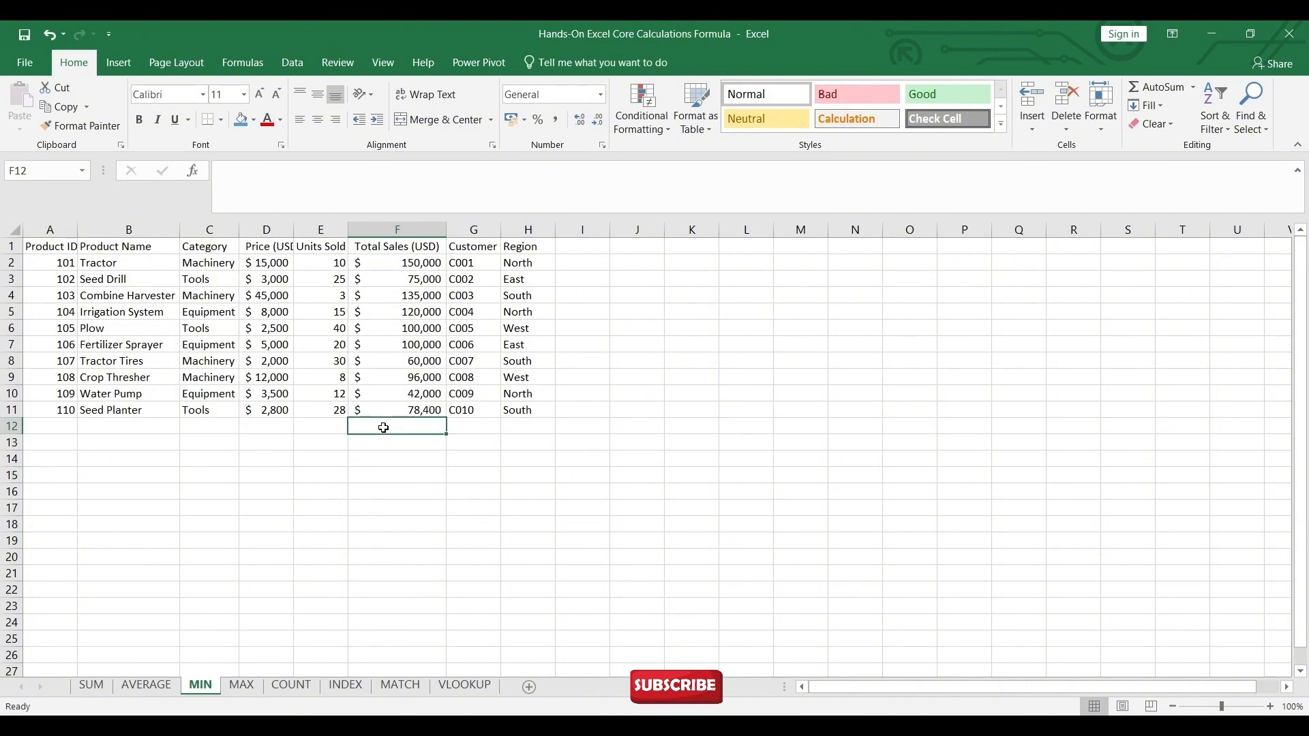
{"action": "type", "text": "="}
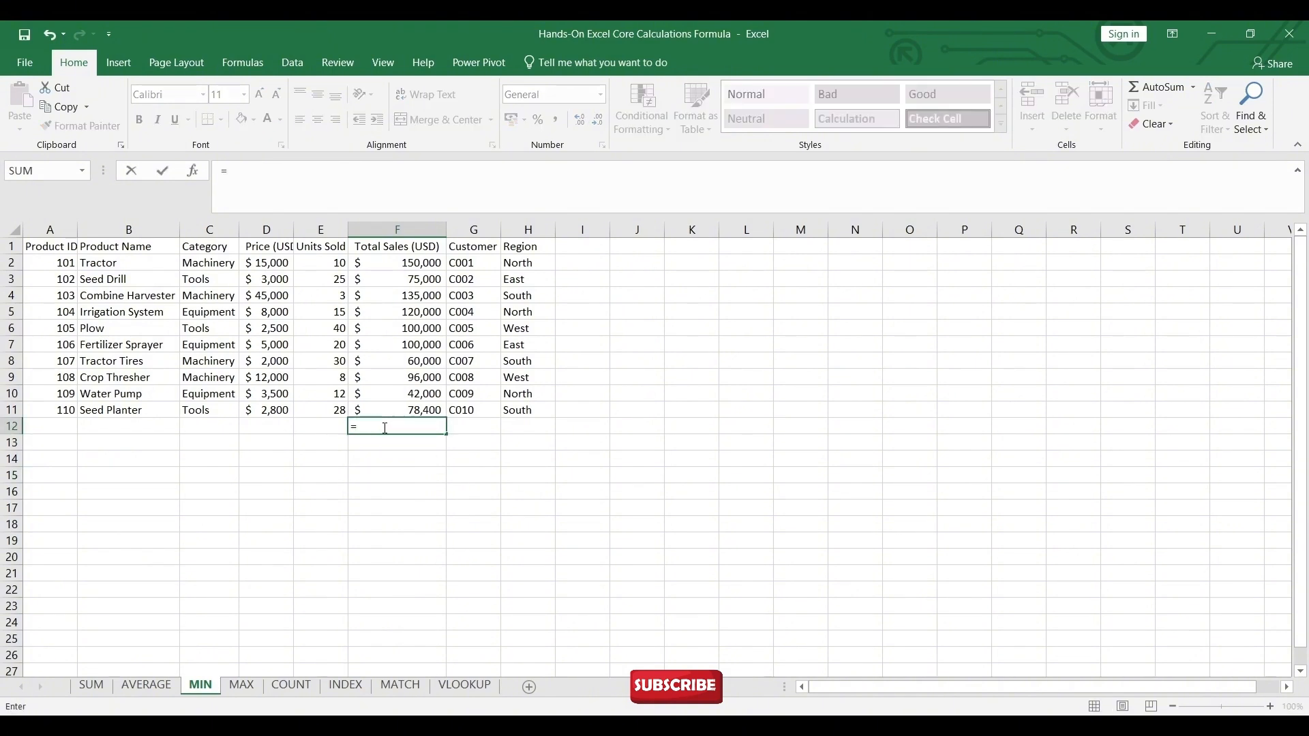
{"action": "type", "text": "MI"}
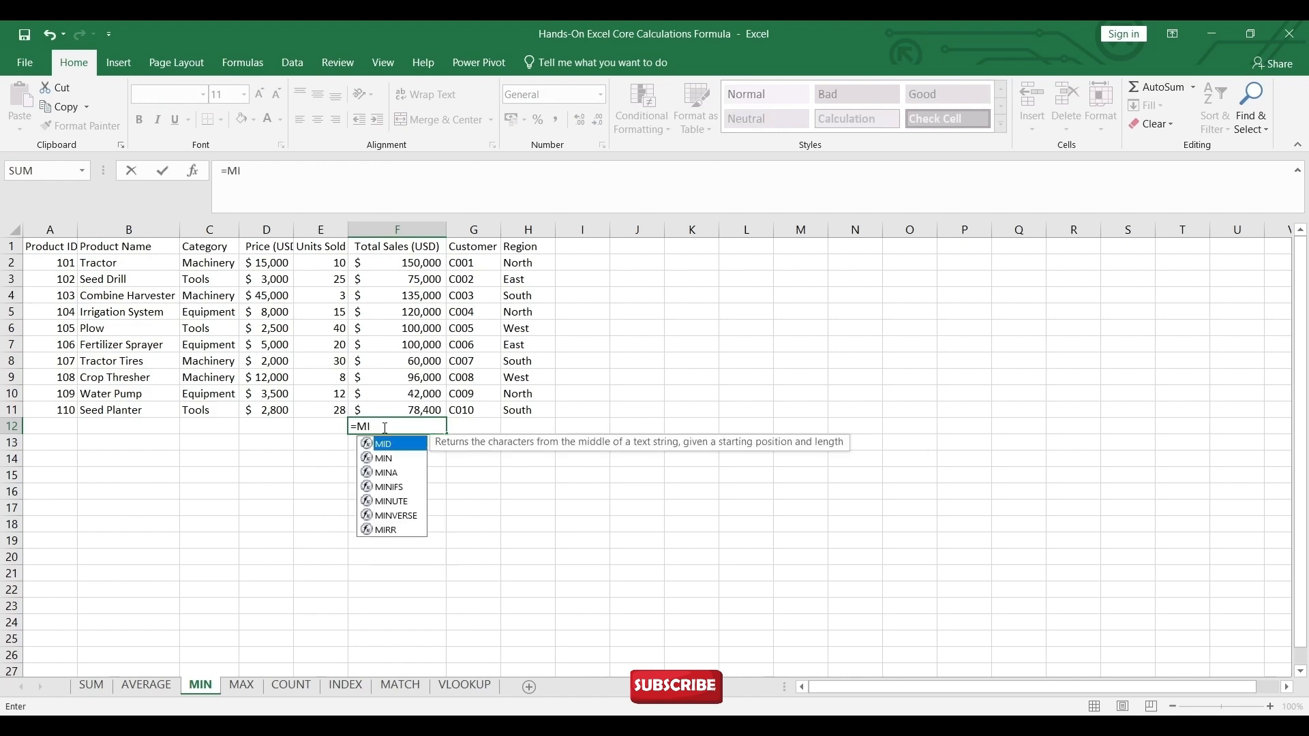
{"action": "type", "text": "N("}
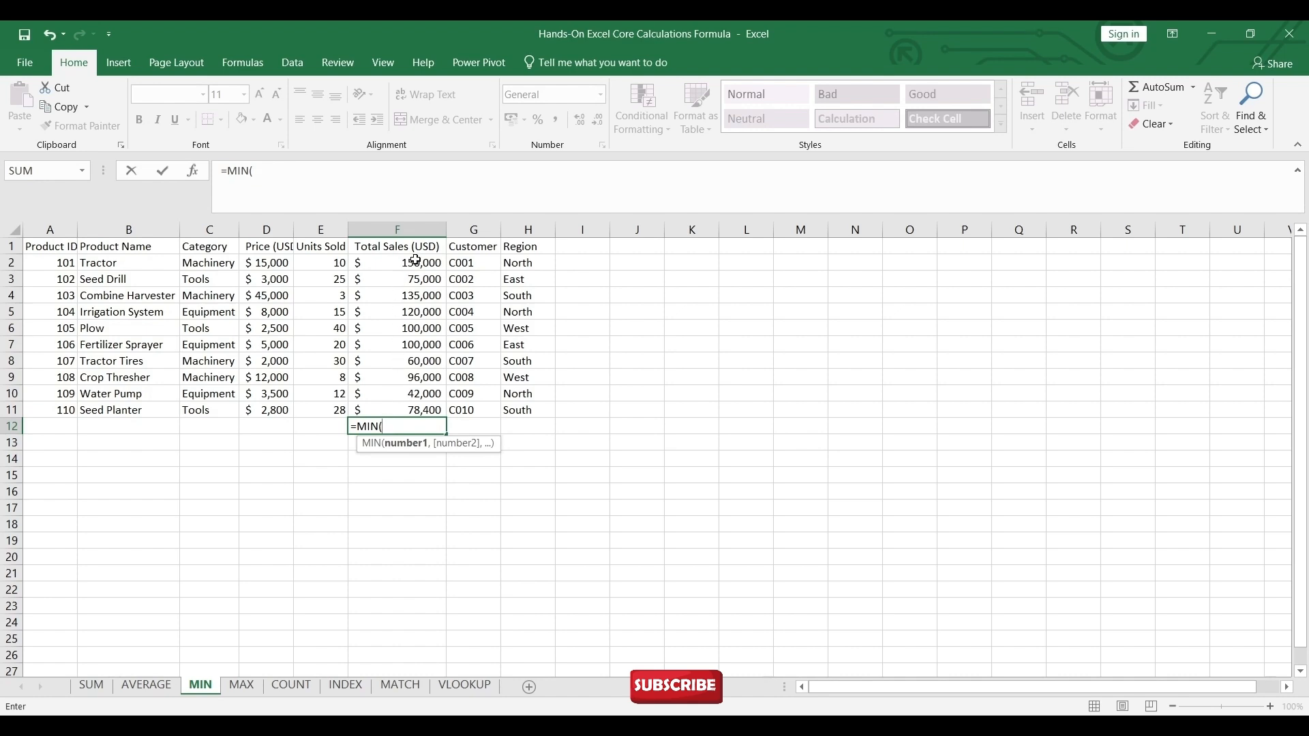
{"action": "type", "text": "F2"}
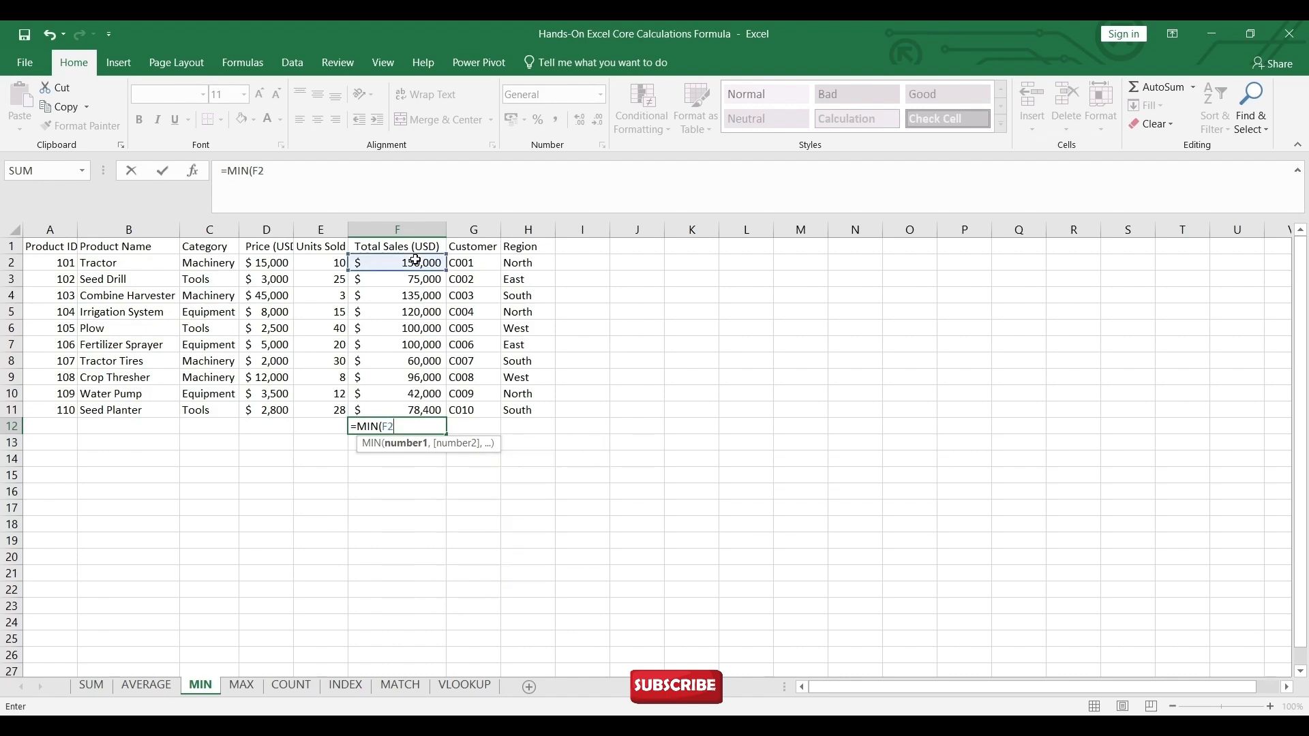
{"action": "type", "text": ":F11"}
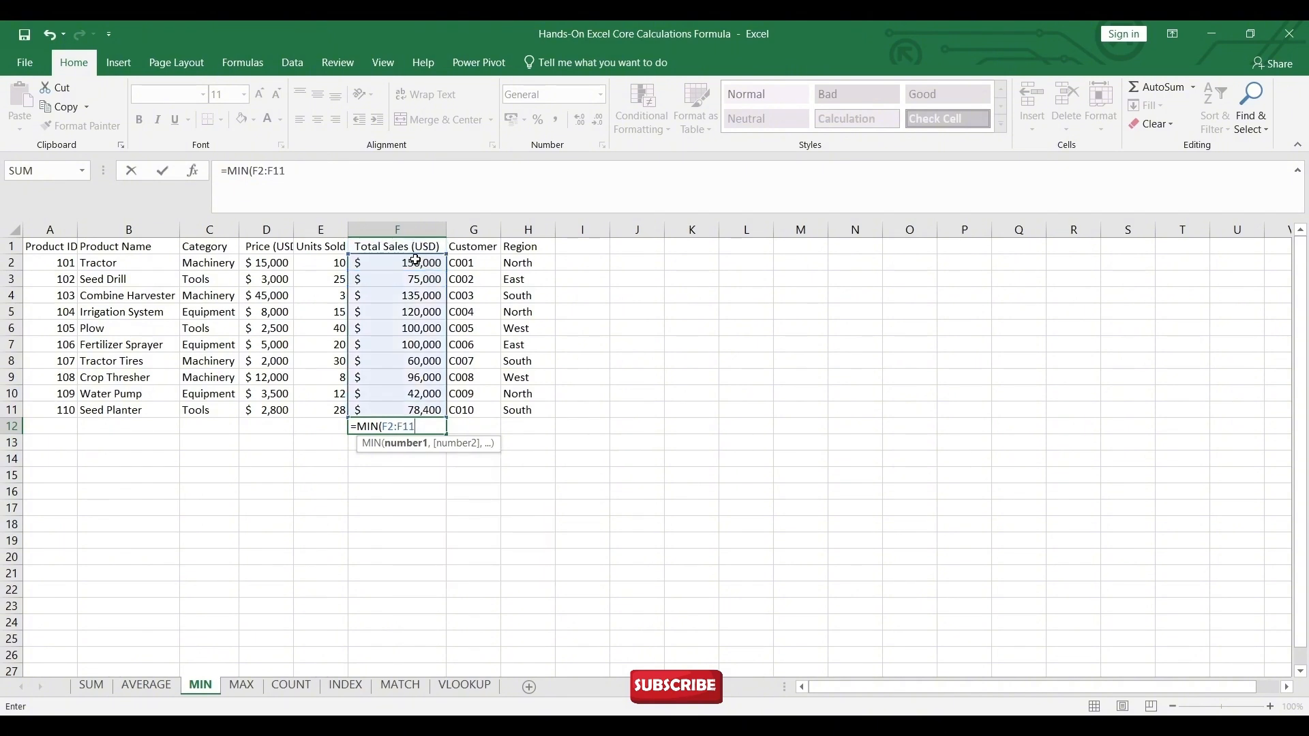
{"action": "type", "text": ")"}
{"action": "key", "text": "Return"}
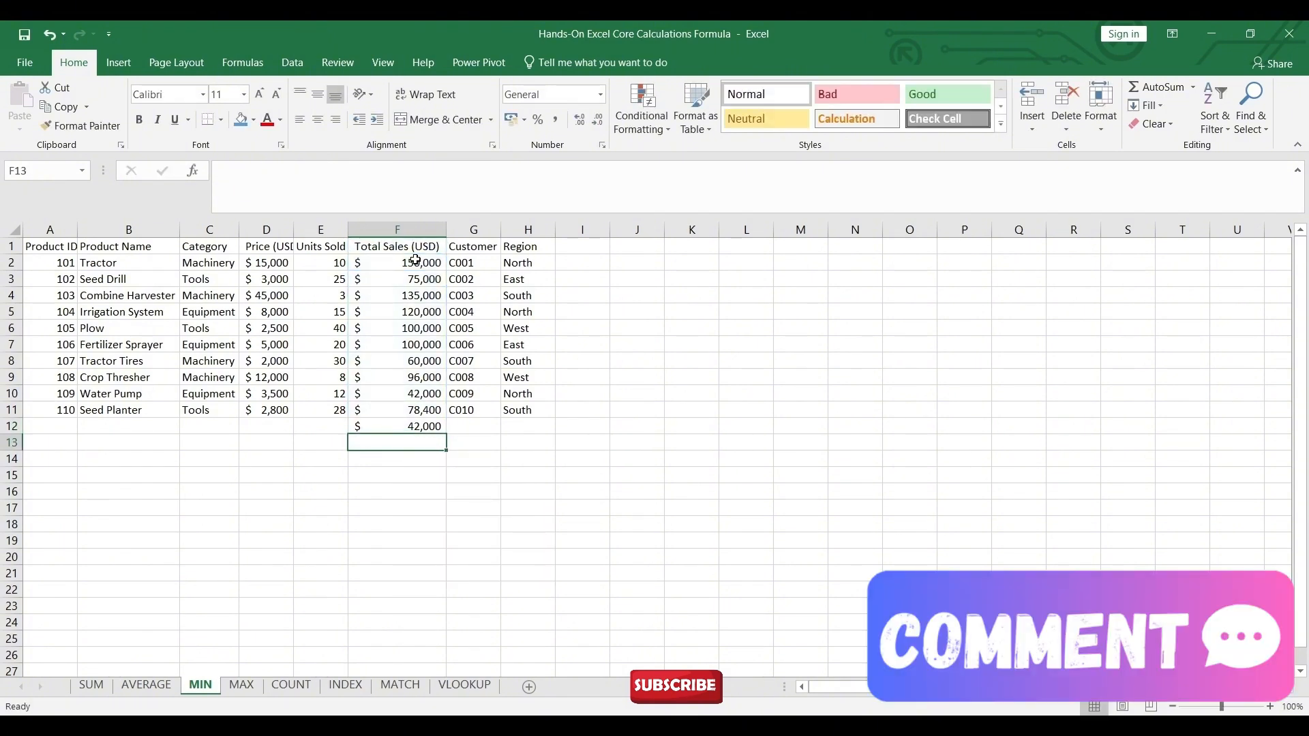
Reselect cell F12 on the MIN sheet to check its formula.
{"action": "left_click", "coordinate": [407, 424]}
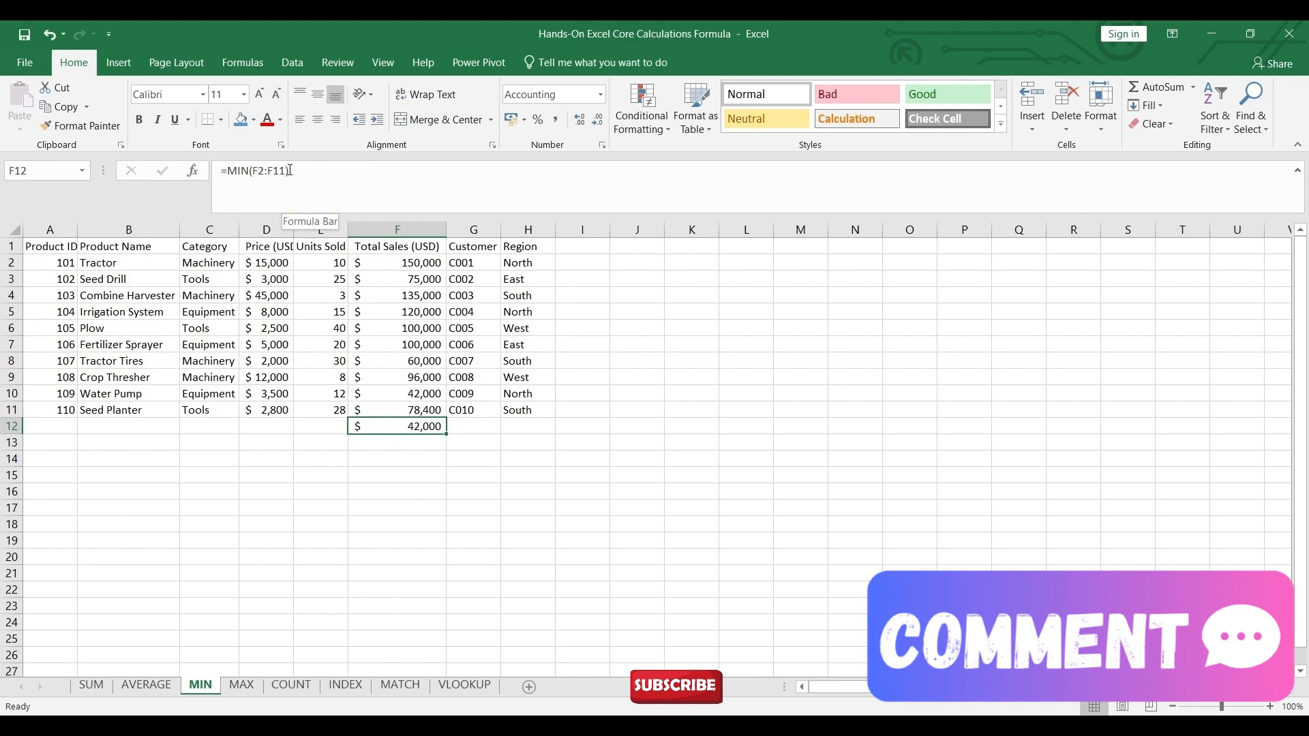
On the MAX sheet, find the highest price in cell D12 with =MAX(D2:D11).
{"action": "left_click", "coordinate": [248, 690]}
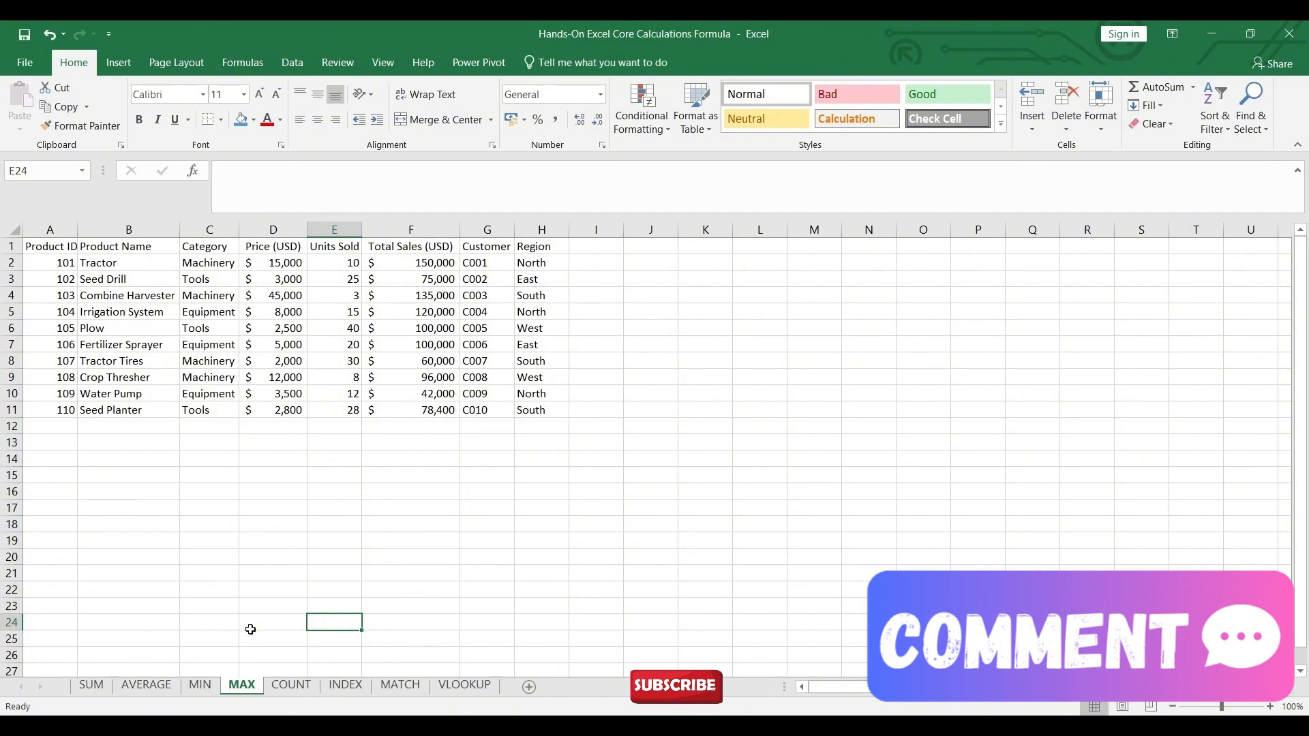
{"action": "left_click", "coordinate": [280, 429]}
{"action": "type", "text": "="}
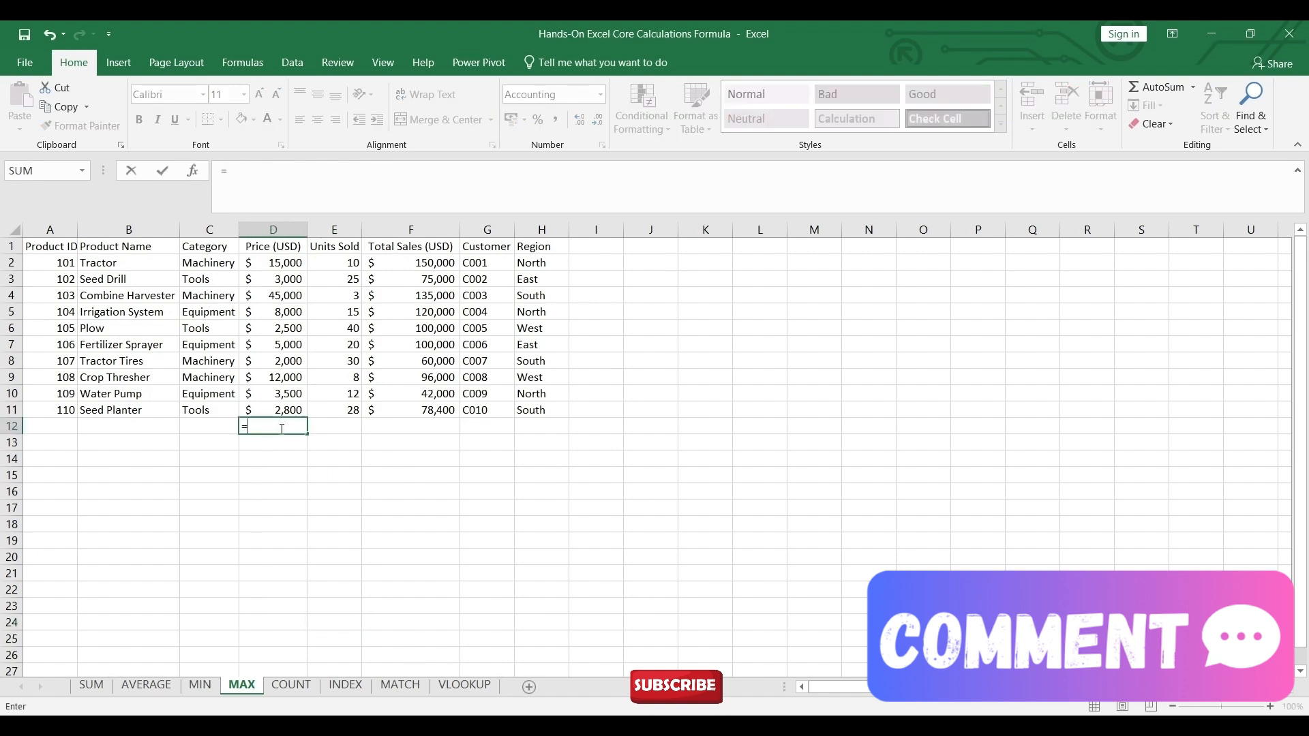
{"action": "type", "text": "MAX"}
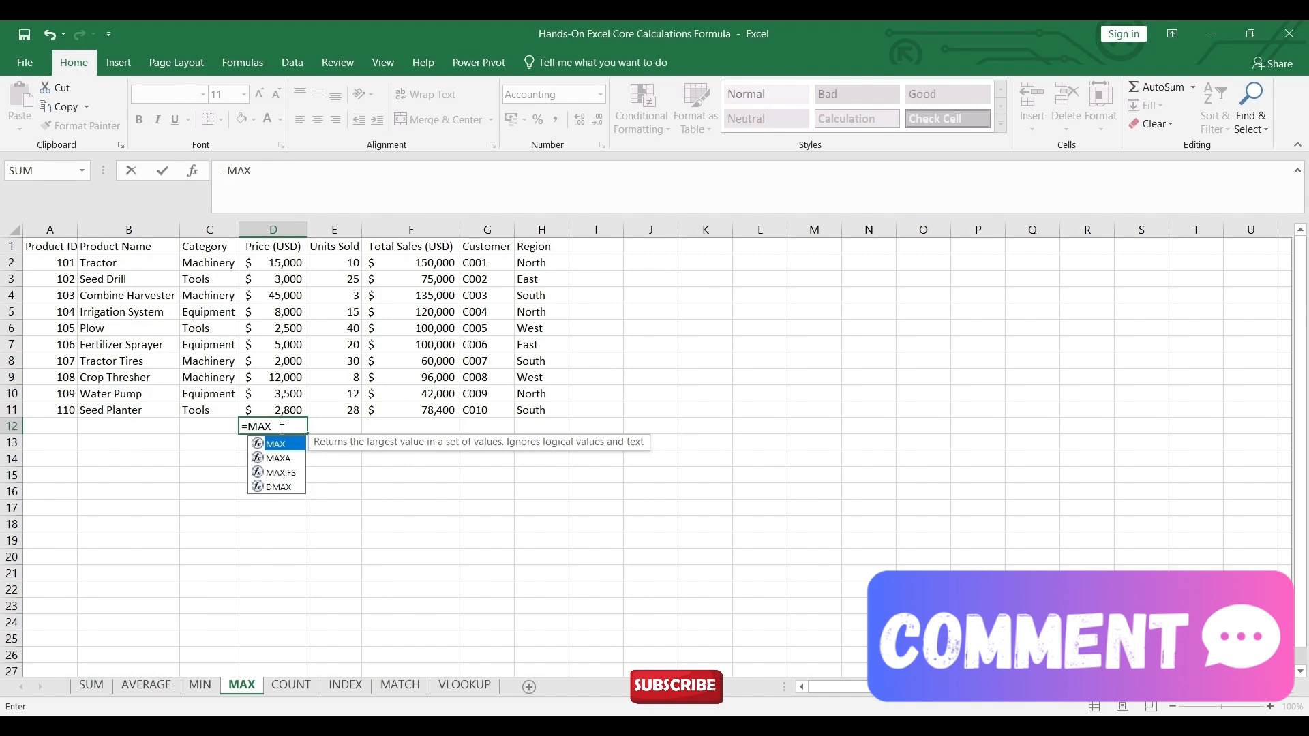
{"action": "type", "text": "("}
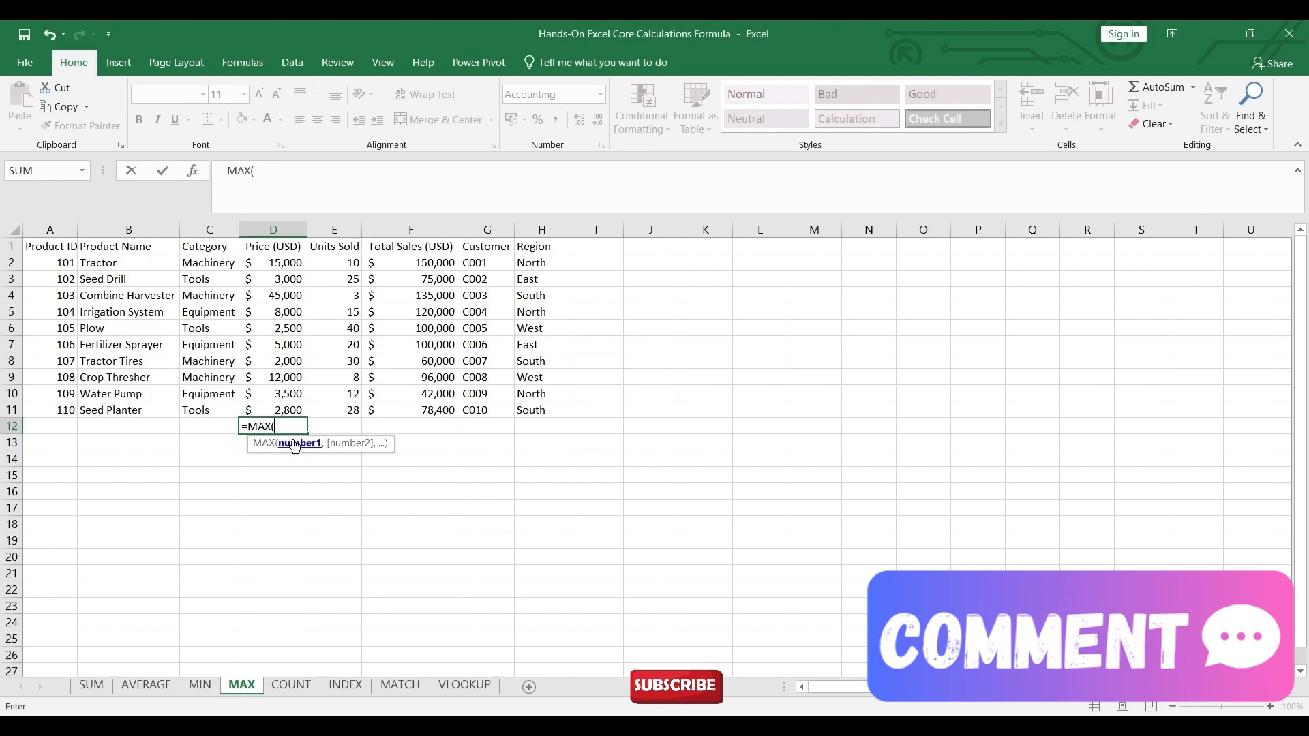
{"action": "type", "text": "D2"}
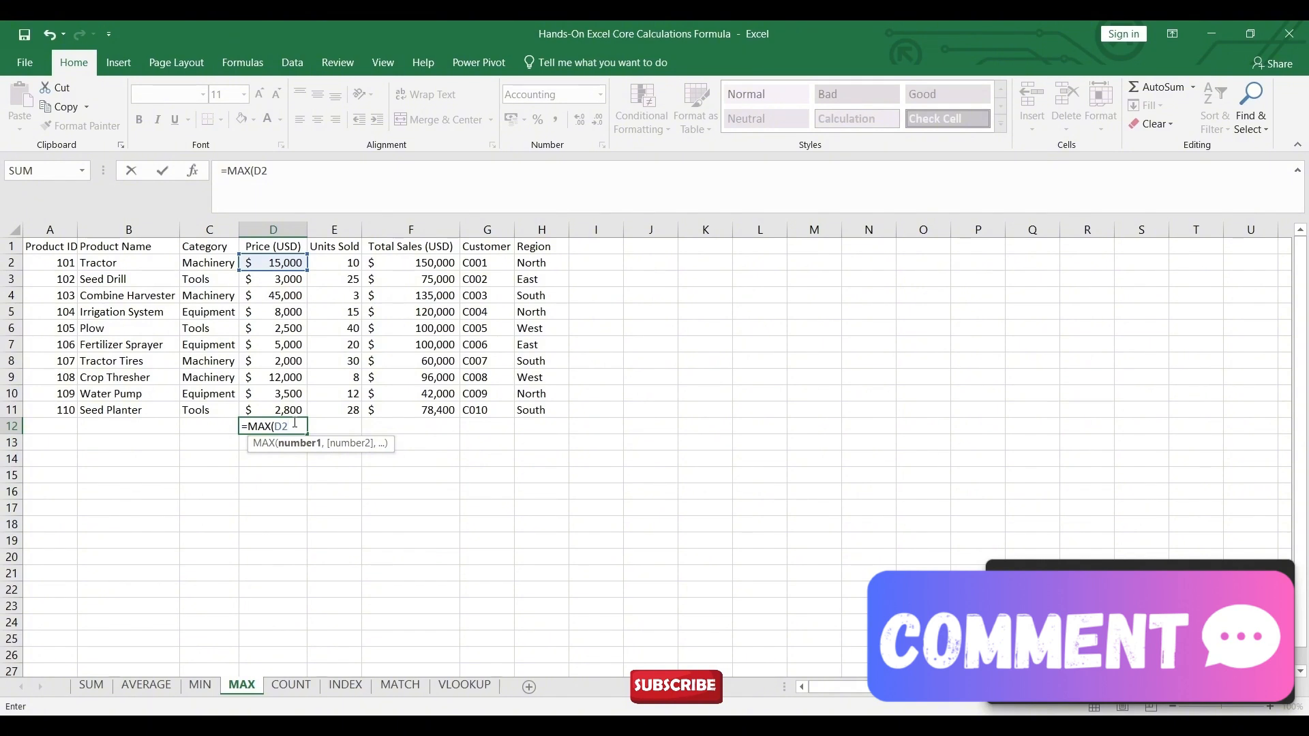
{"action": "type", "text": ":D11"}
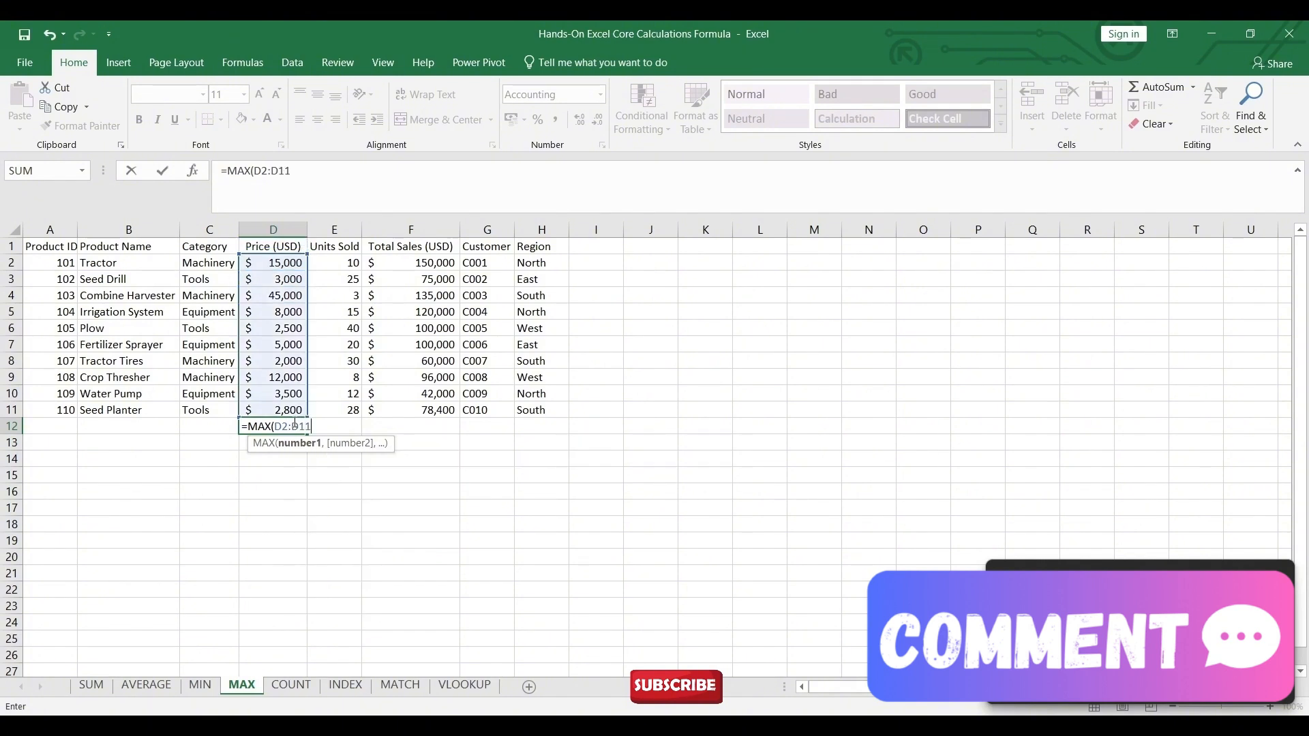
{"action": "type", "text": ")"}
{"action": "key", "text": "Return"}
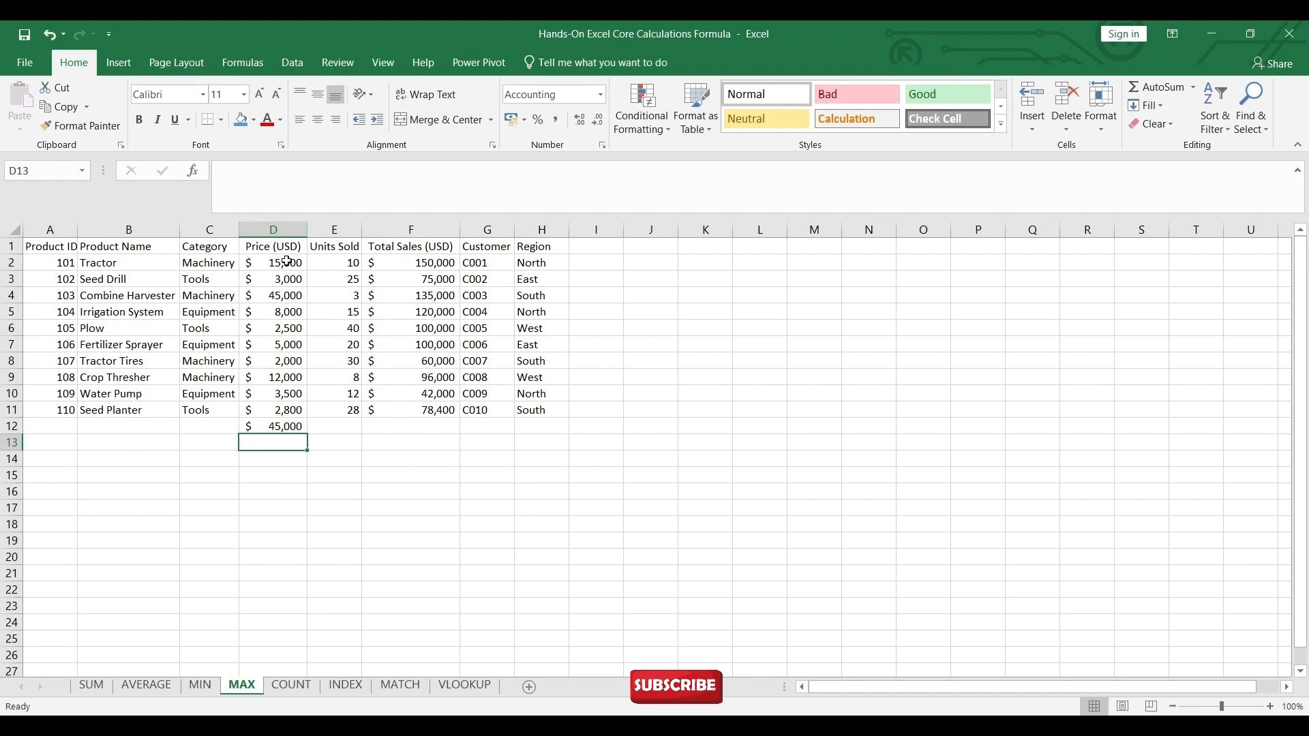
On the COUNT sheet, count the product IDs in cell A12 with =COUNT(A2:A11) and reselect the cell to check its formula.
{"action": "left_click", "coordinate": [292, 693]}
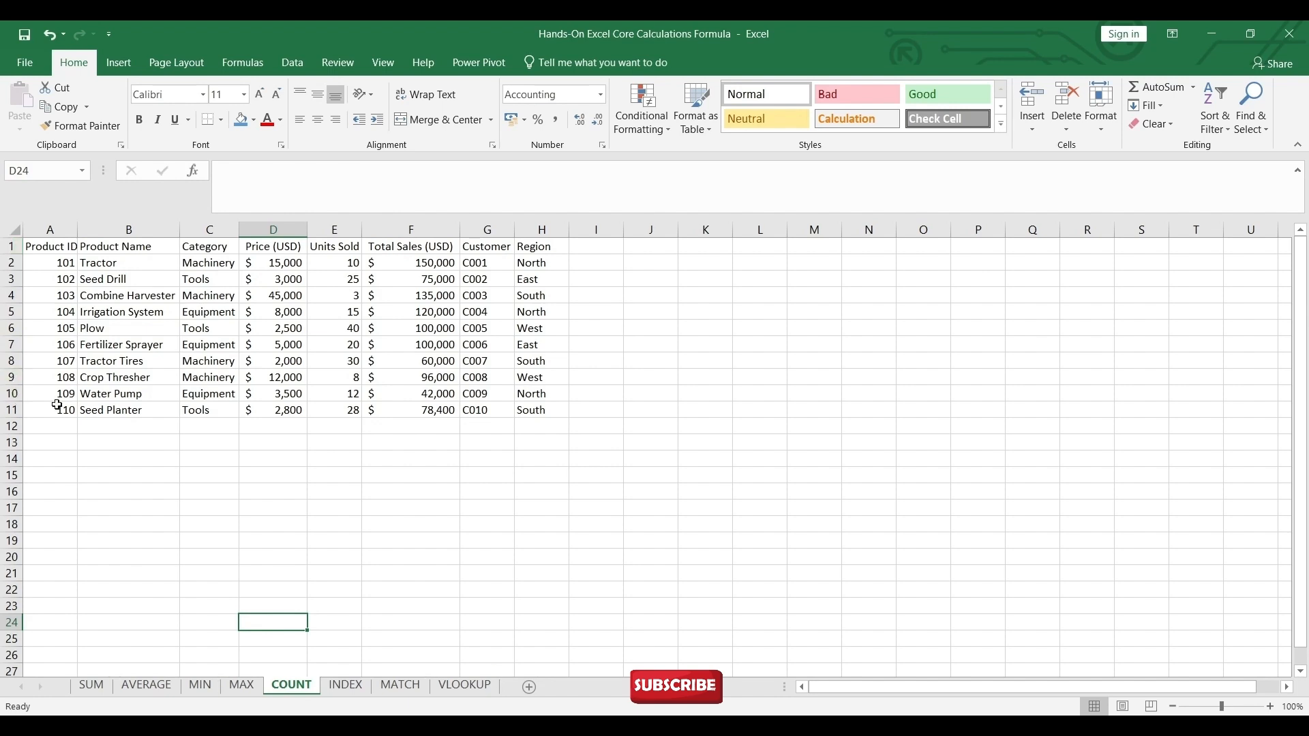
{"action": "left_click", "coordinate": [66, 428]}
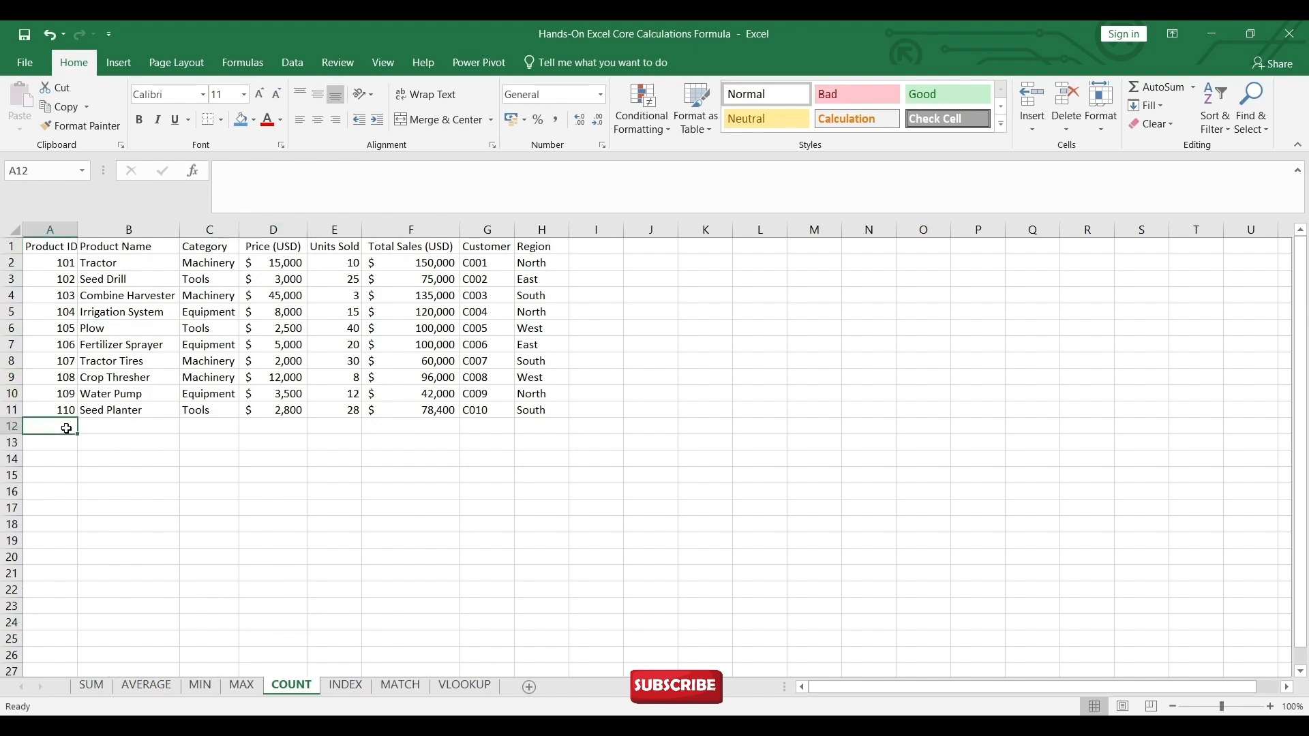
{"action": "type", "text": "="}
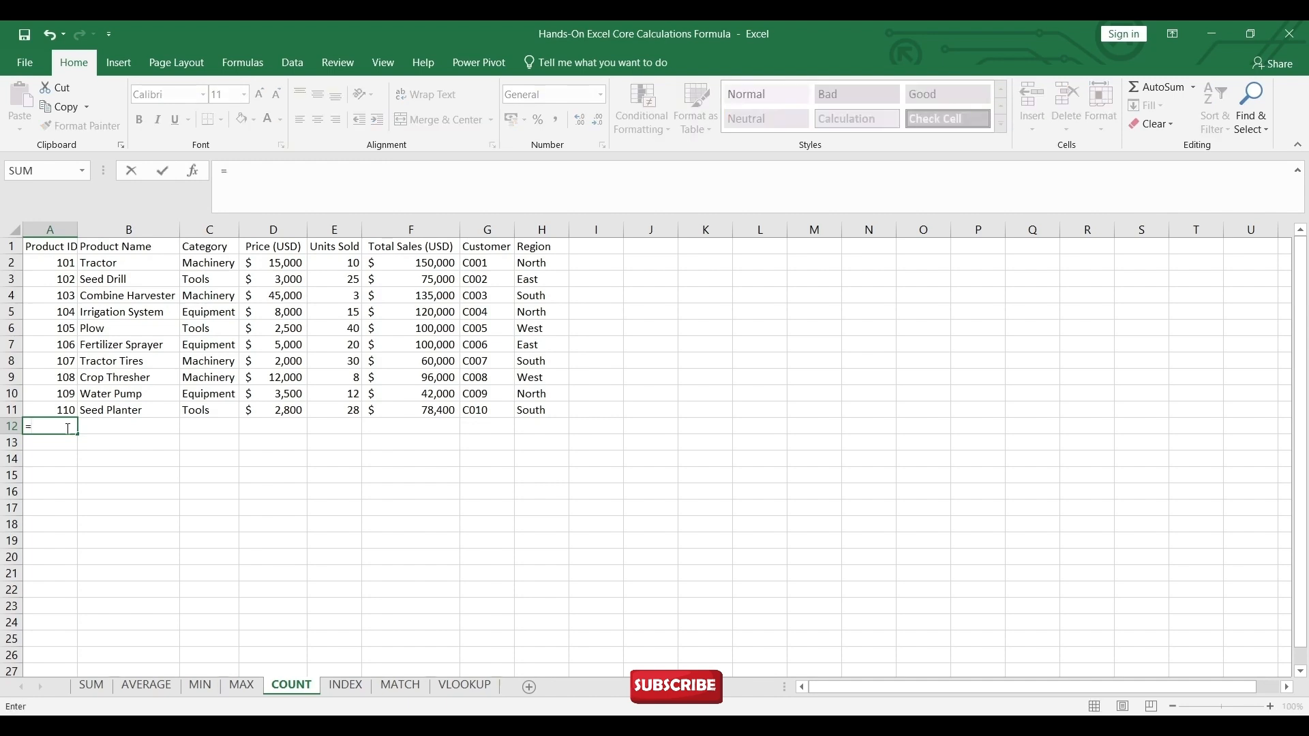
{"action": "type", "text": "COU"}
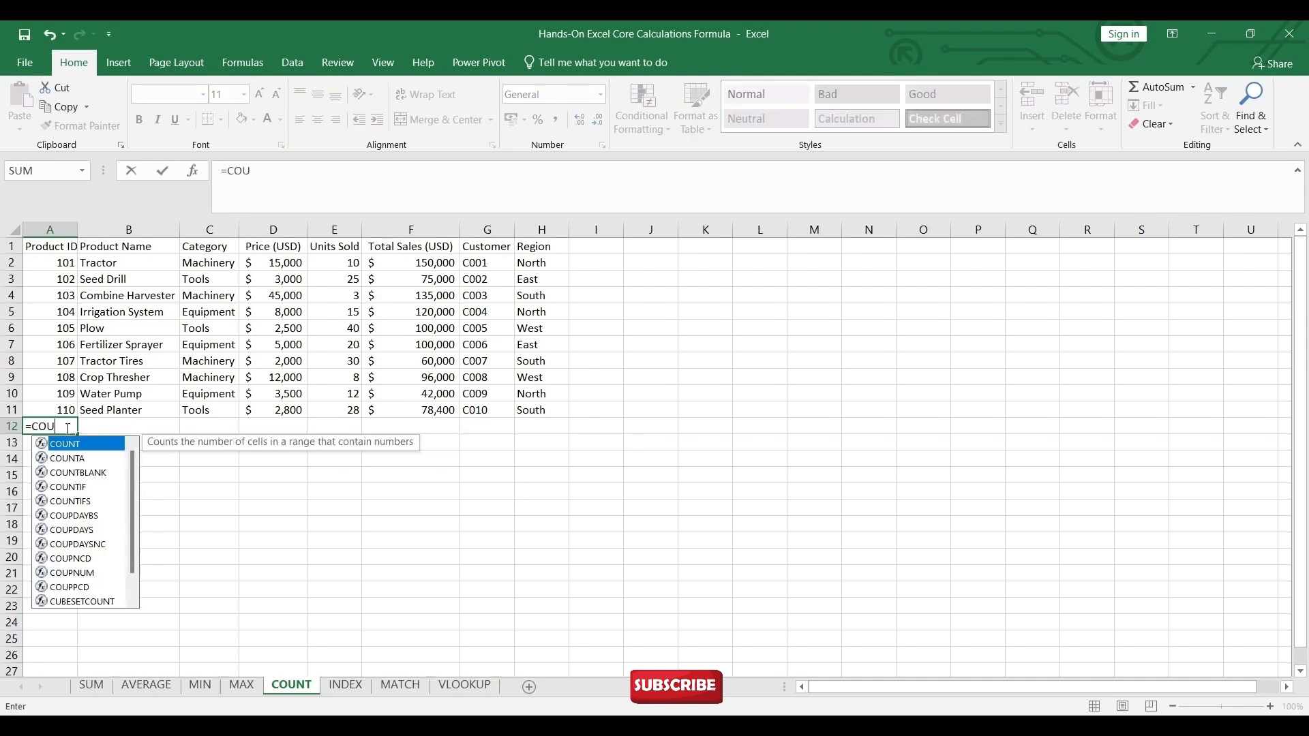
{"action": "key", "text": "Tab"}
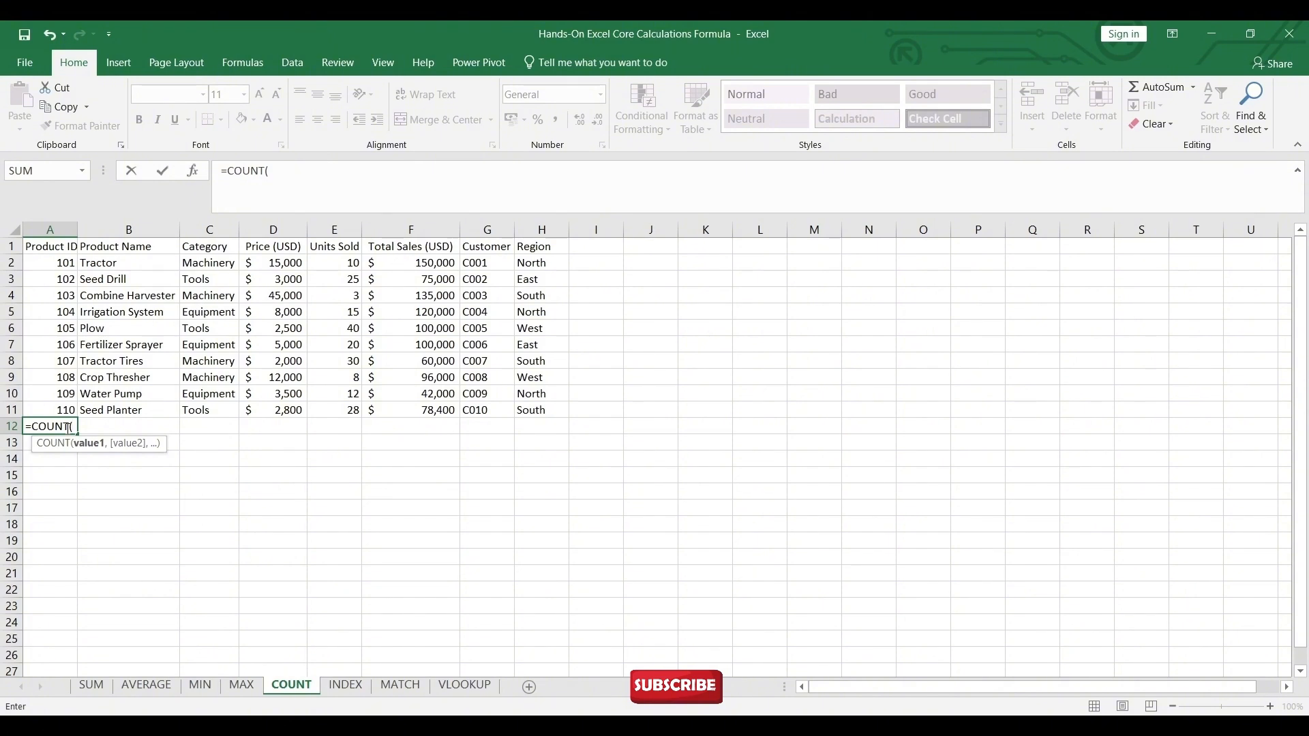
{"action": "type", "text": "A2"}
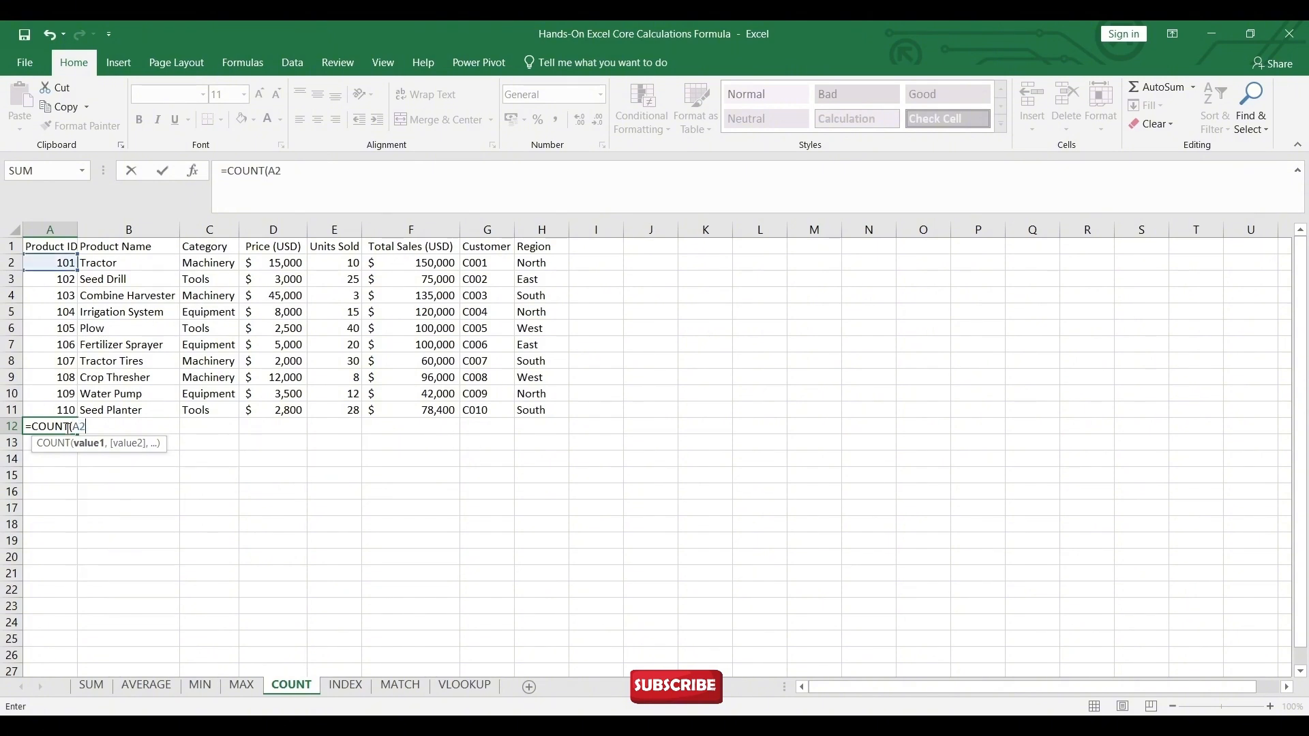
{"action": "type", "text": ":A11)"}
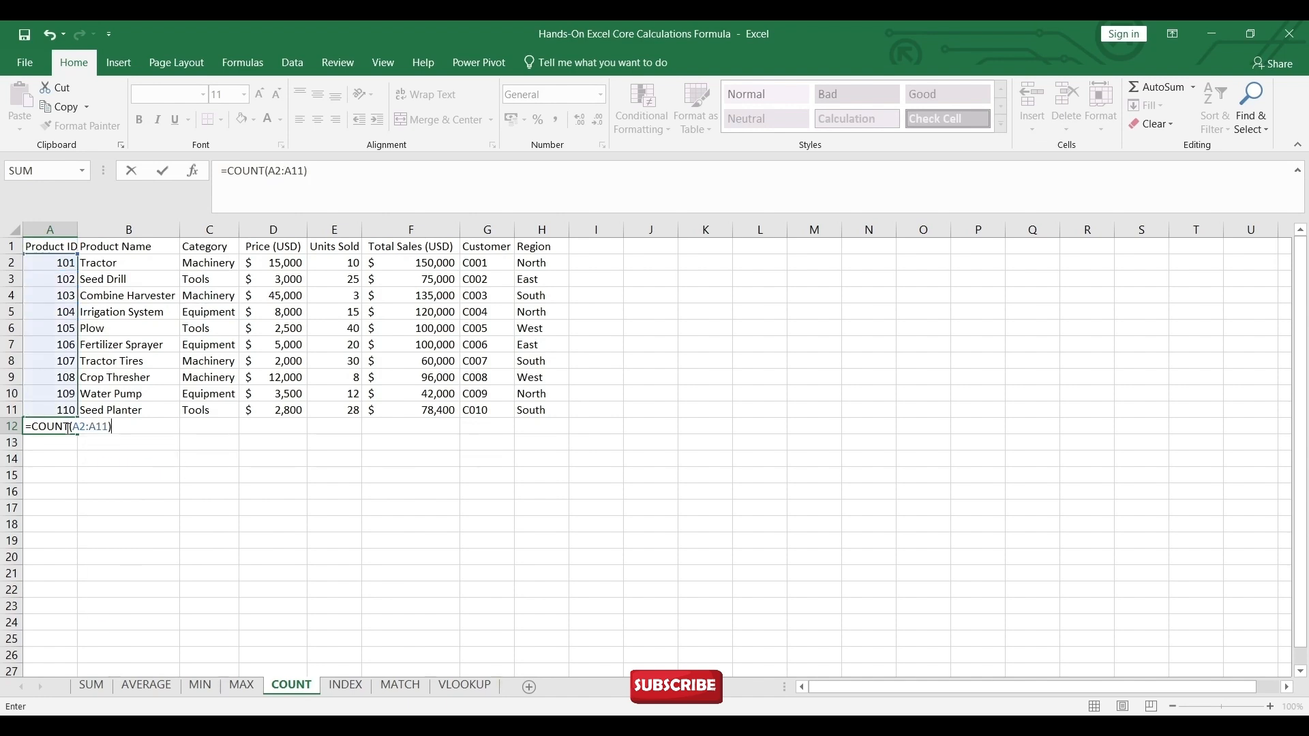
{"action": "key", "text": "Return"}
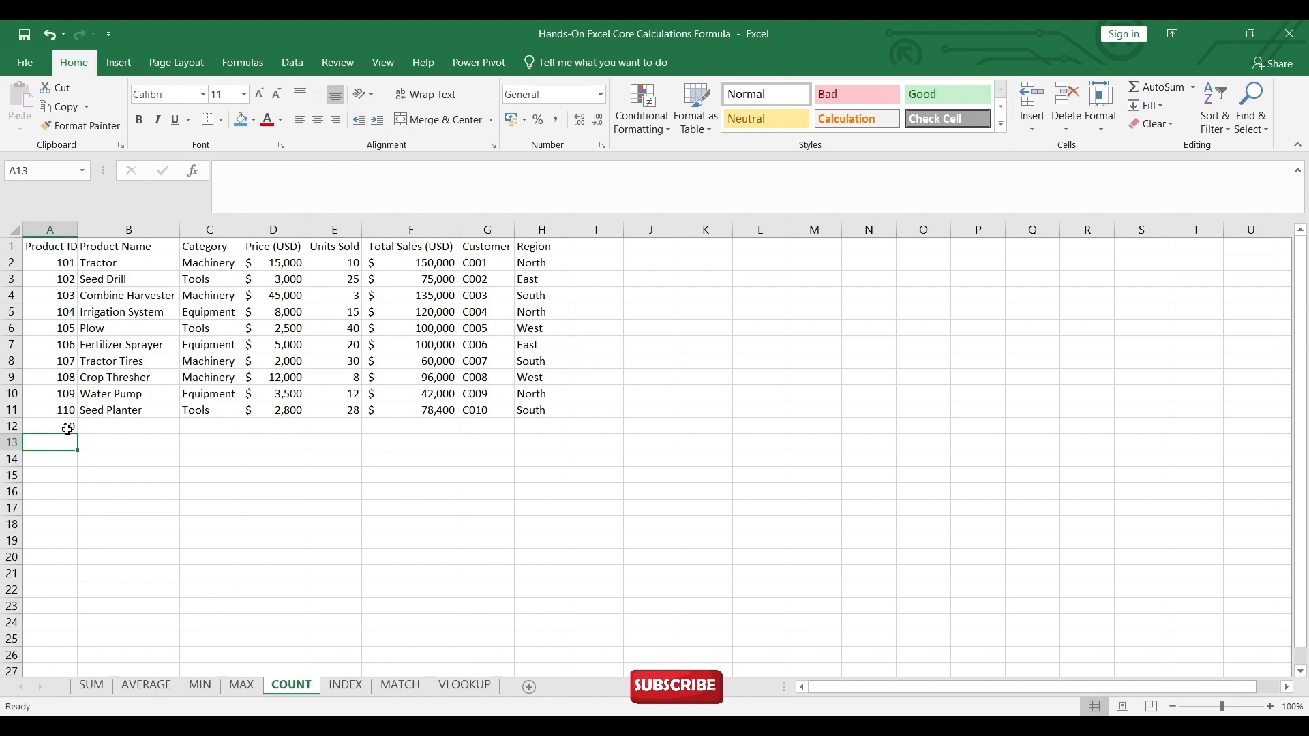
{"action": "left_click", "coordinate": [69, 428]}
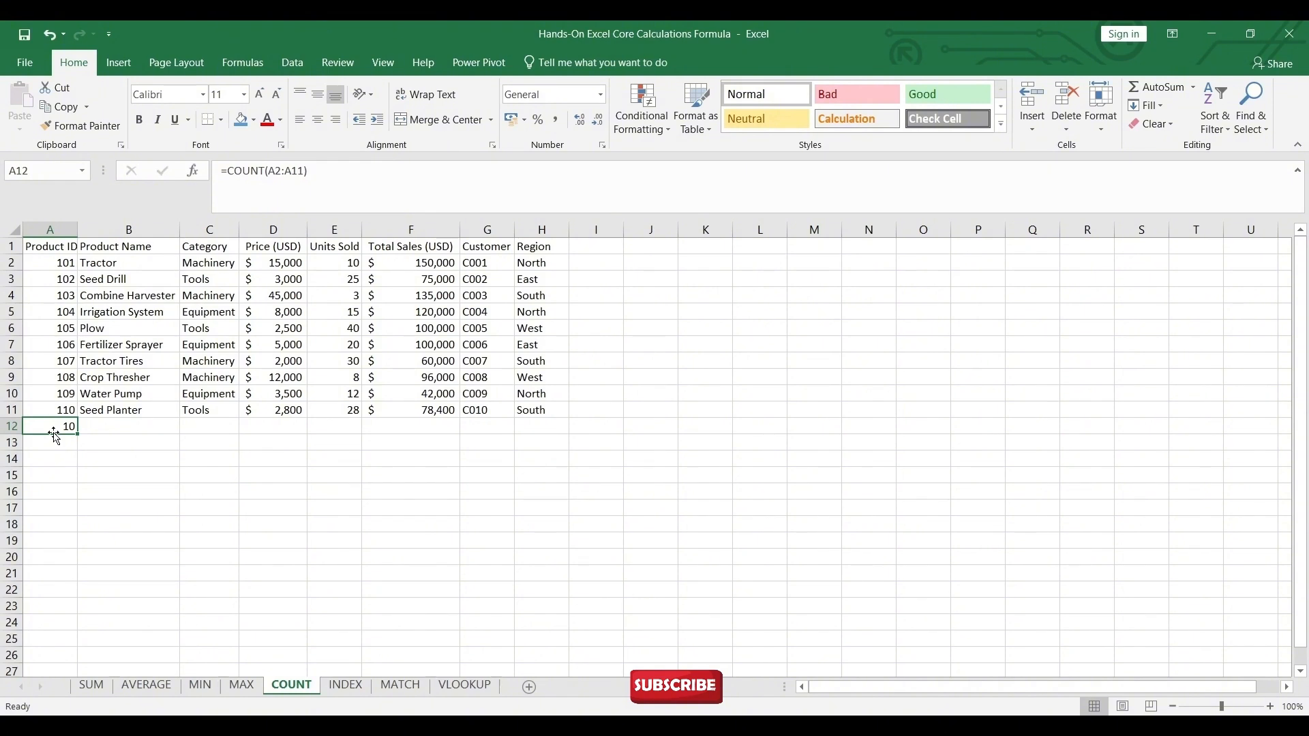
On the INDEX sheet, retrieve the third price of the Price column in cell D12 with =INDEX(D2:D11,3).
{"action": "left_click", "coordinate": [343, 689]}
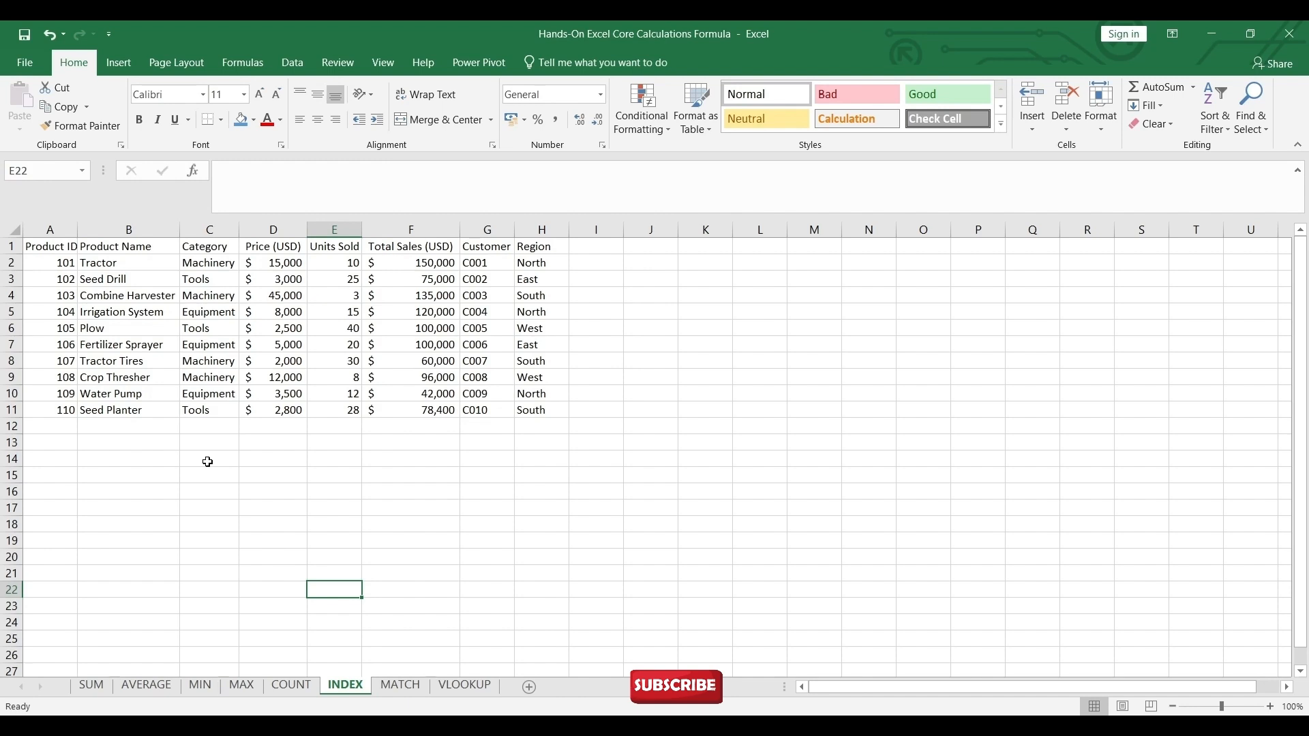
{"action": "left_click", "coordinate": [300, 429]}
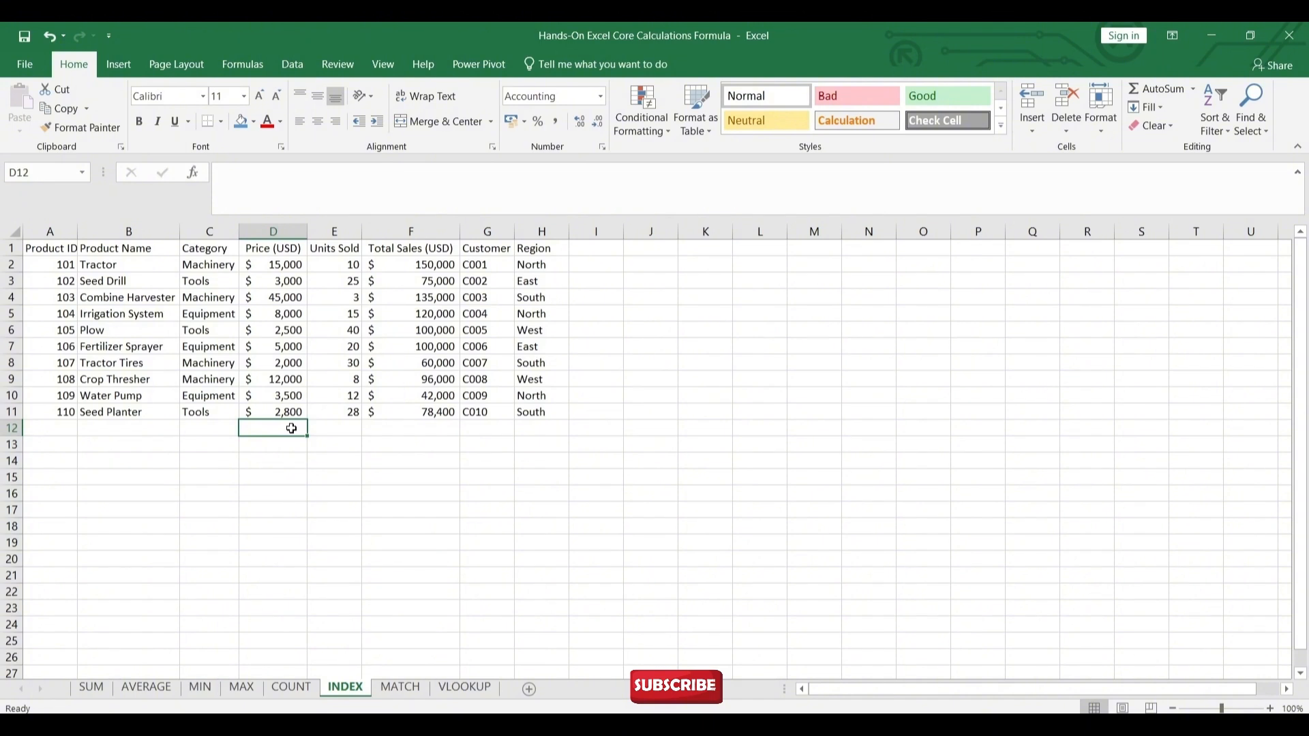
{"action": "type", "text": "="}
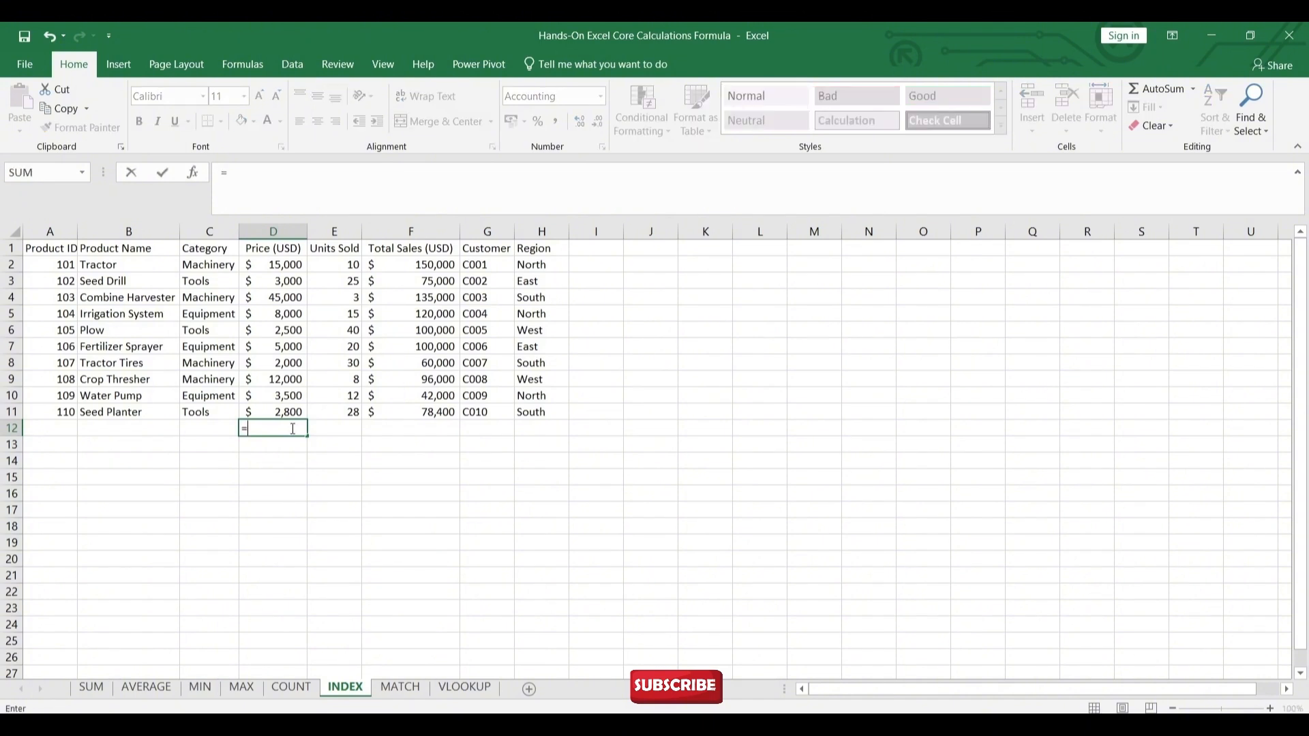
{"action": "type", "text": "IND"}
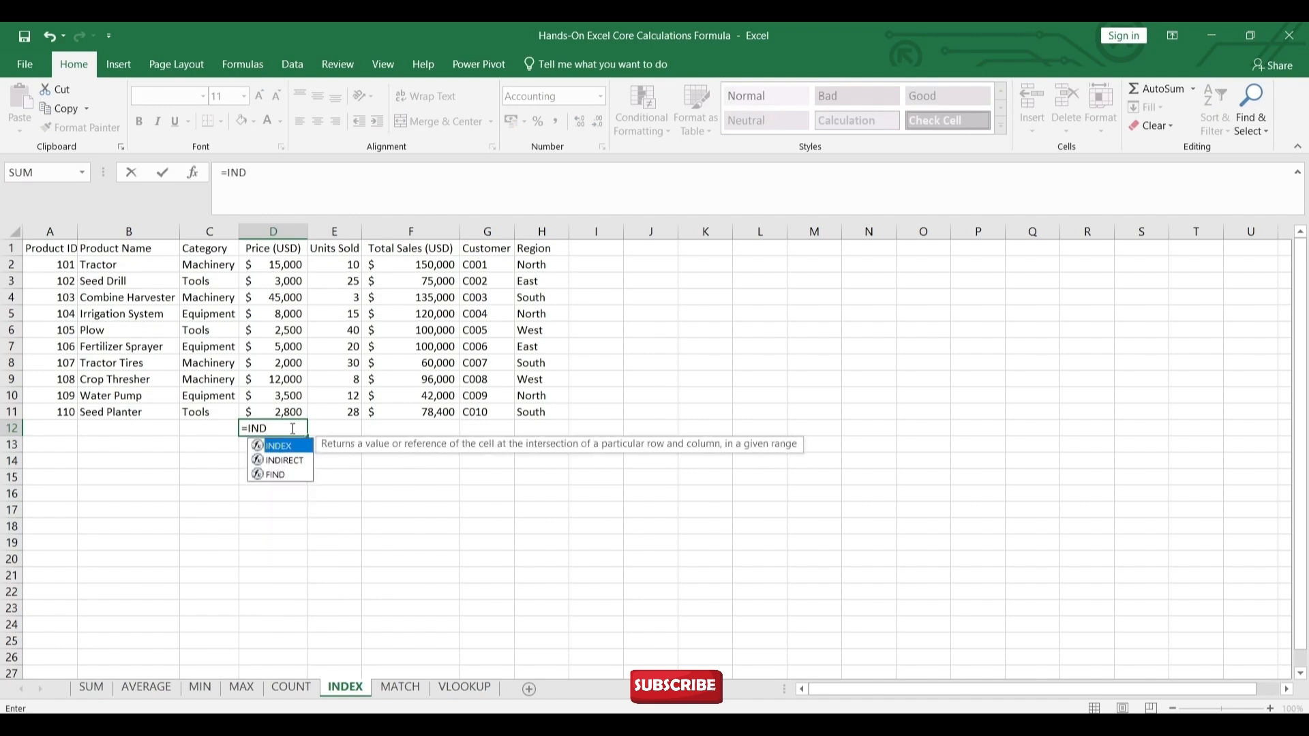
{"action": "key", "text": "Tab"}
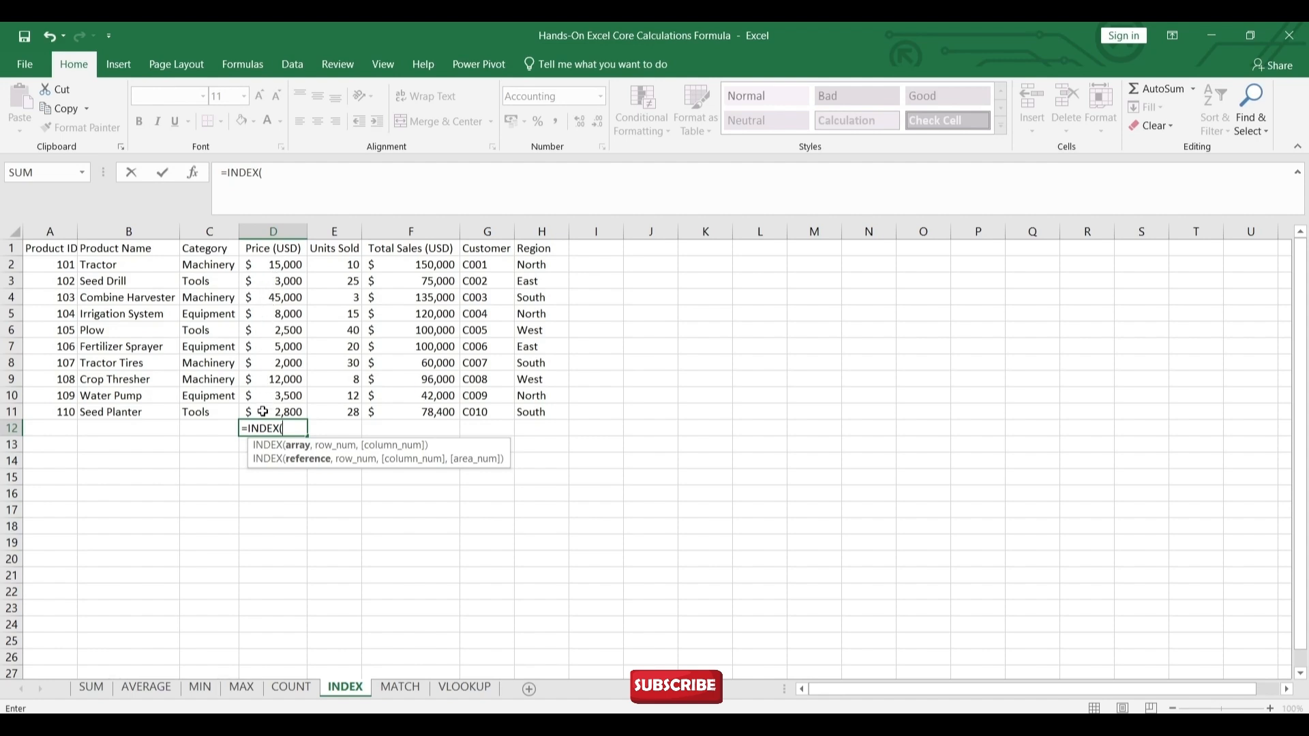
{"action": "type", "text": "D2"}
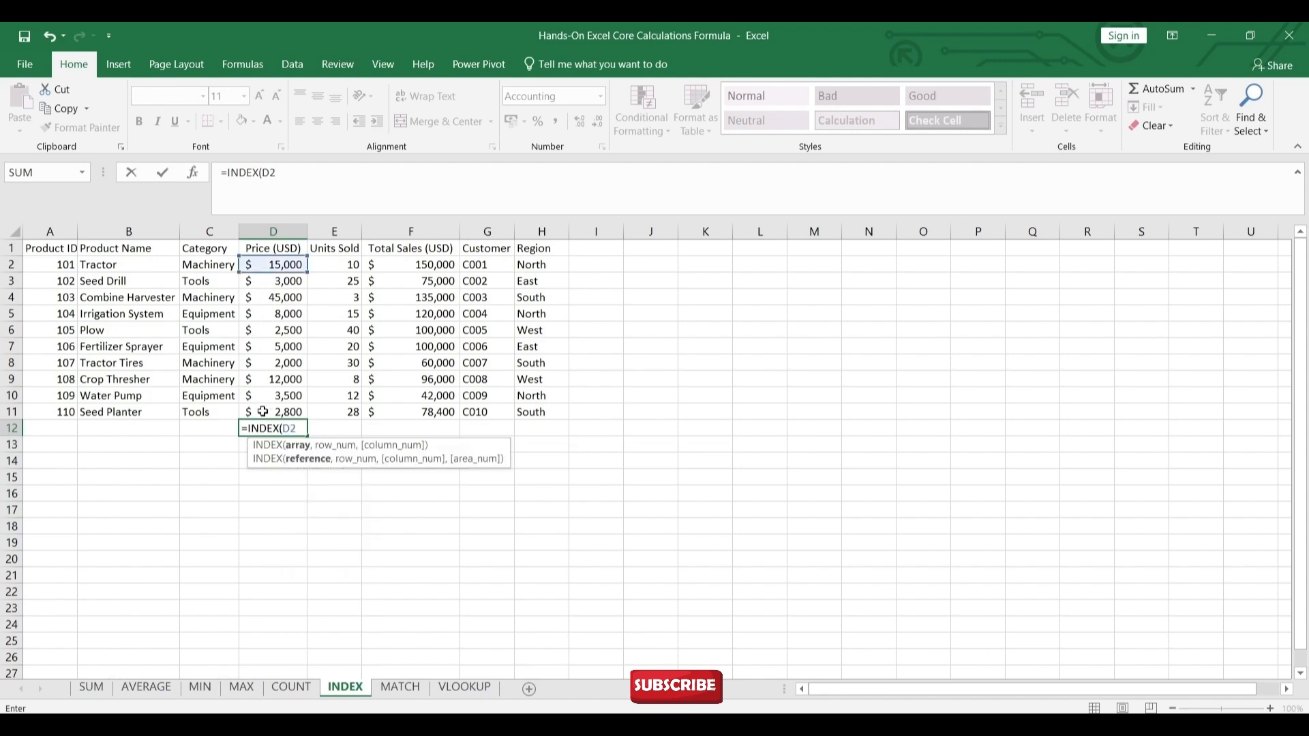
{"action": "type", "text": ":D11"}
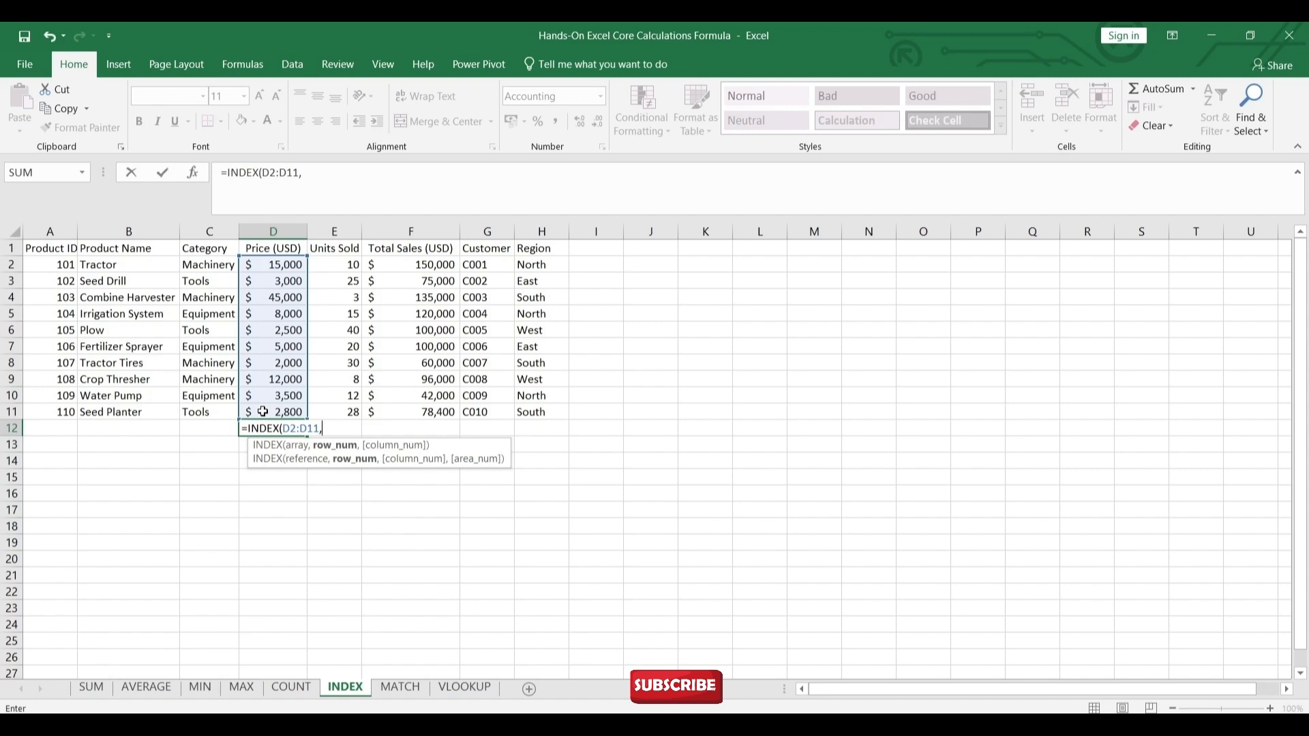
{"action": "type", "text": ",3"}
{"action": "type", "text": ")"}
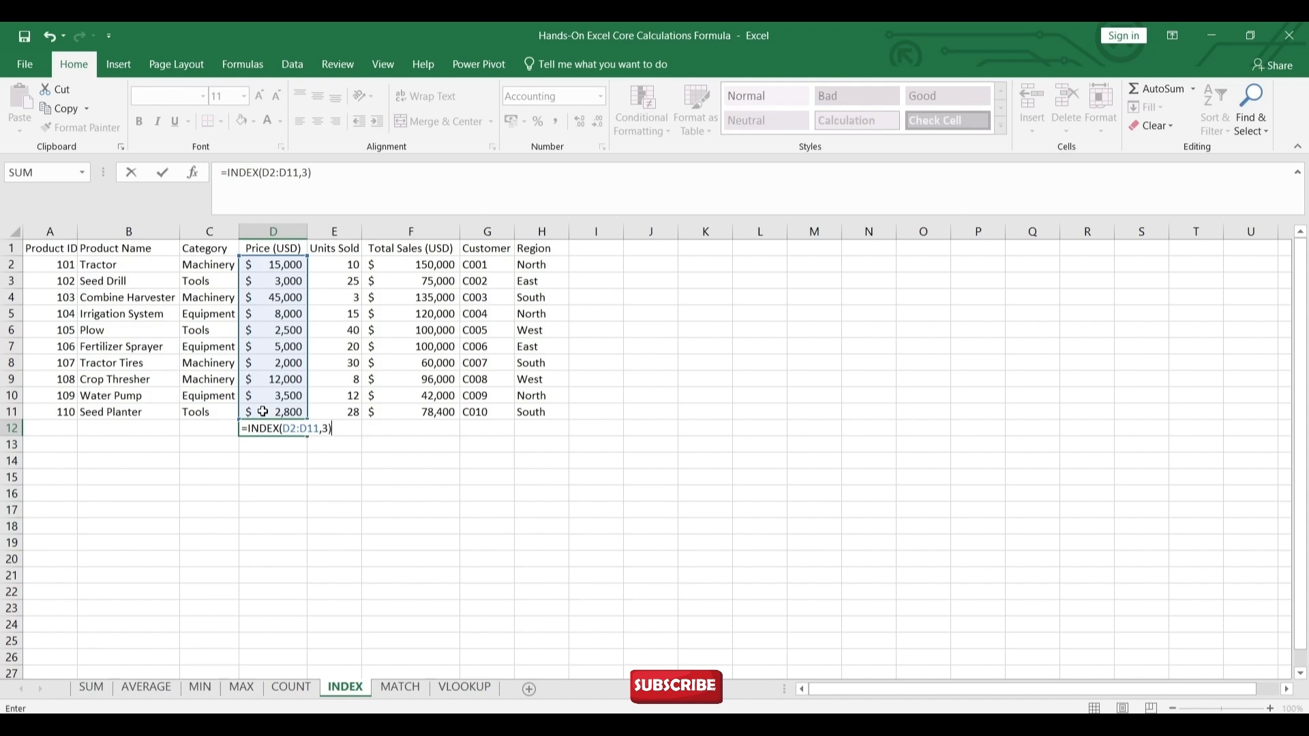
{"action": "key", "text": "Return"}
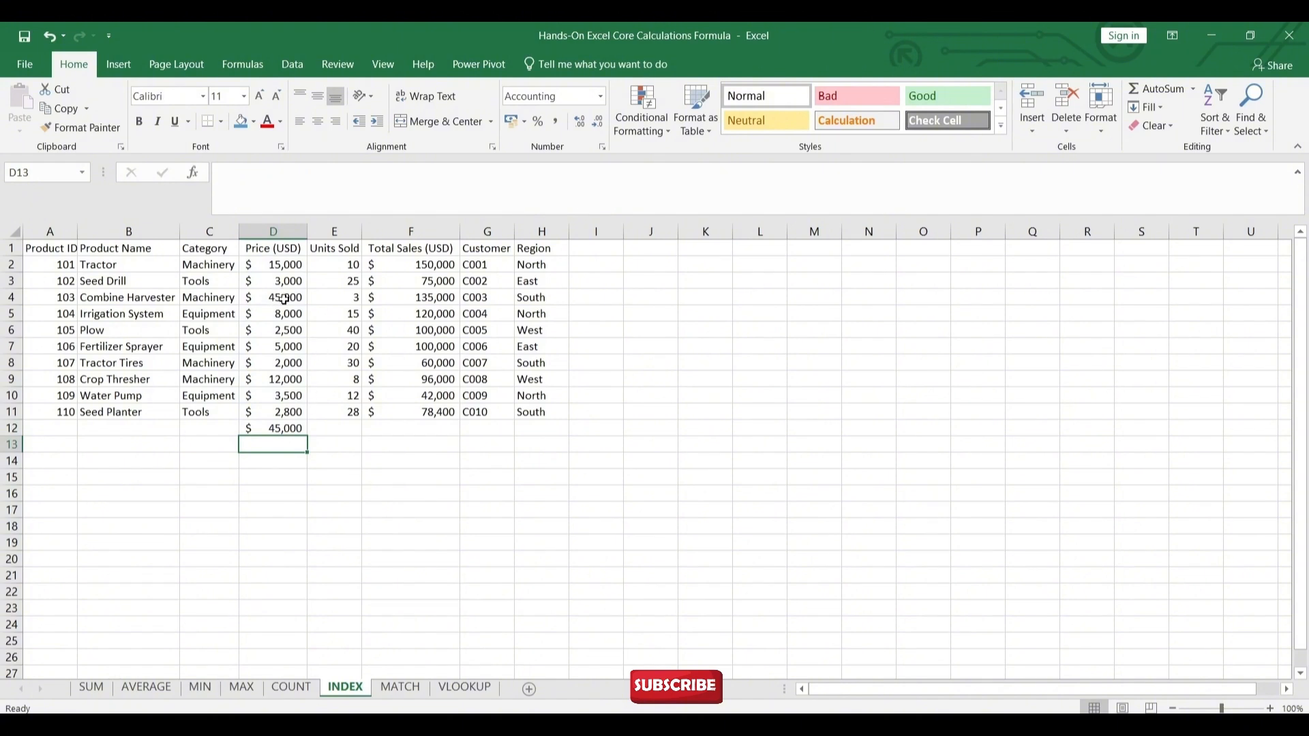
Examine the INDEX formula in cell D12 and the range it references, keeping the formula as it is.
{"action": "left_click", "coordinate": [284, 430]}
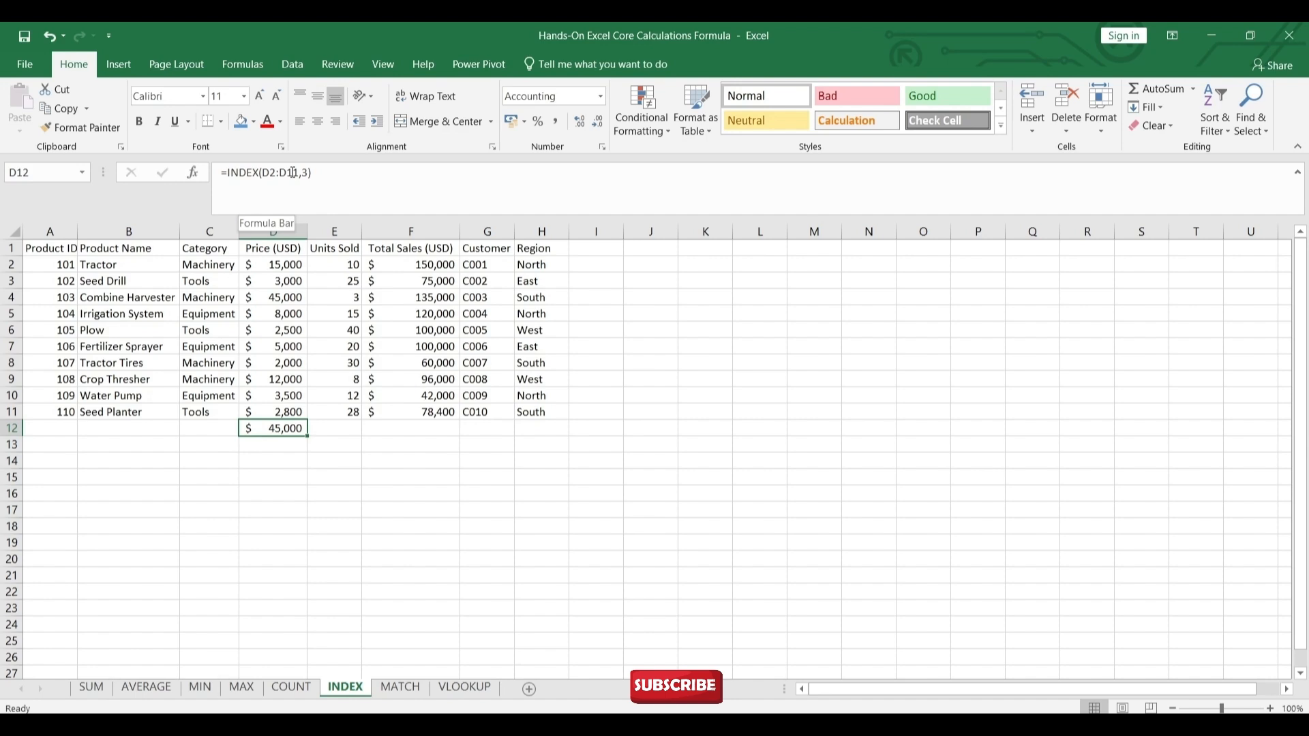
{"action": "double_click", "coordinate": [283, 428]}
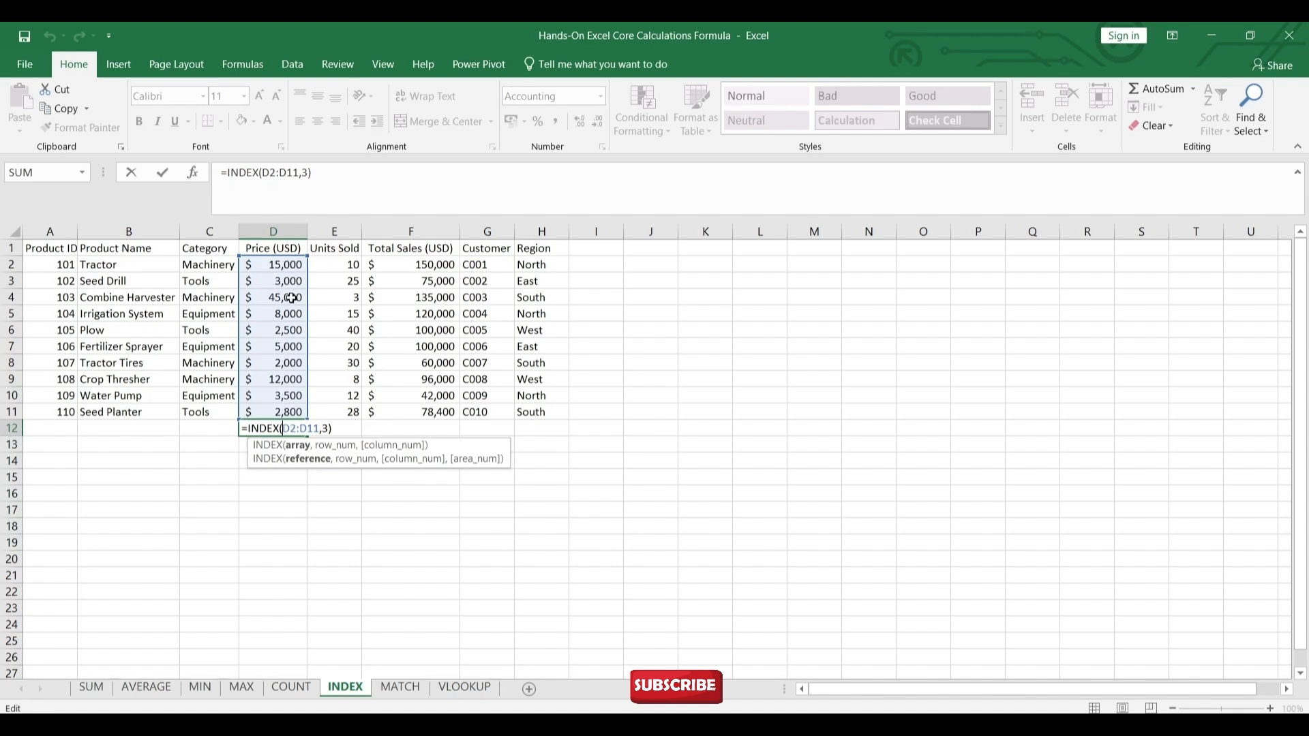
{"action": "key", "text": "Return"}
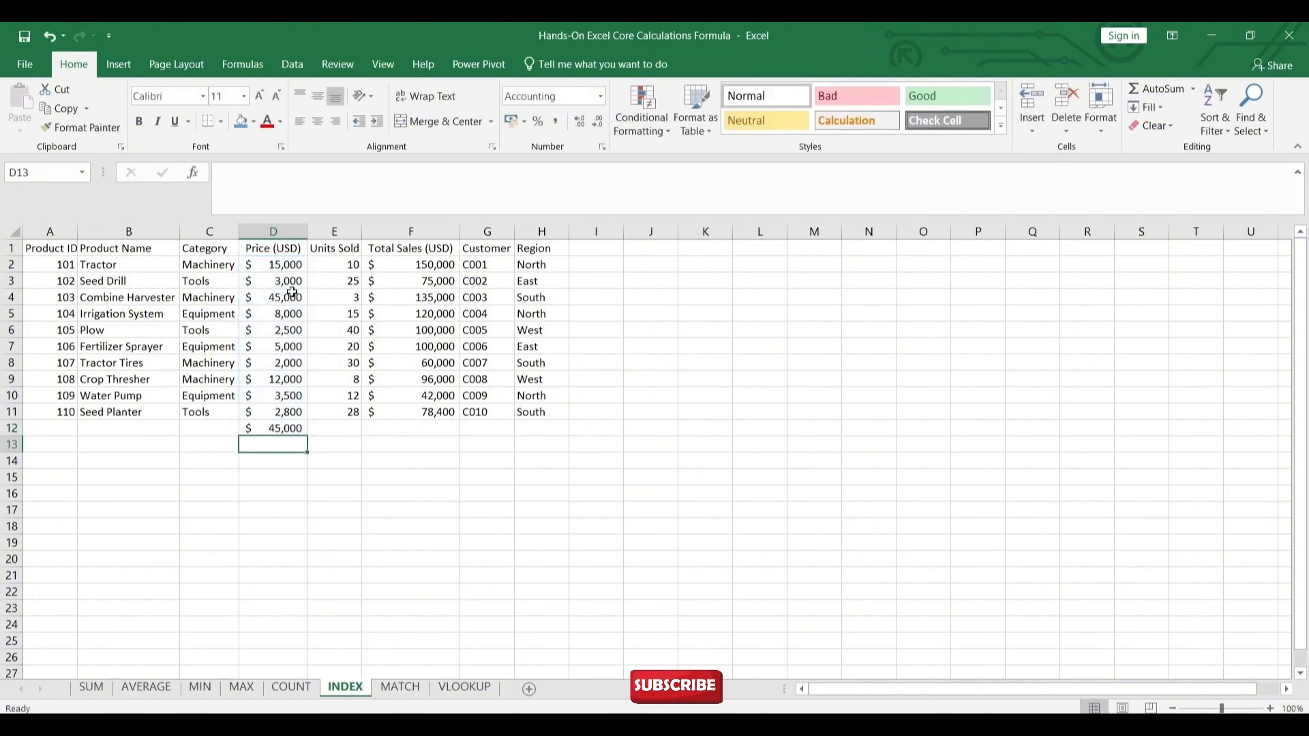
{"action": "left_click", "coordinate": [291, 428]}
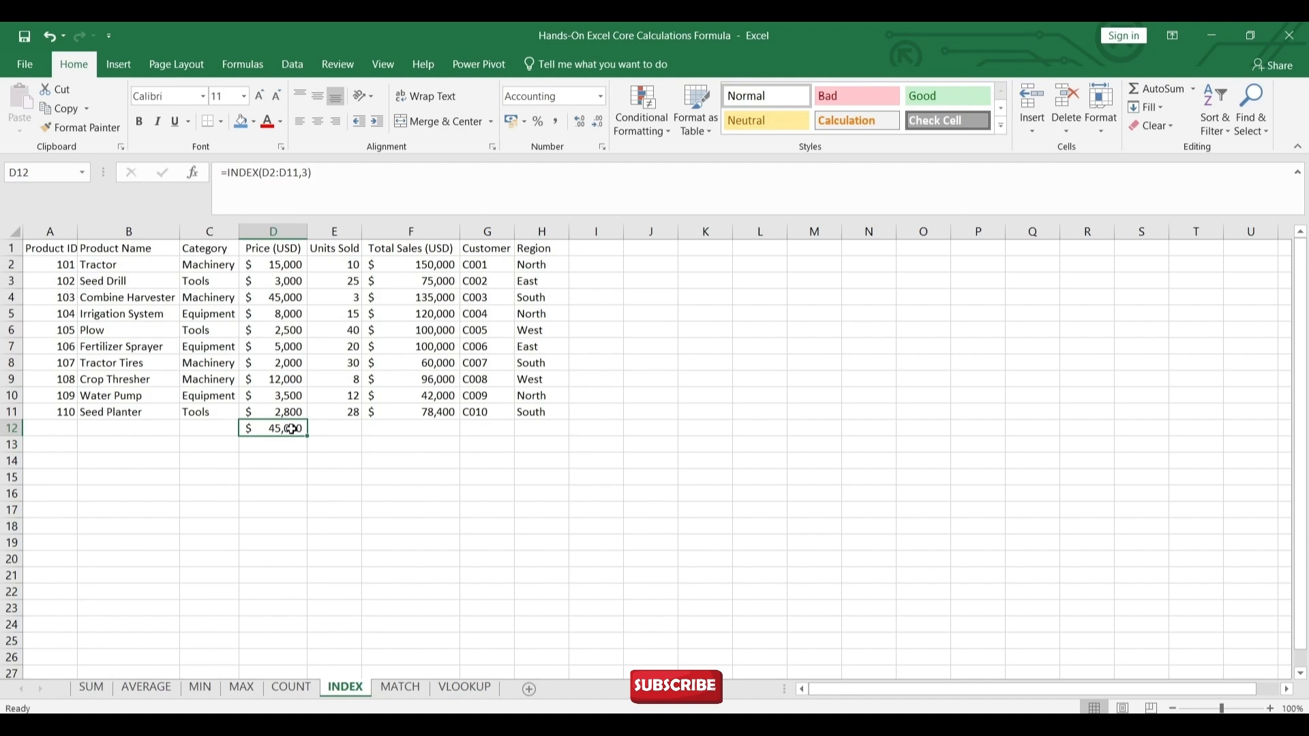
On the MATCH sheet, start a MATCH formula in cell B12 with B5, the Irrigation System cell, as the lookup value.
{"action": "left_click", "coordinate": [417, 690]}
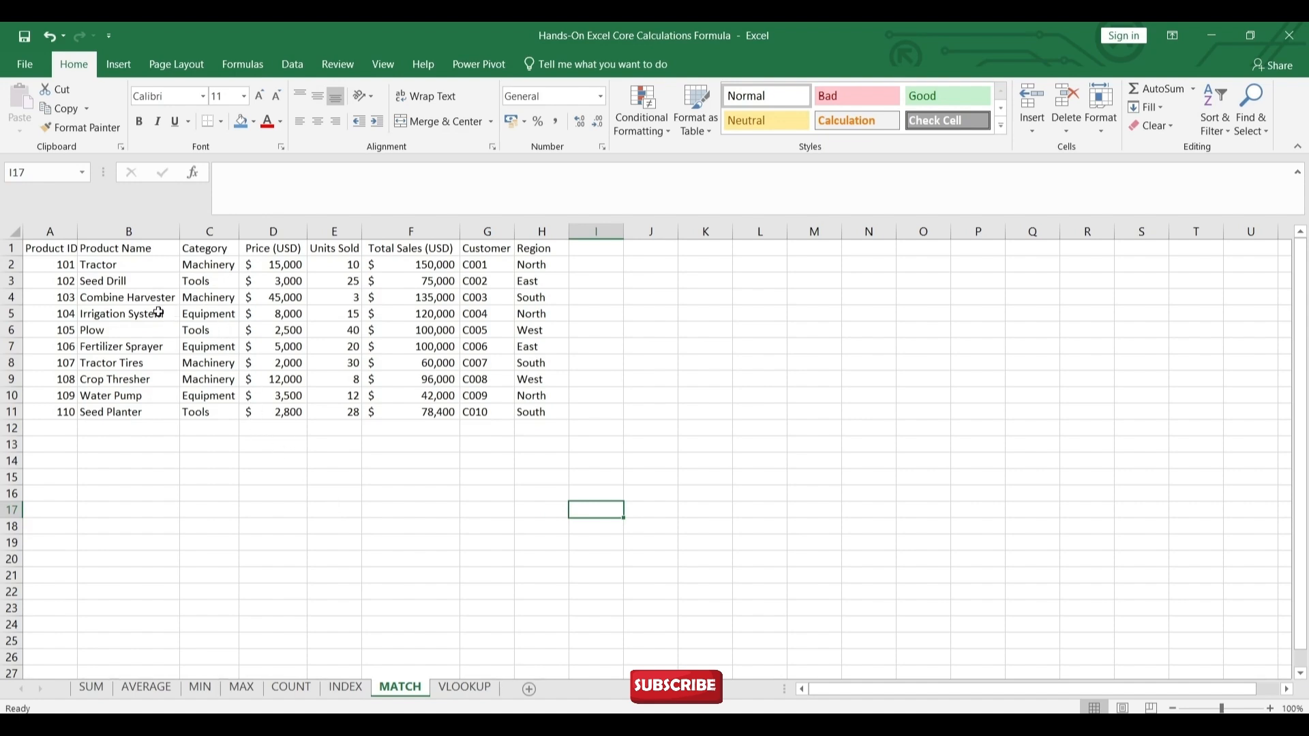
{"action": "left_click", "coordinate": [113, 313]}
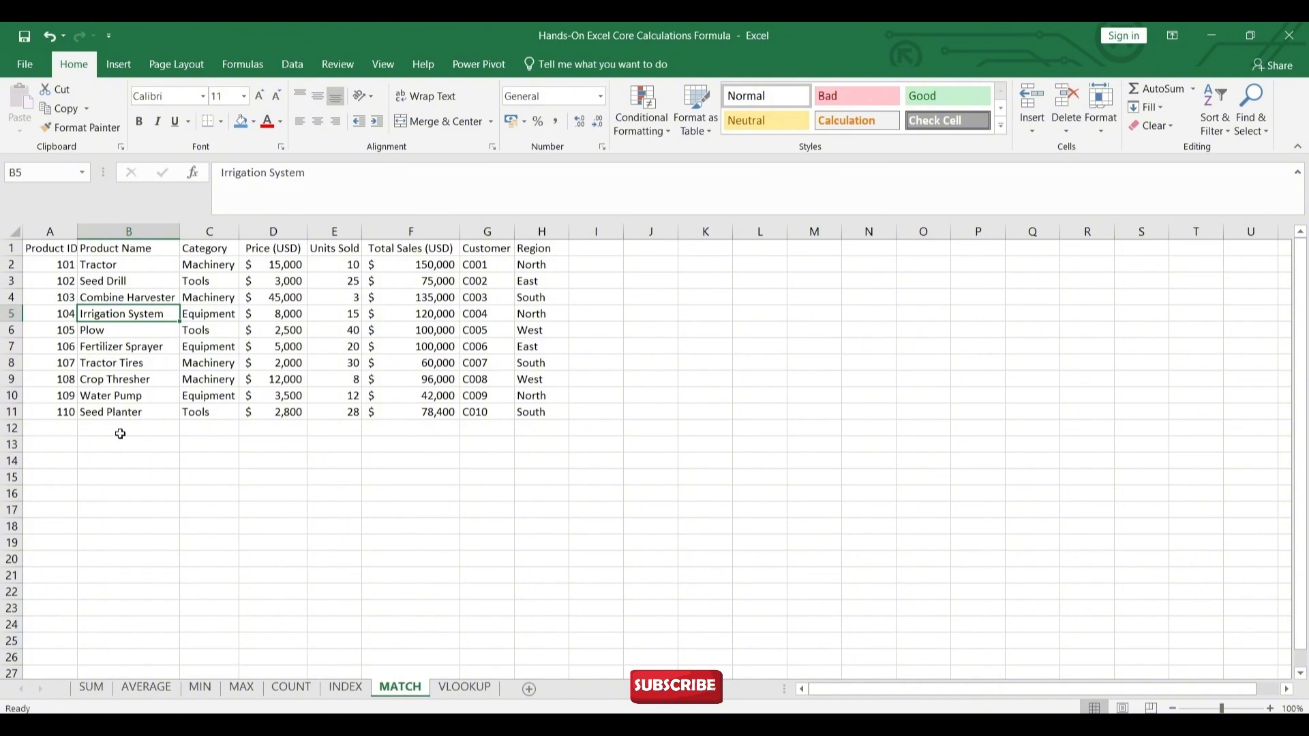
{"action": "left_click", "coordinate": [120, 430]}
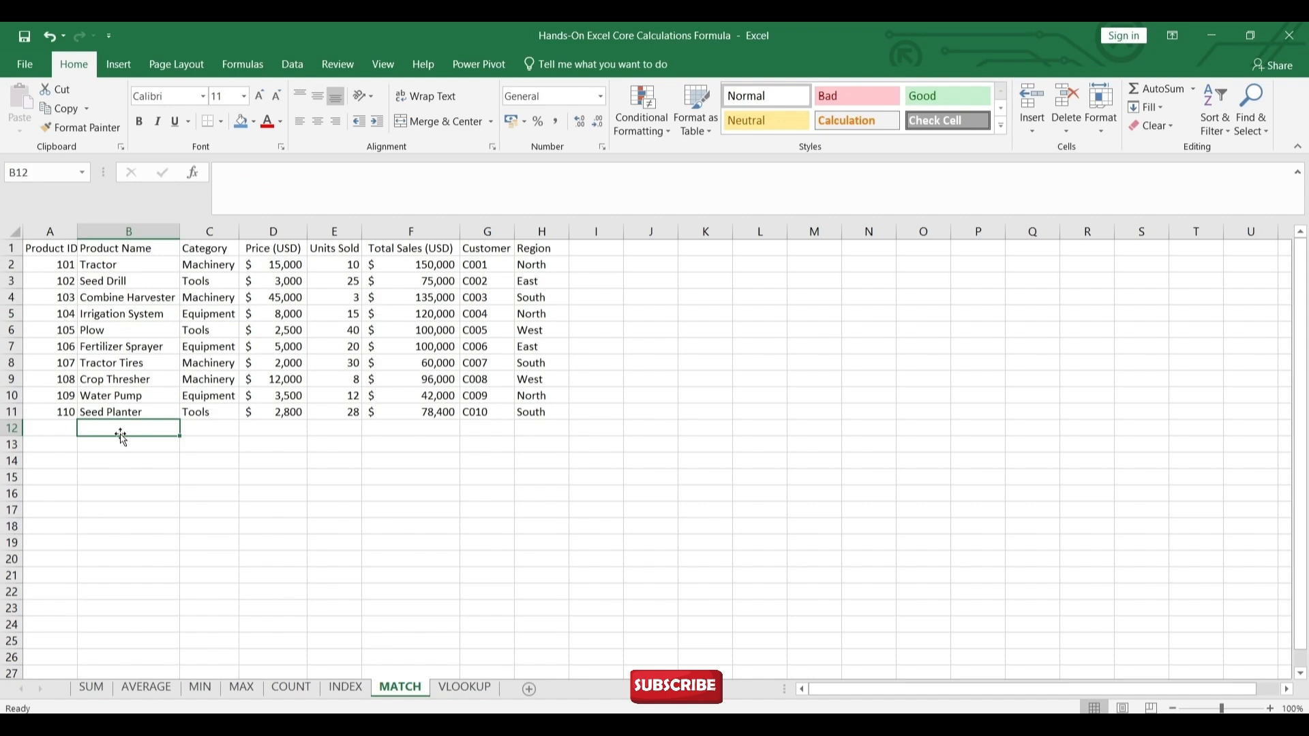
{"action": "type", "text": "="}
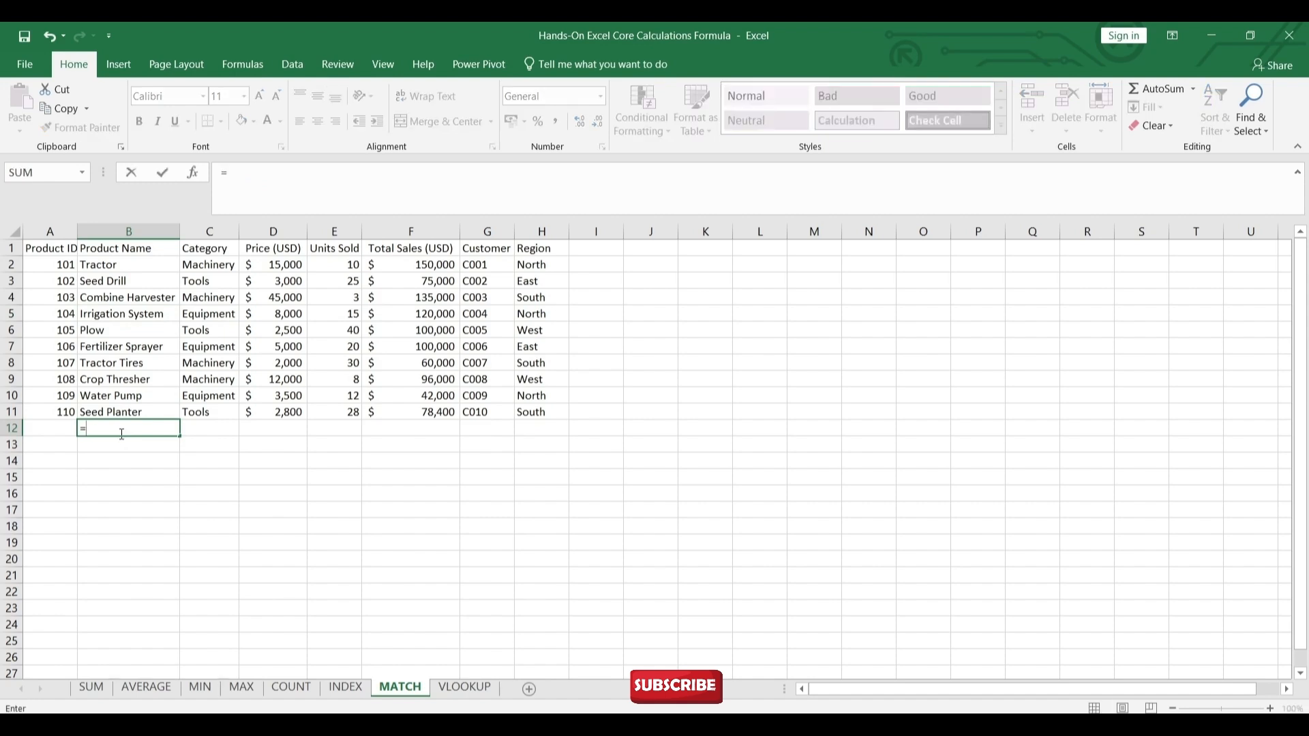
{"action": "type", "text": "MATCH"}
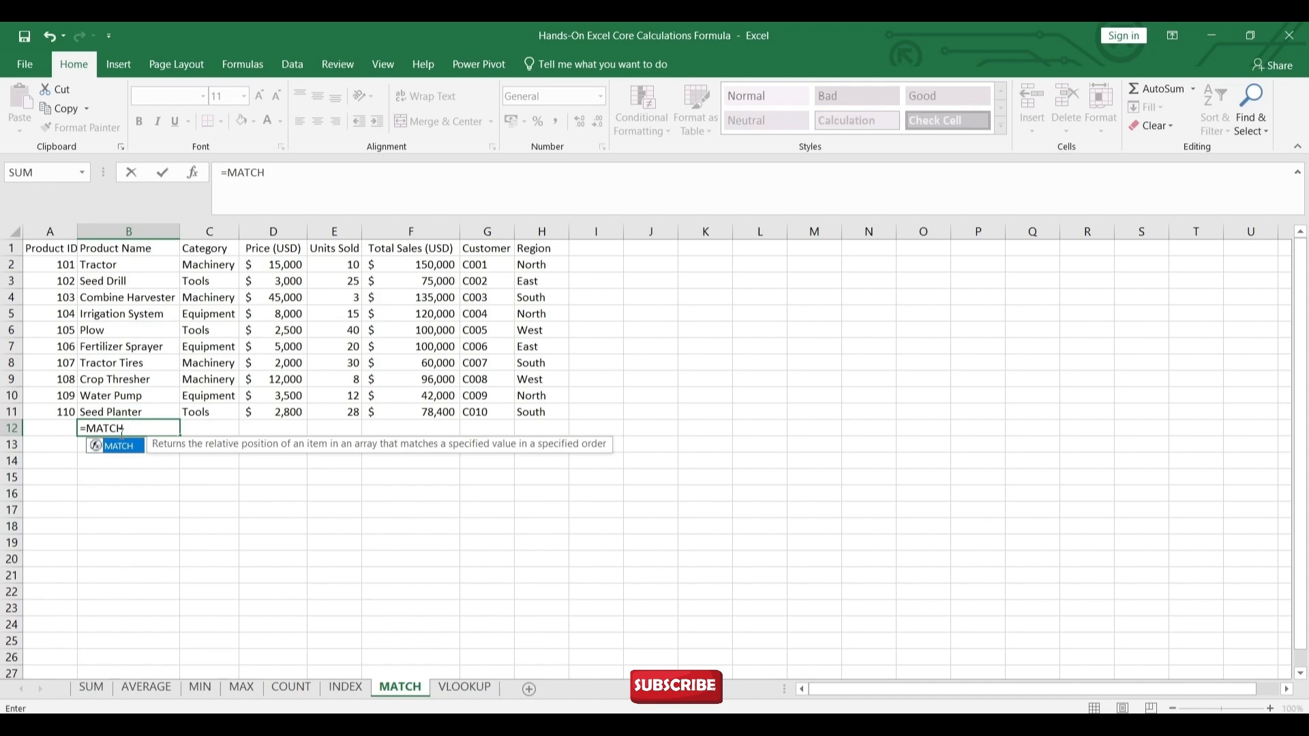
{"action": "type", "text": "("}
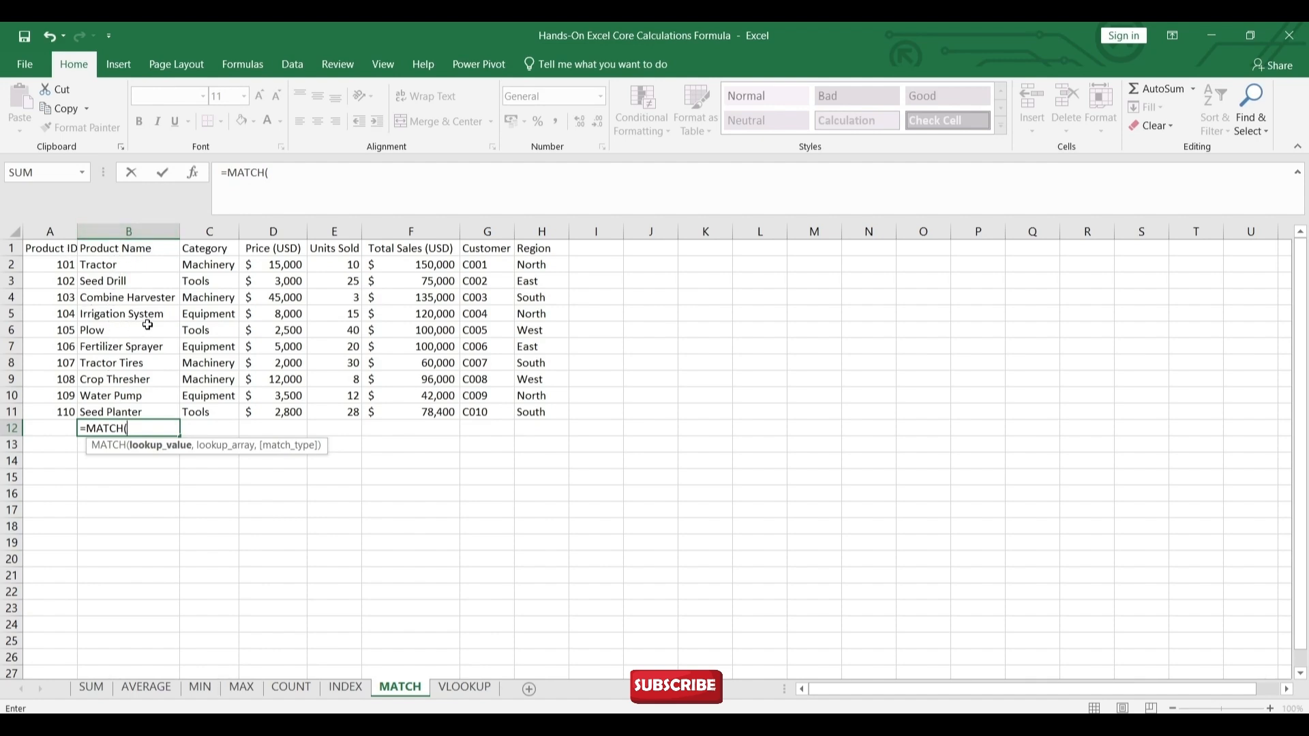
{"action": "type", "text": "B5"}
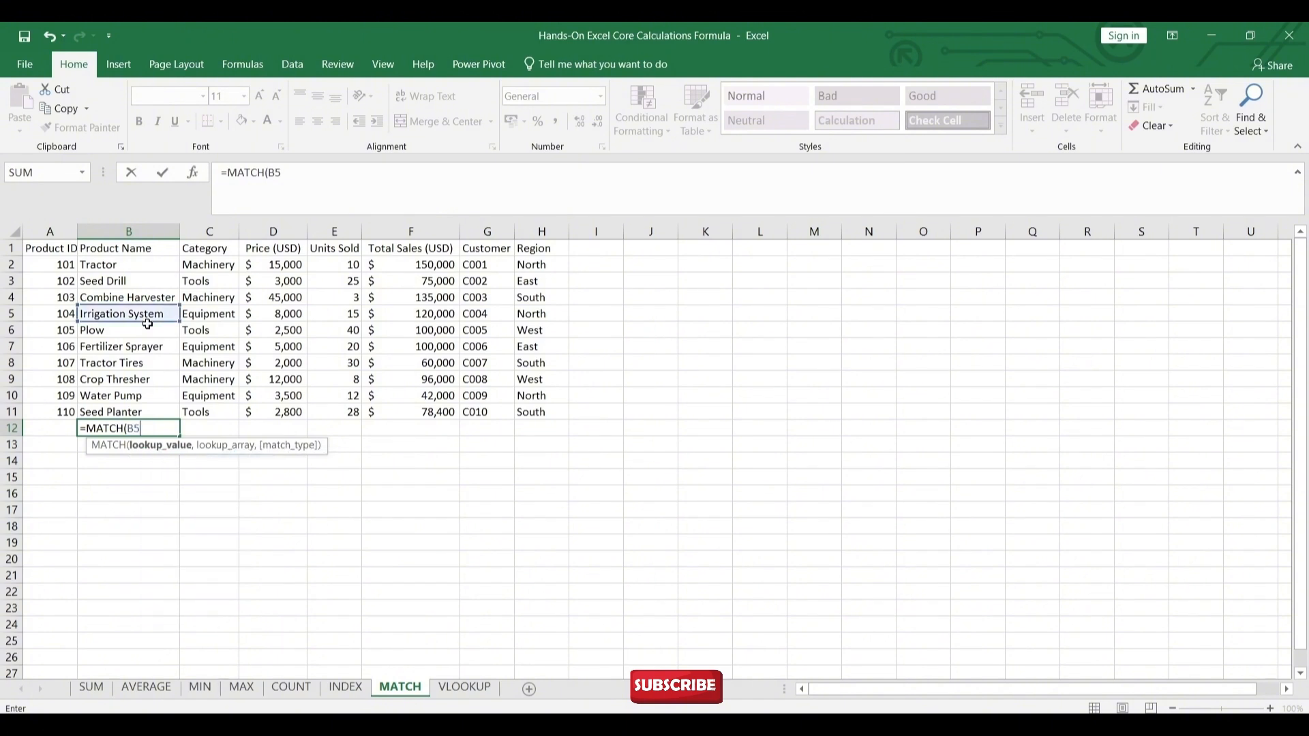
{"action": "type", "text": ":"}
{"action": "left_click_drag", "start_coordinate": [113, 260], "coordinate": [145, 416]}
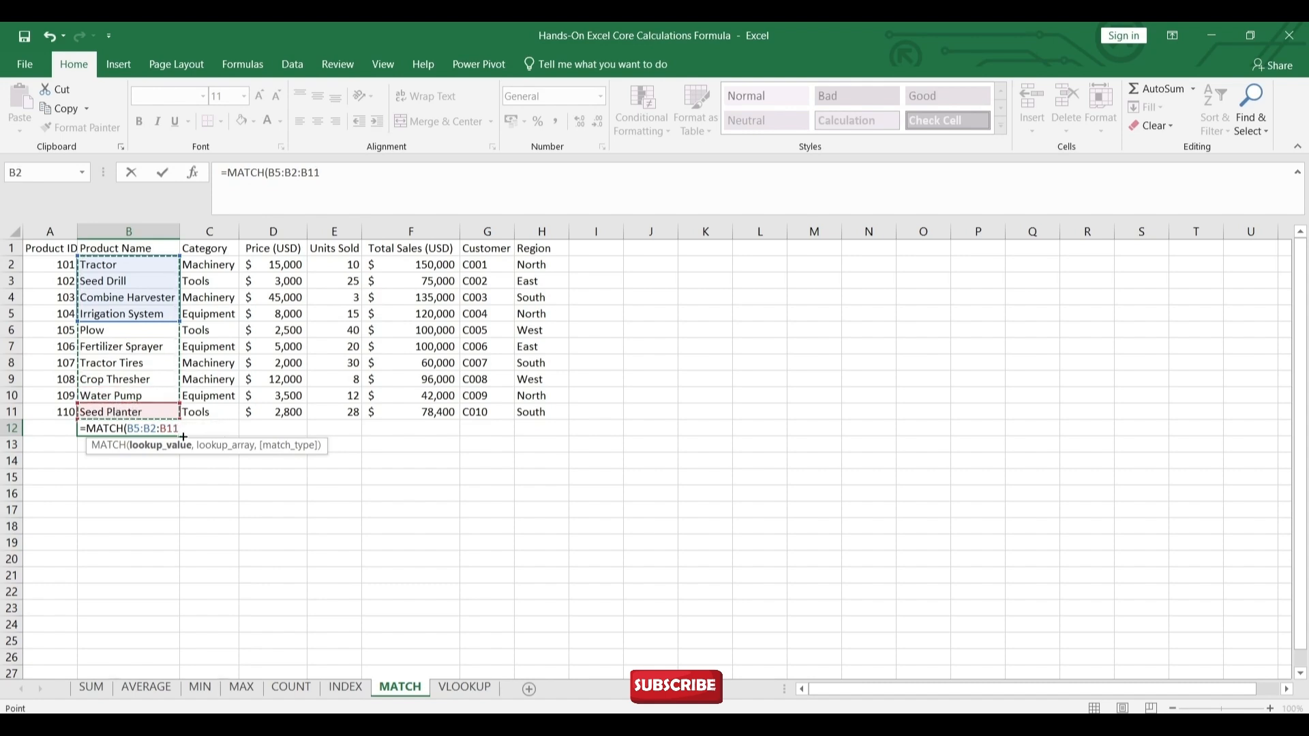
{"action": "key", "text": "BackSpace"}
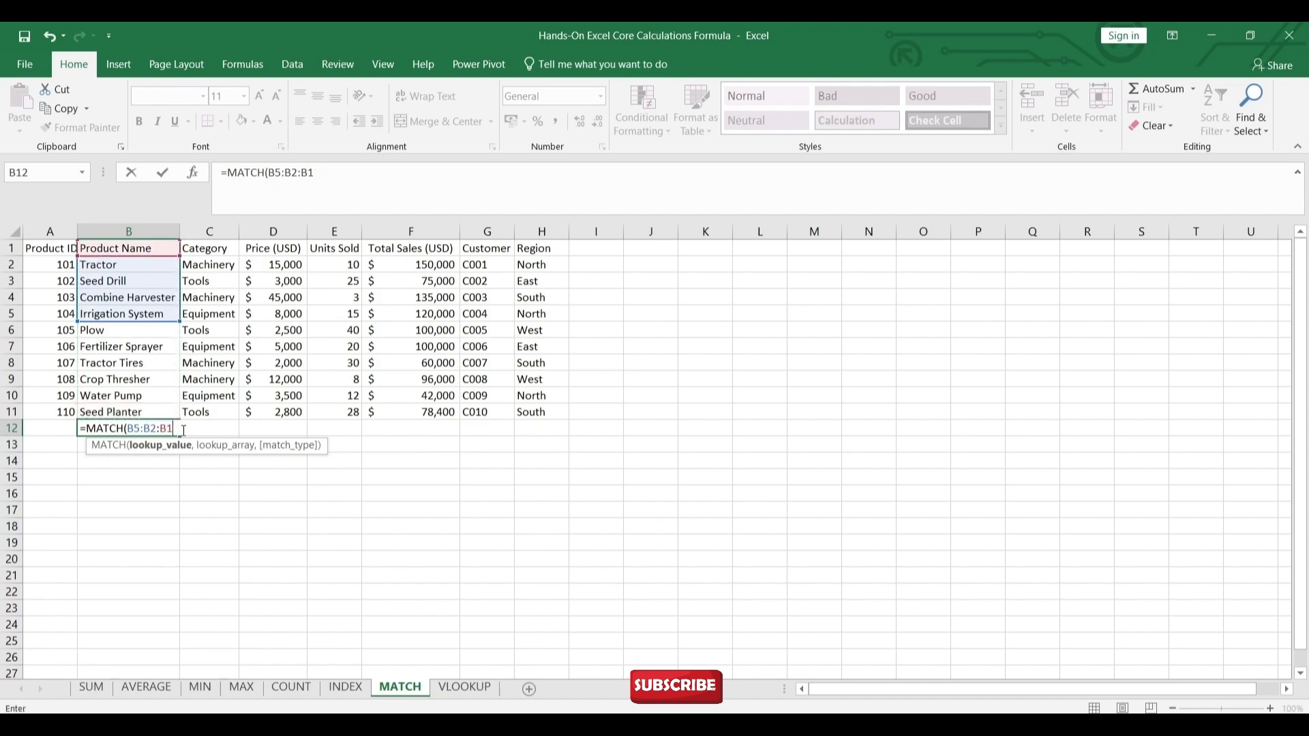
{"action": "key", "text": "BackSpace"}
{"action": "type", "text": "11"}
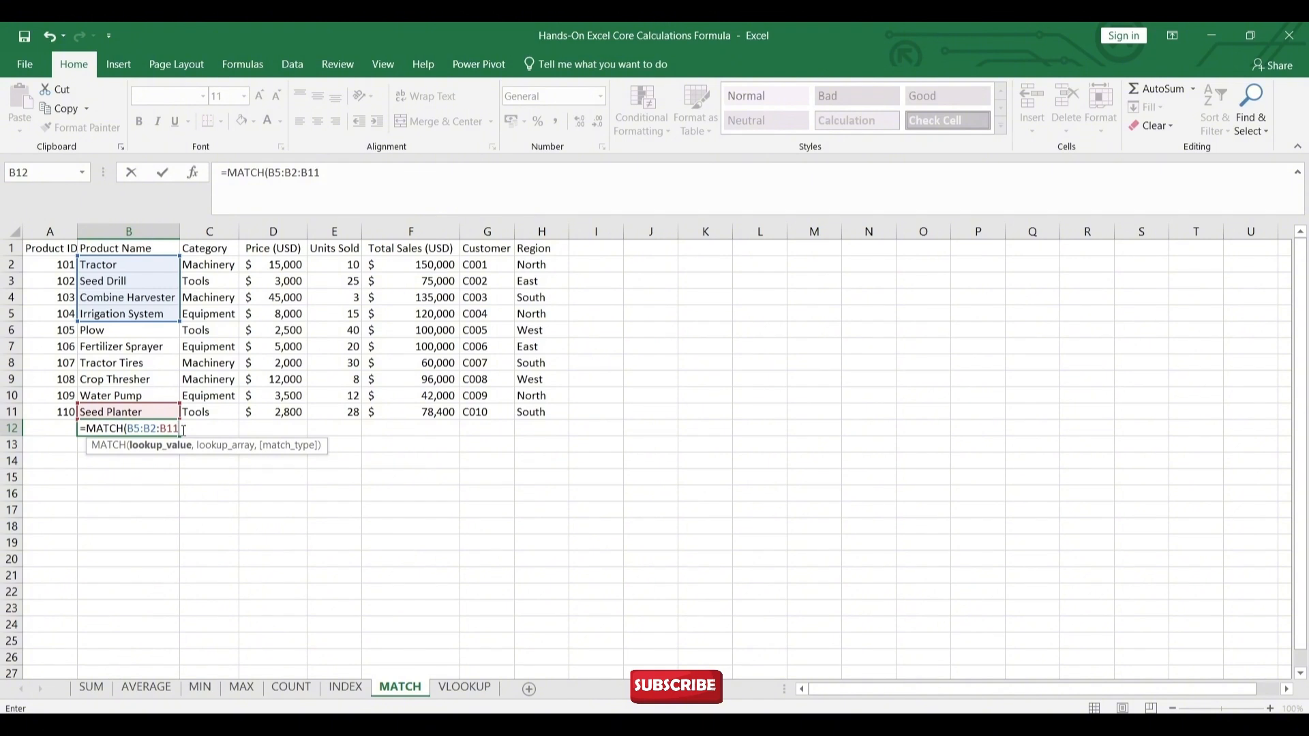
{"action": "key", "text": "BackSpace"}
{"action": "key", "text": "BackSpace"}
{"action": "key", "text": "BackSpace"}
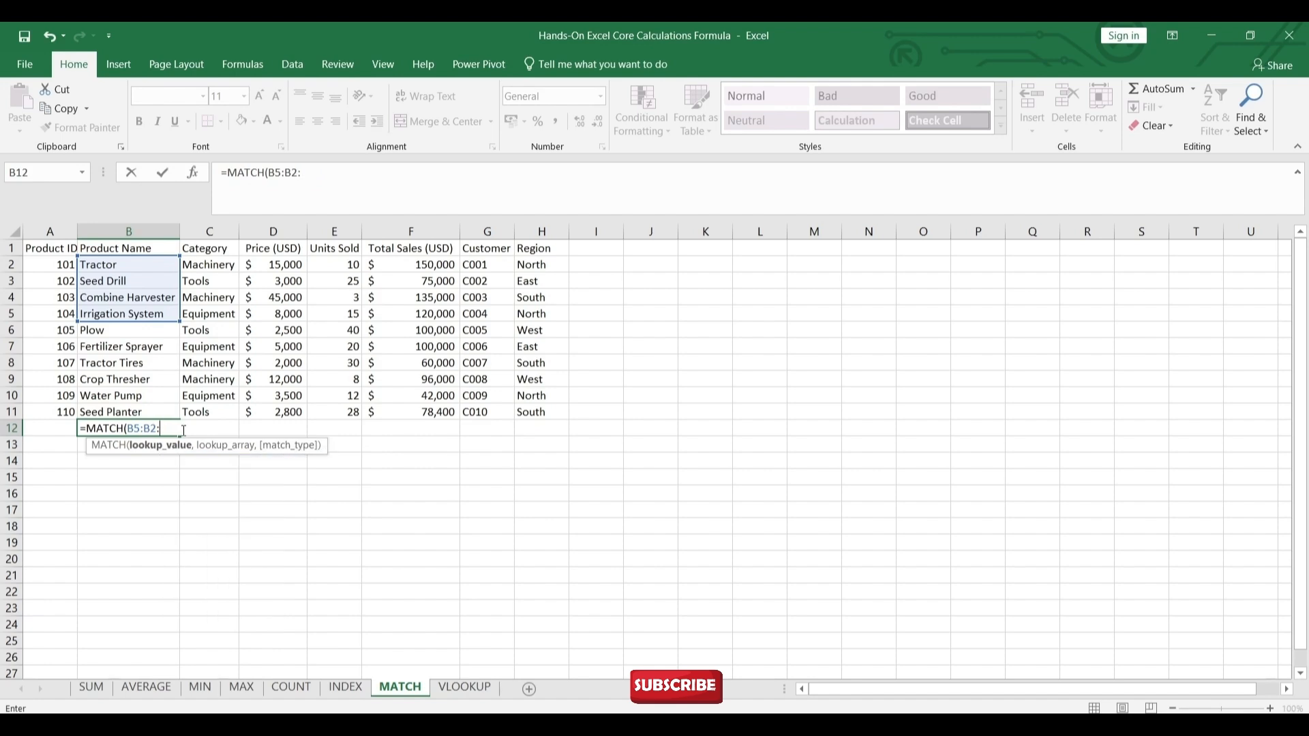
{"action": "key", "text": "BackSpace"}
{"action": "key", "text": "BackSpace"}
{"action": "key", "text": "BackSpace"}
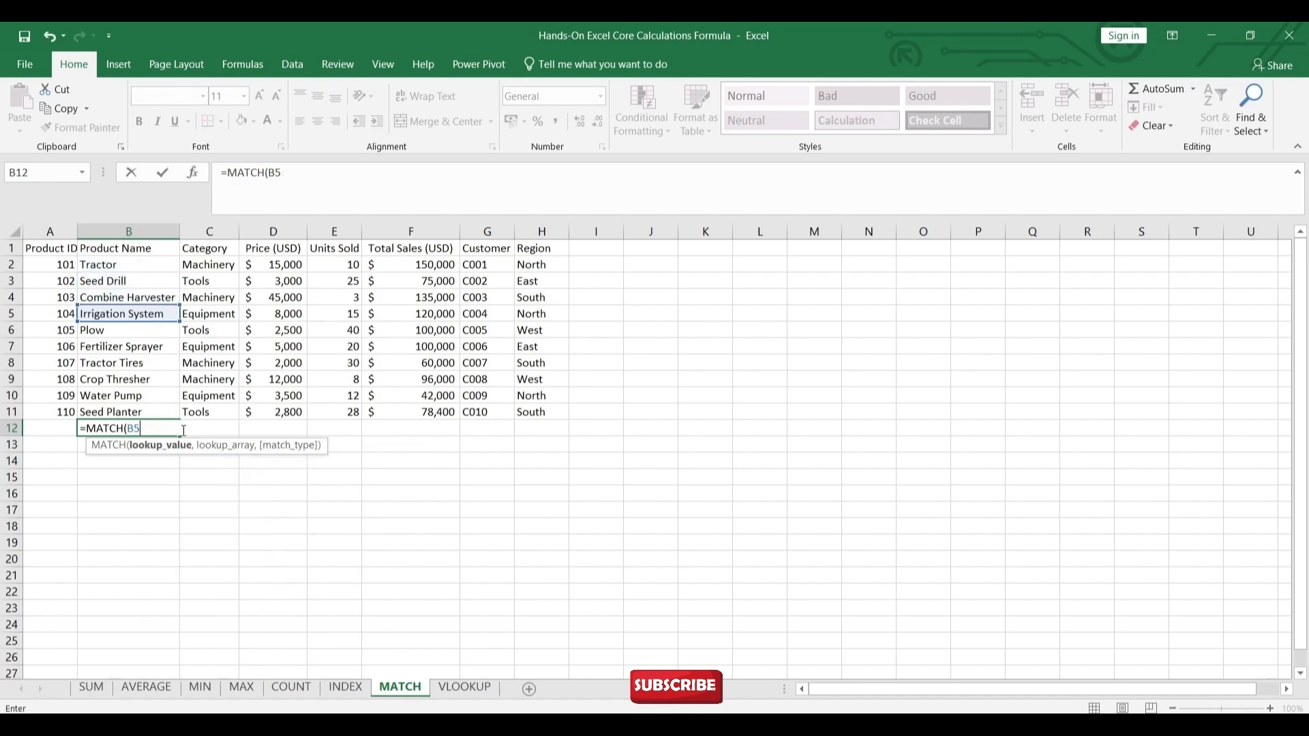
Complete the MATCH formula in B12 with lookup array B2:B11 and exact match type 0, and reselect the cell to check it.
{"action": "type", "text": ","}
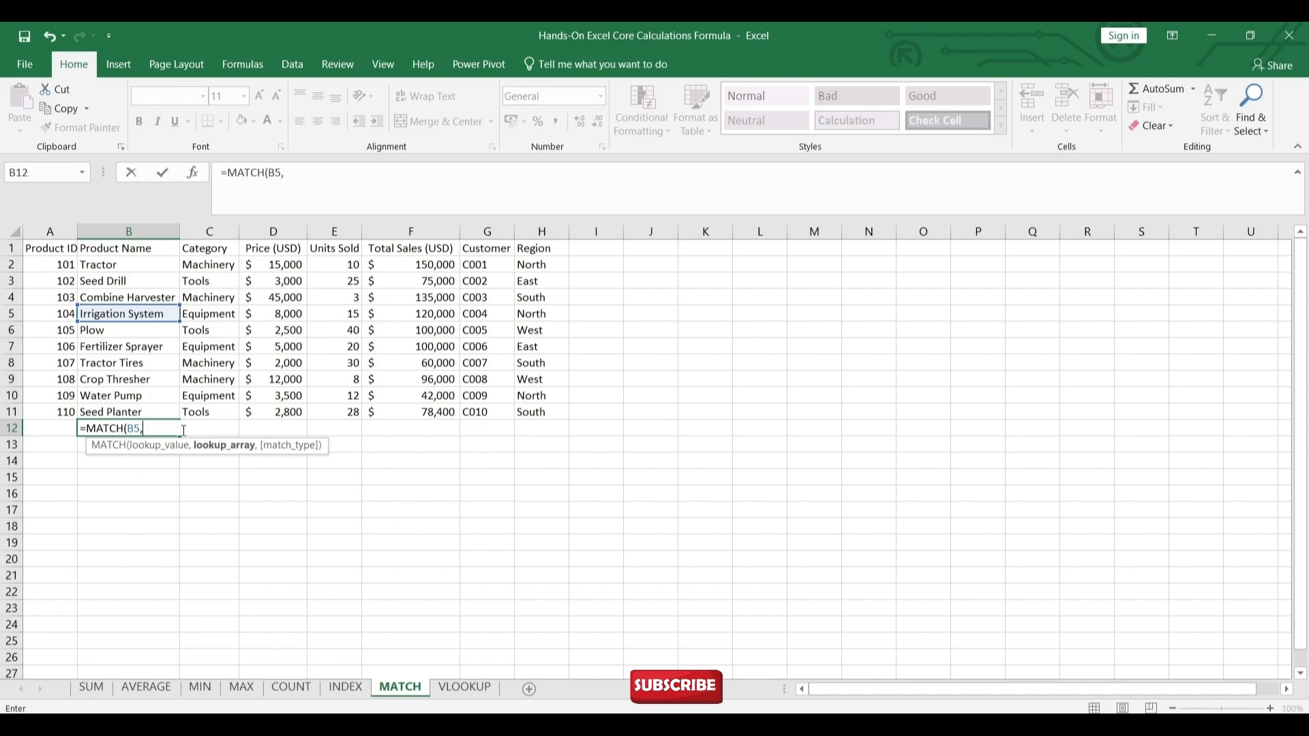
{"action": "type", "text": "B2"}
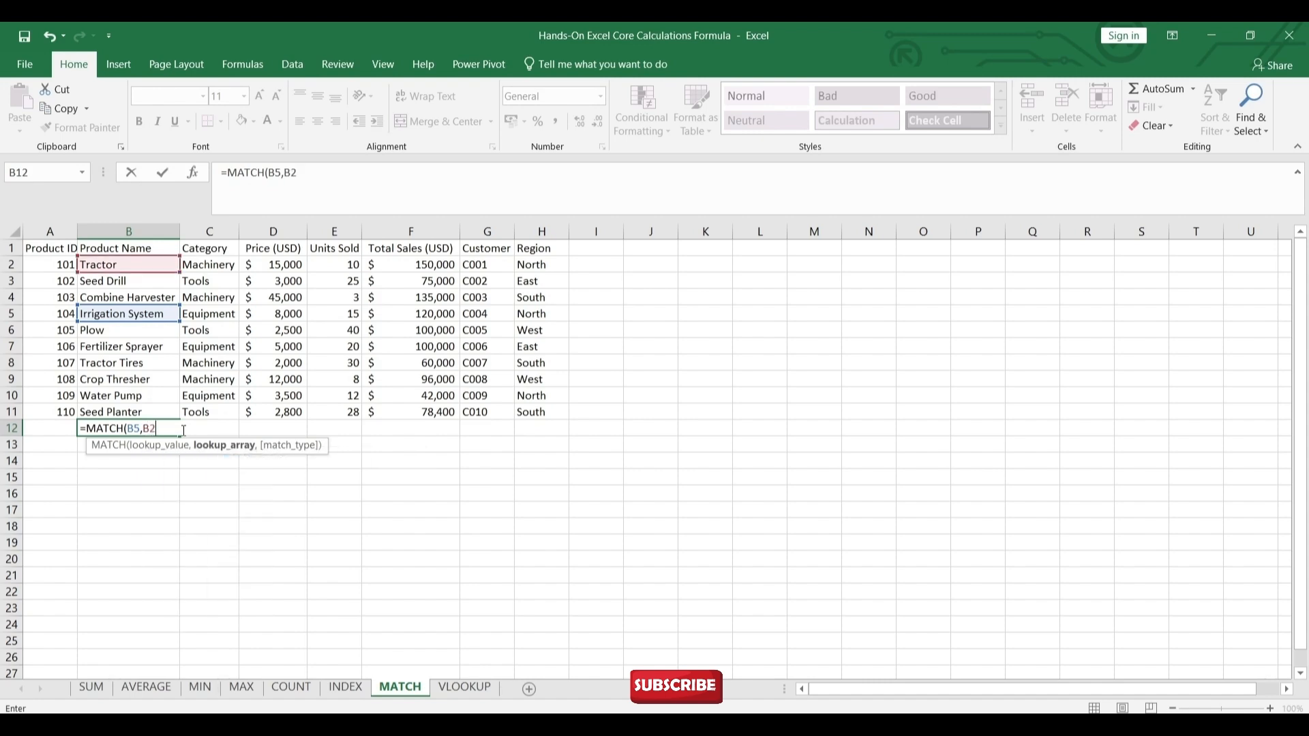
{"action": "type", "text": ":B11"}
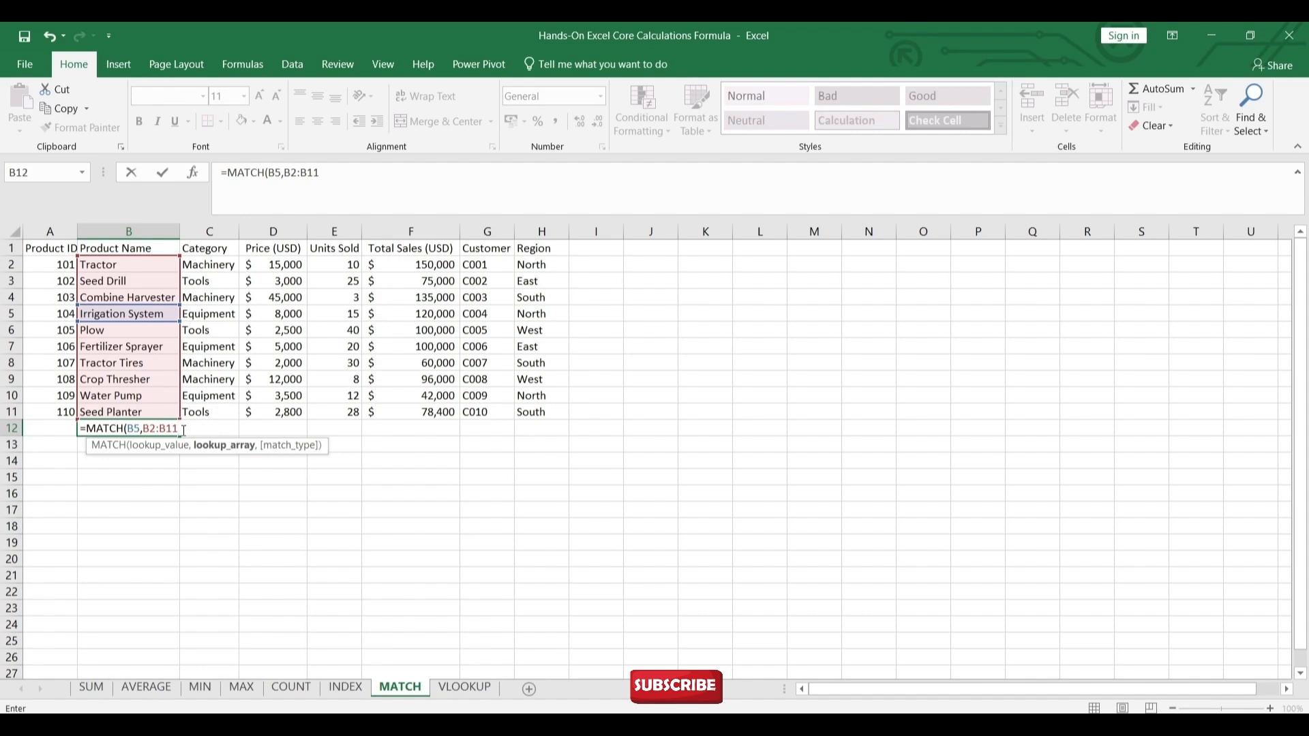
{"action": "type", "text": ","}
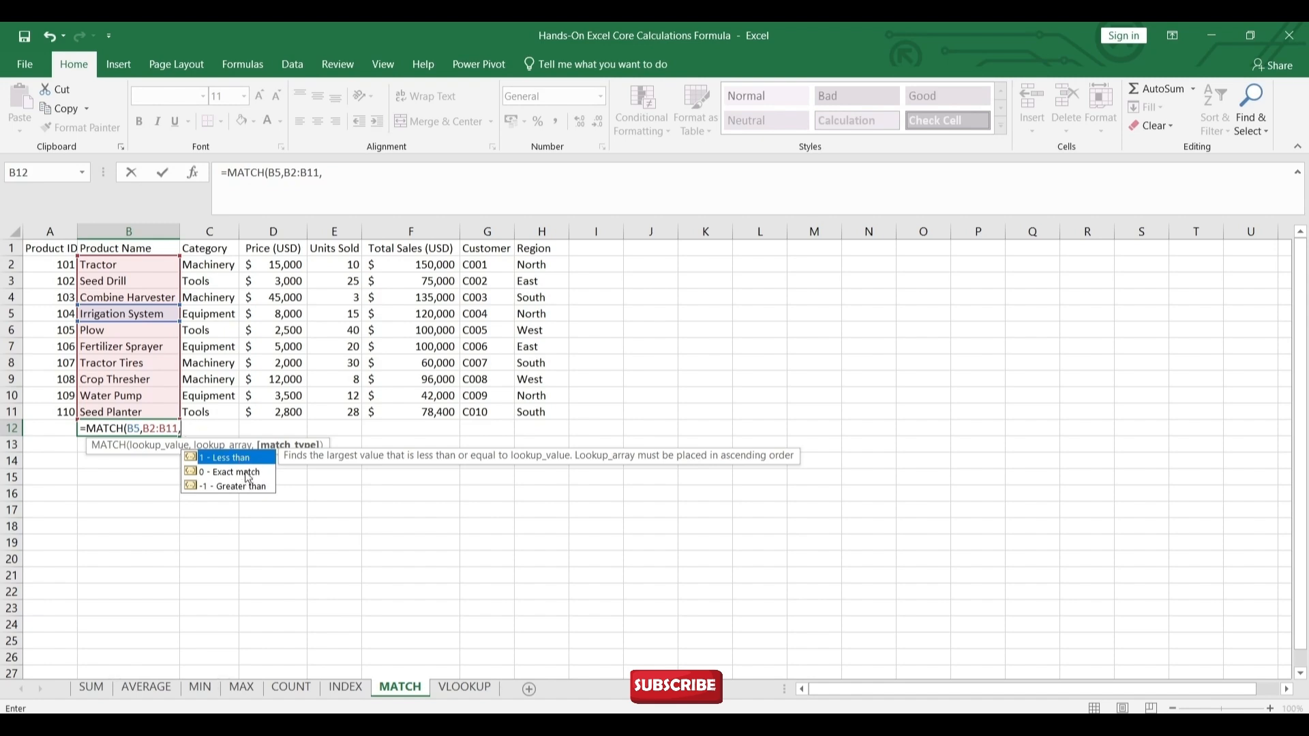
{"action": "type", "text": "0"}
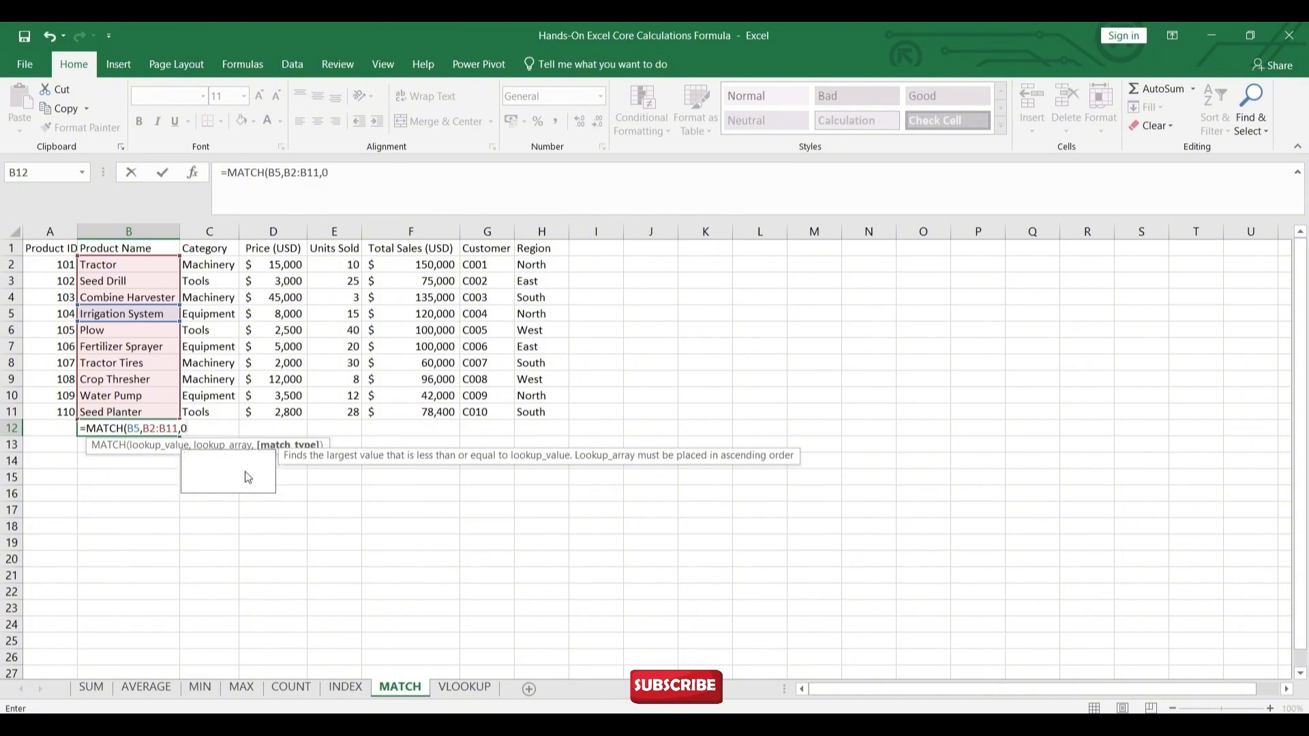
{"action": "type", "text": ")"}
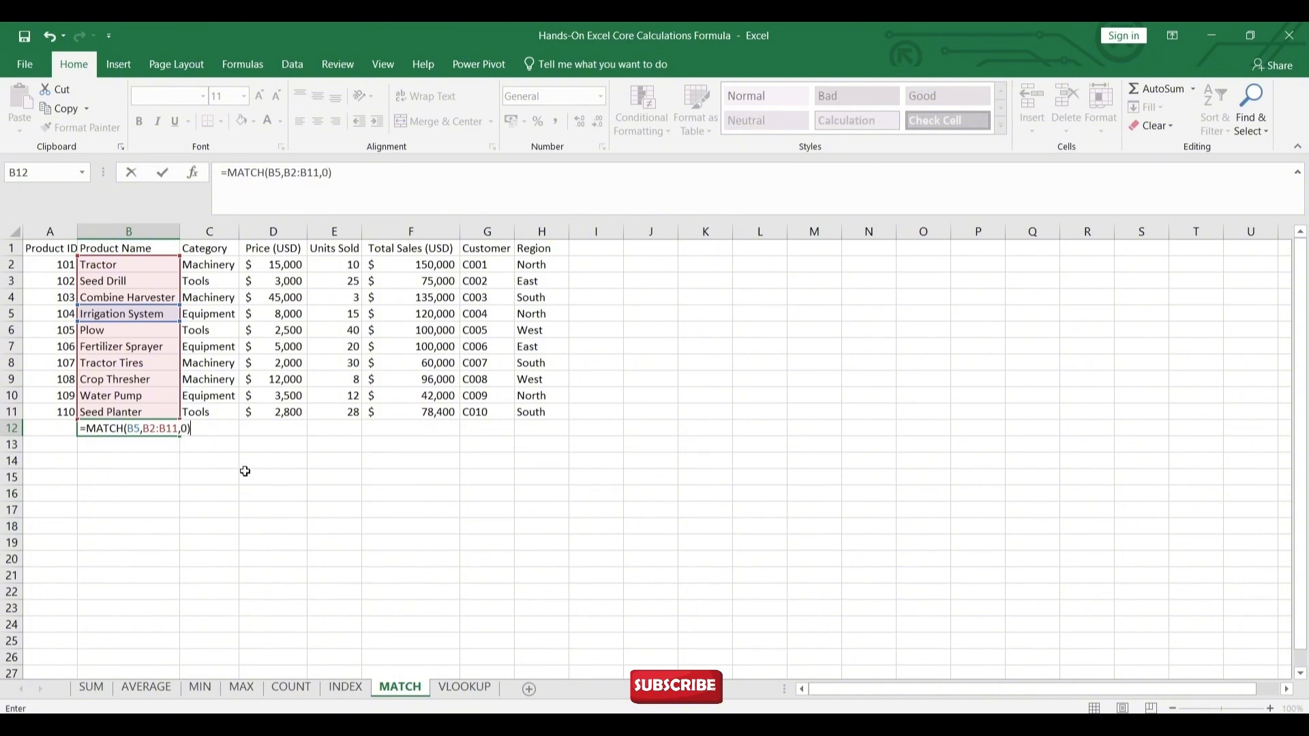
{"action": "key", "text": "Return"}
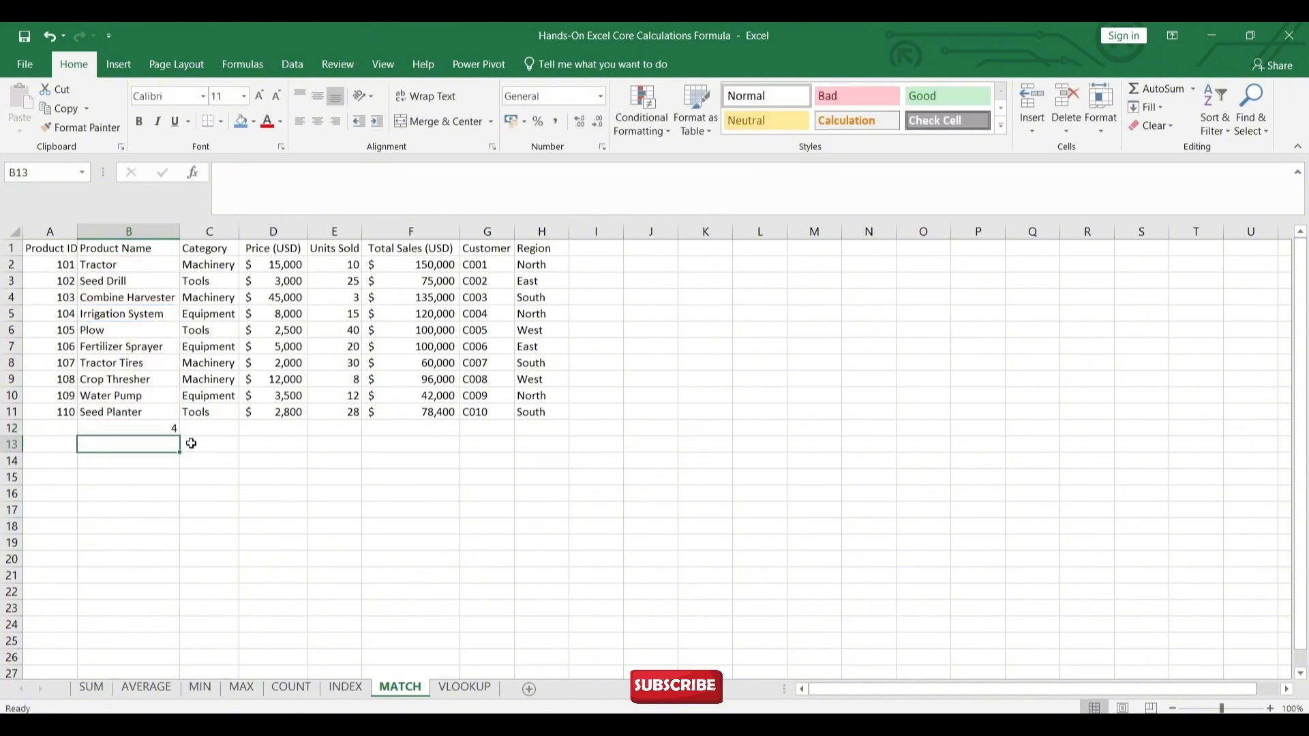
{"action": "left_click", "coordinate": [153, 426]}
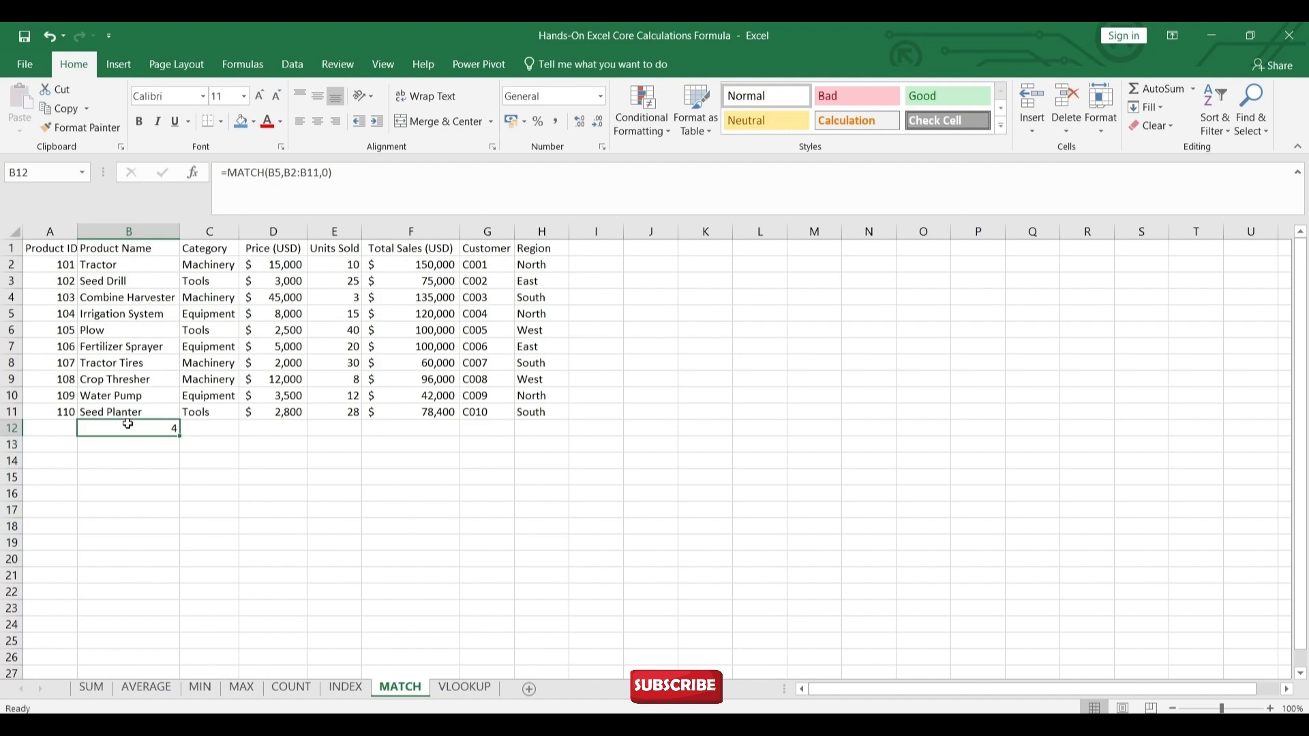
On the VLOOKUP sheet, start a VLOOKUP formula in cell A12 with A7 as the lookup value.
{"action": "left_click", "coordinate": [479, 690]}
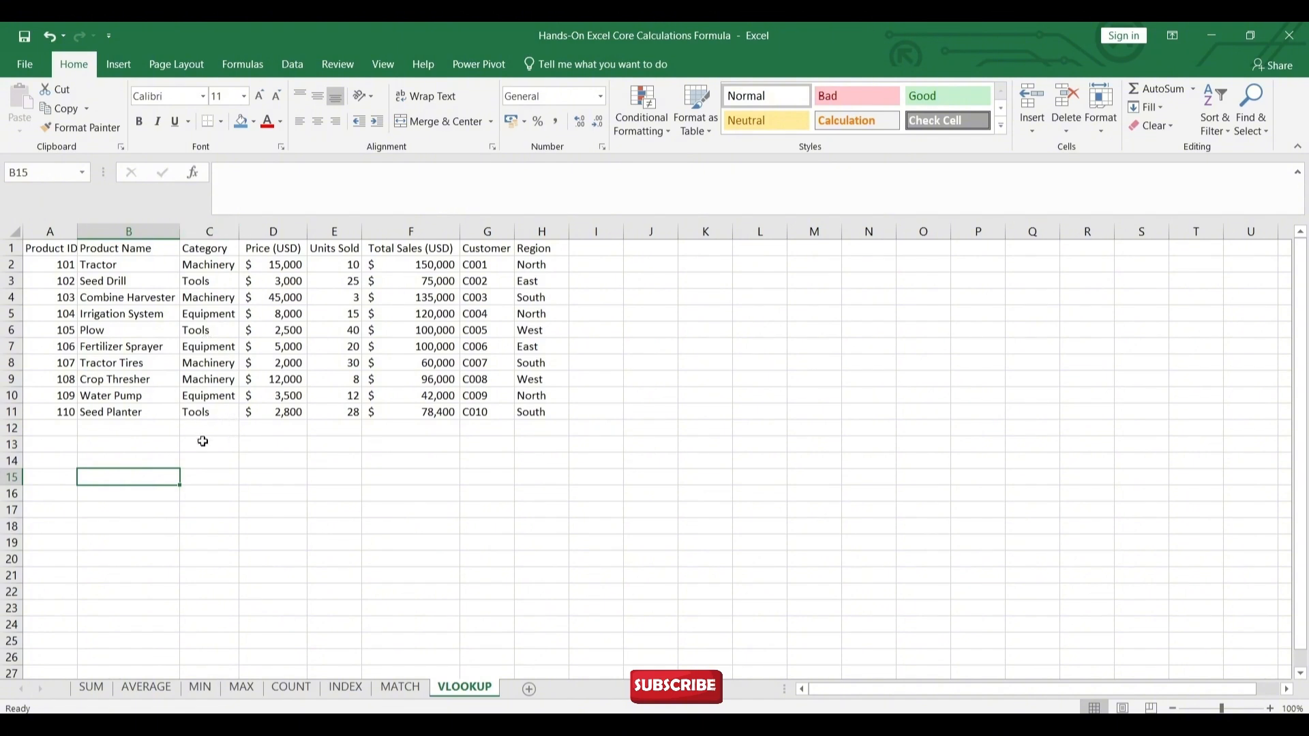
{"action": "left_click", "coordinate": [61, 428]}
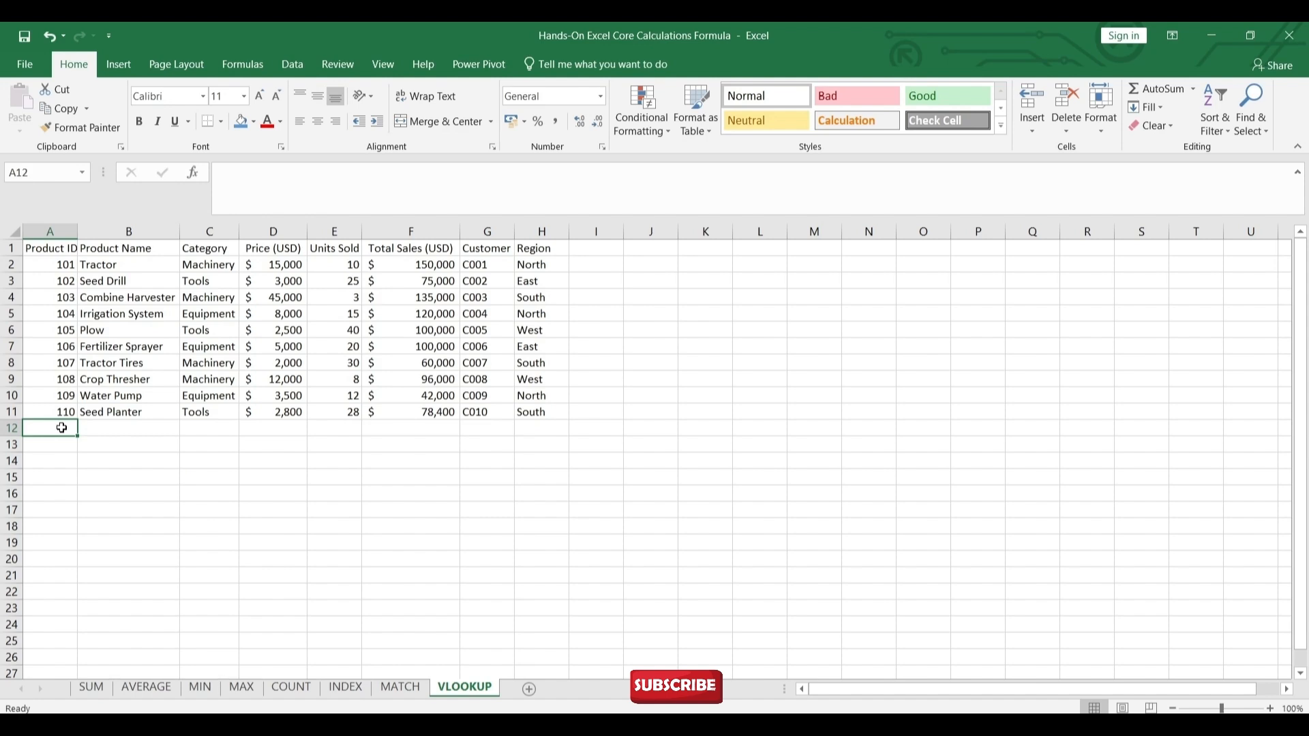
{"action": "left_click", "coordinate": [104, 447]}
{"action": "left_click", "coordinate": [52, 450]}
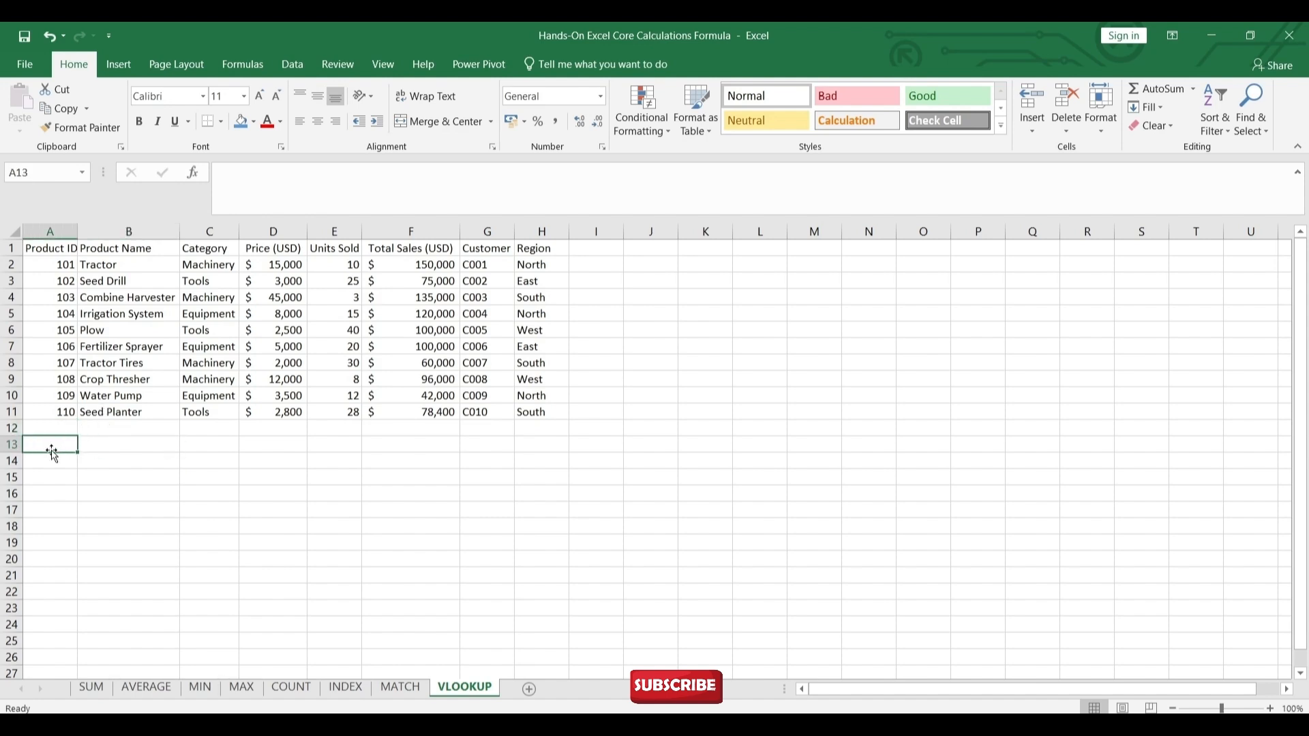
{"action": "left_click", "coordinate": [83, 447]}
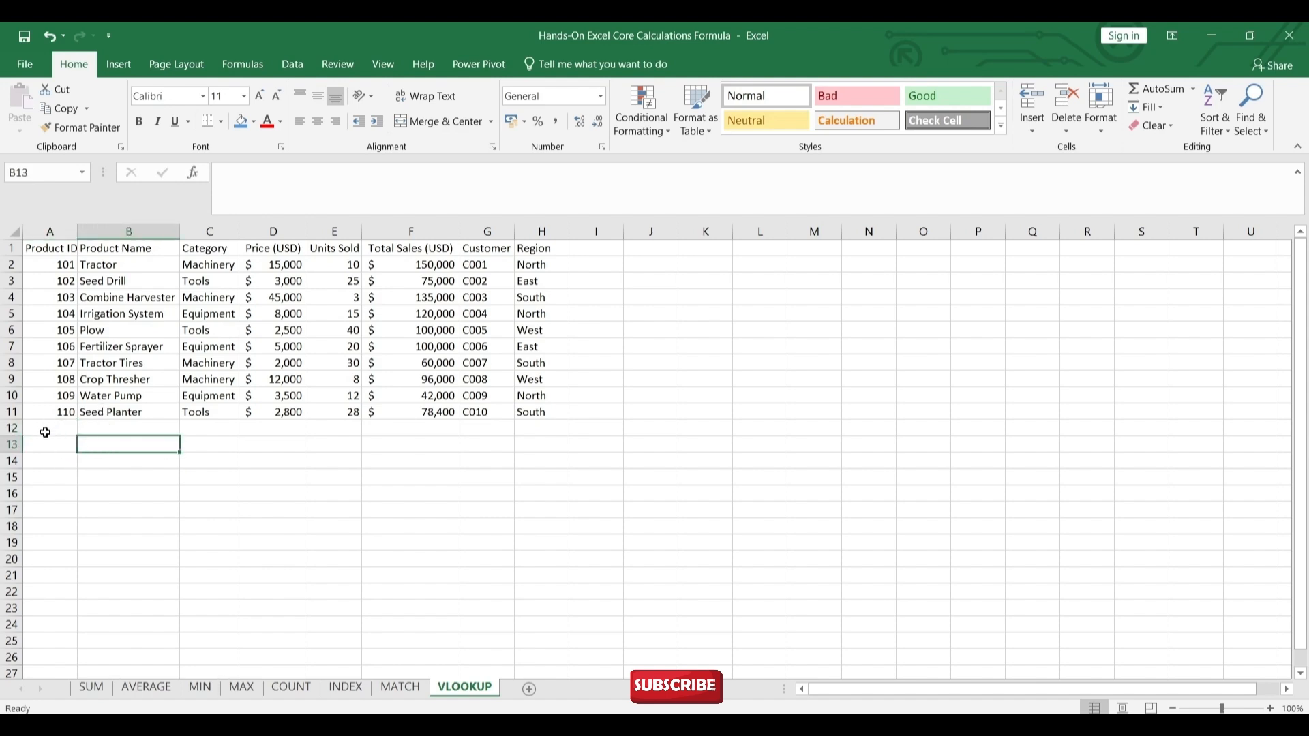
{"action": "left_click", "coordinate": [45, 433]}
{"action": "type", "text": "="}
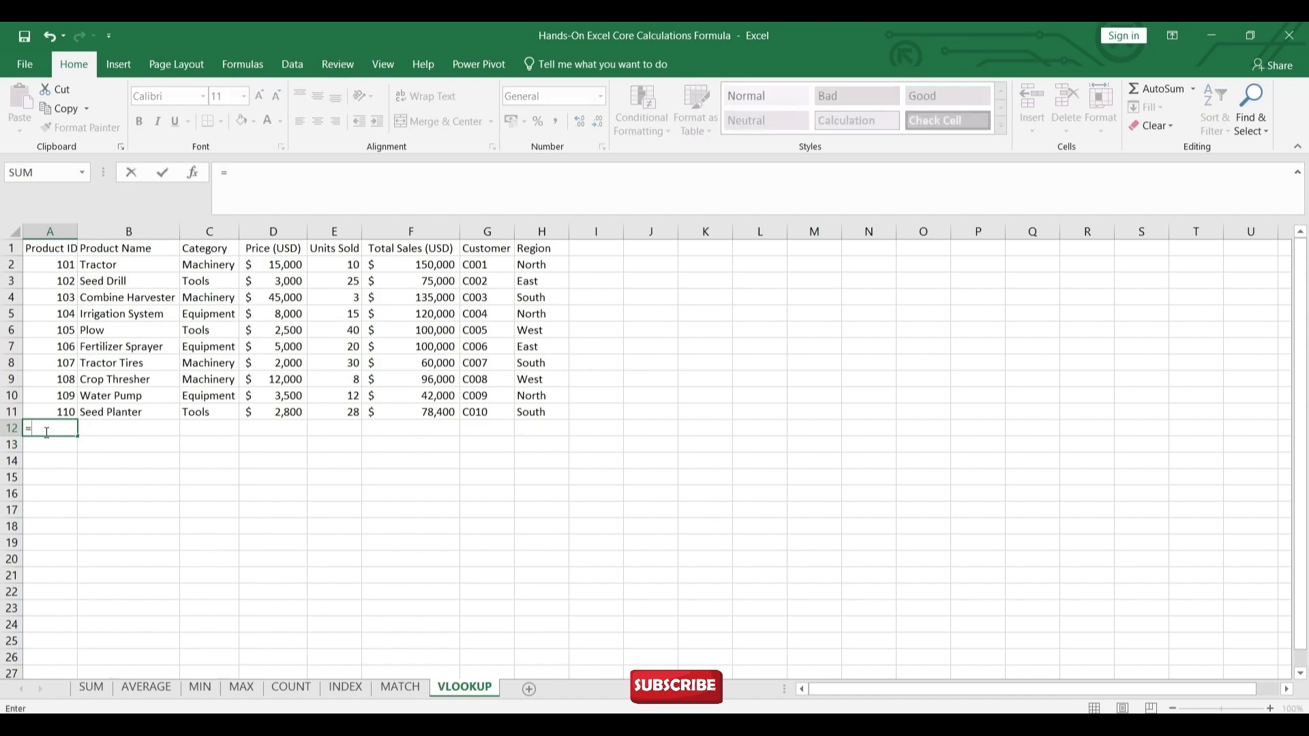
{"action": "type", "text": "VL"}
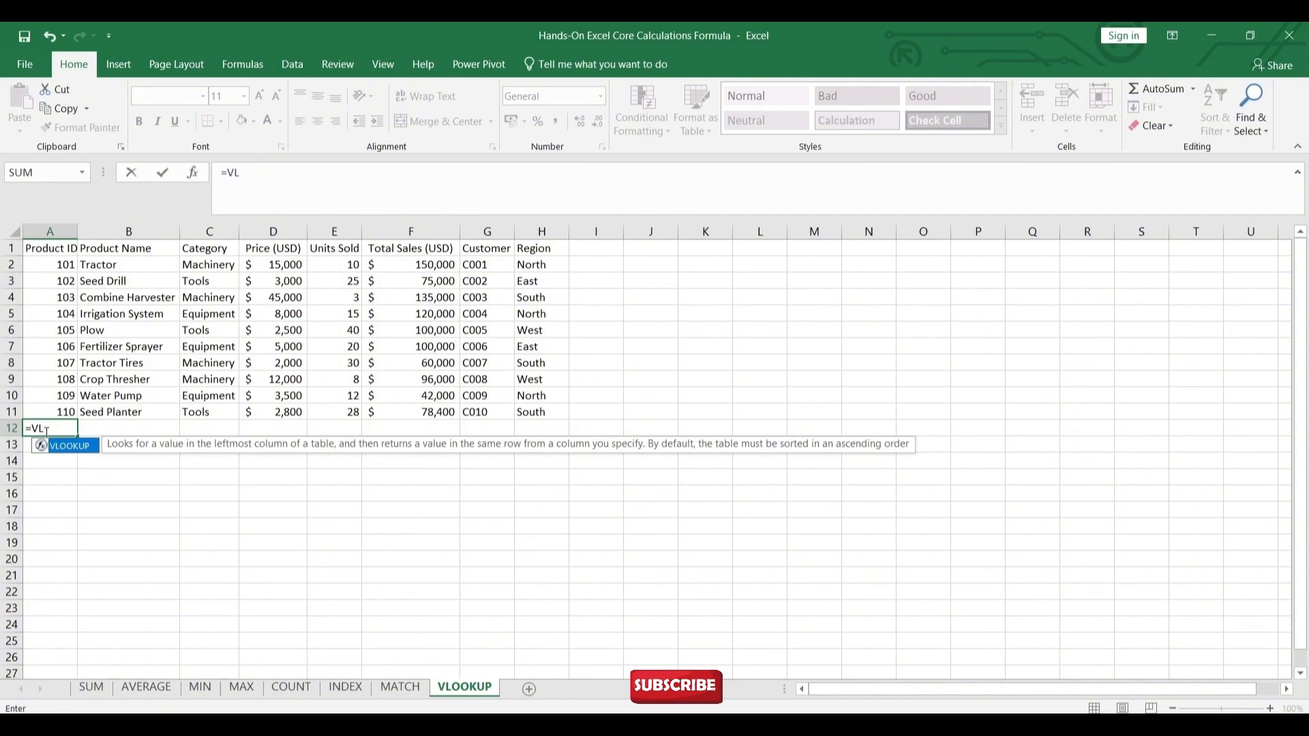
{"action": "key", "text": "Tab"}
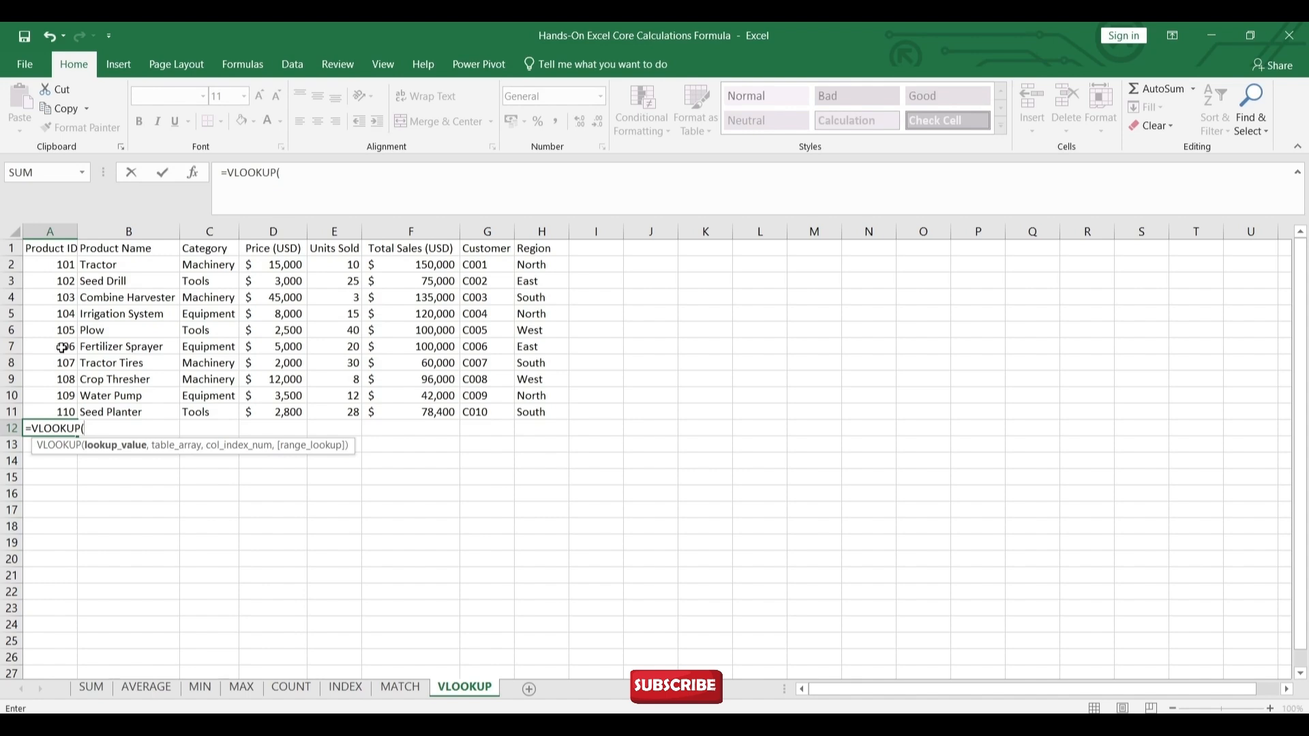
{"action": "type", "text": "A7:"}
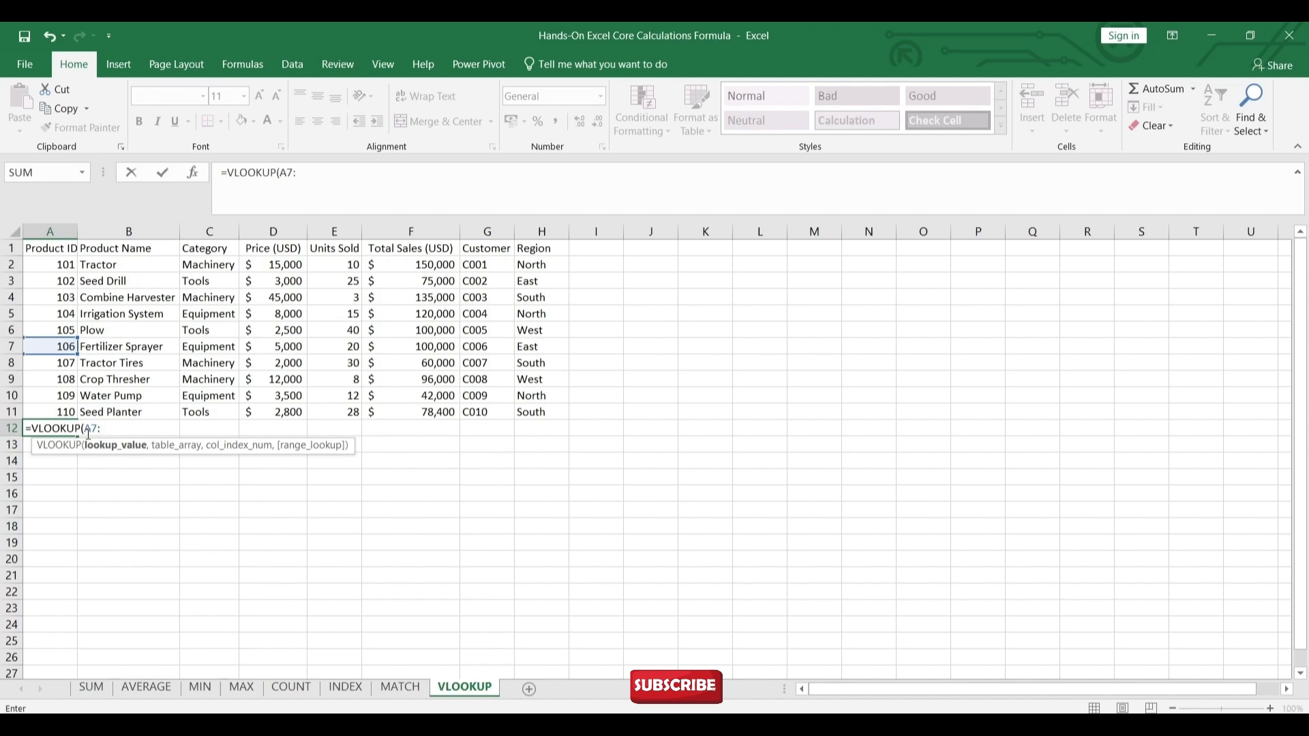
{"action": "type", "text": ","}
{"action": "key", "text": "BackSpace"}
{"action": "type", "text": ","}
Complete the VLOOKUP formula in A12 with table array A1:F11, column index 3 and FALSE for an exact match.
{"action": "left_click_drag", "start_coordinate": [57, 247], "coordinate": [385, 405]}
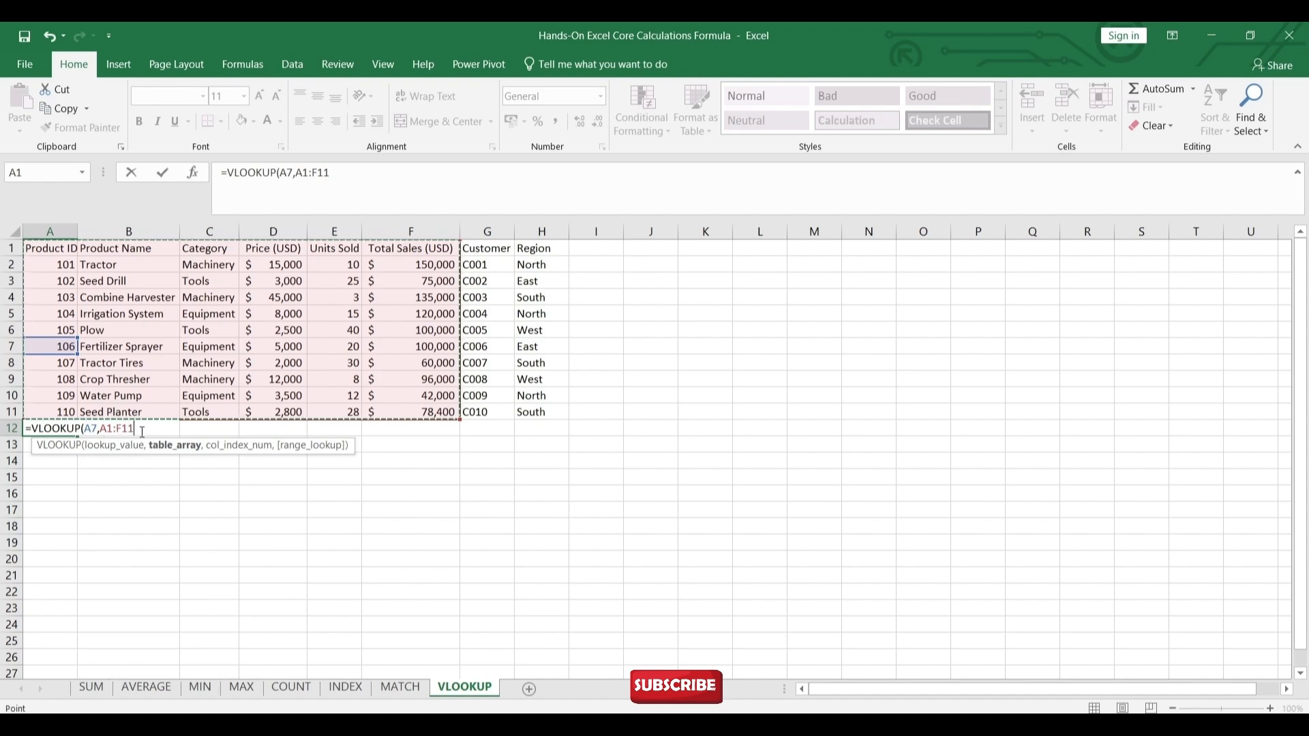
{"action": "type", "text": ","}
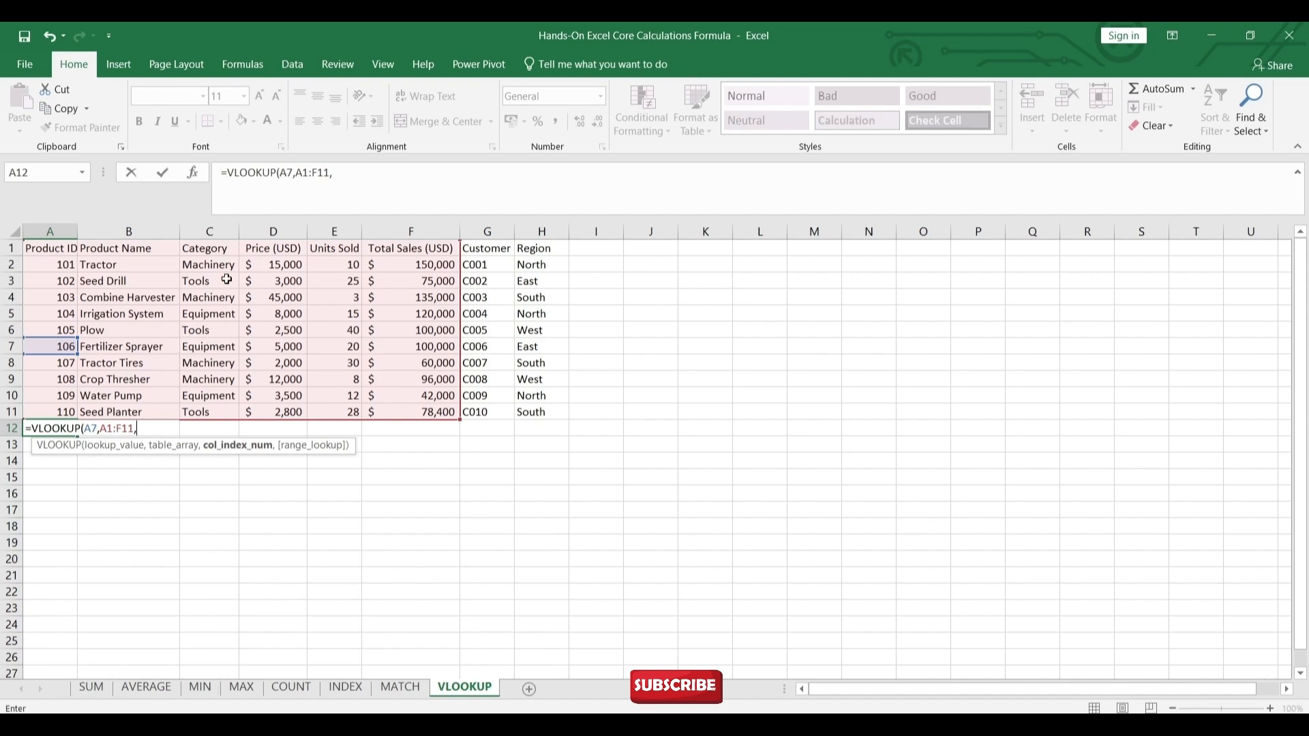
{"action": "type", "text": "3,"}
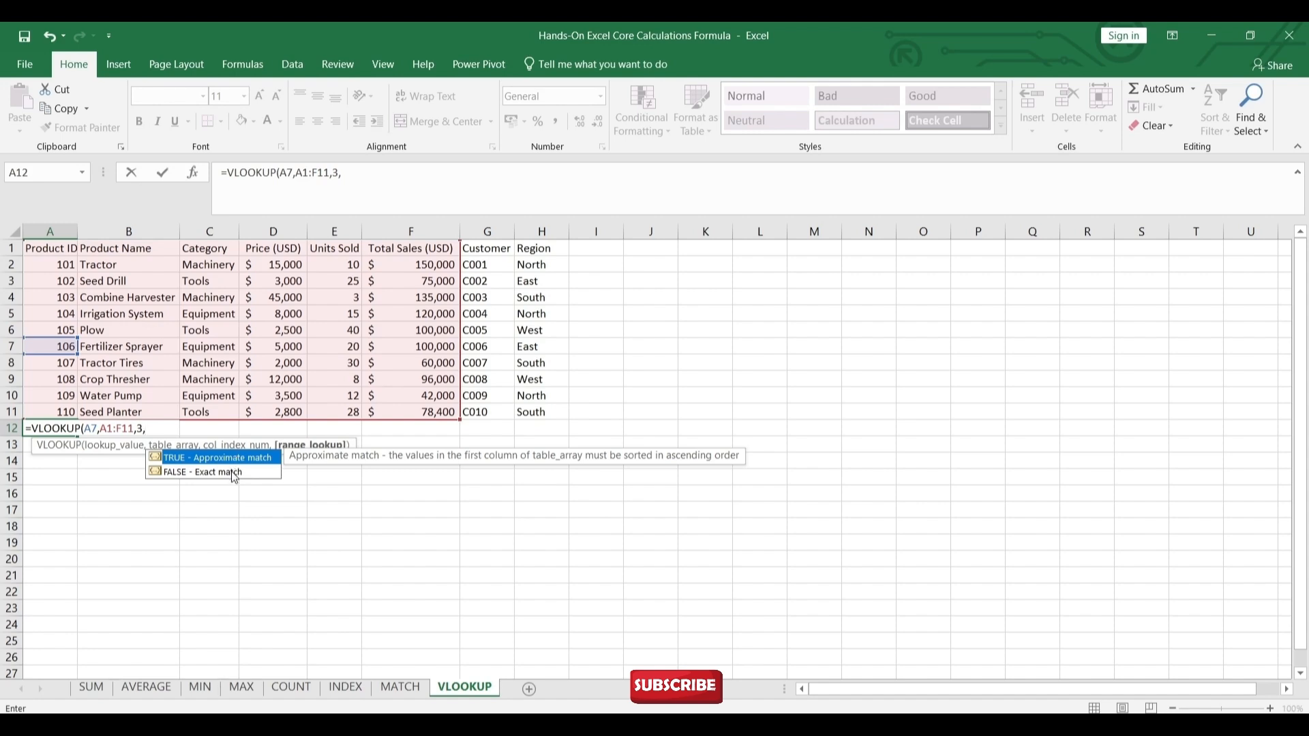
{"action": "type", "text": "FALSE"}
{"action": "left_click", "coordinate": [234, 473]}
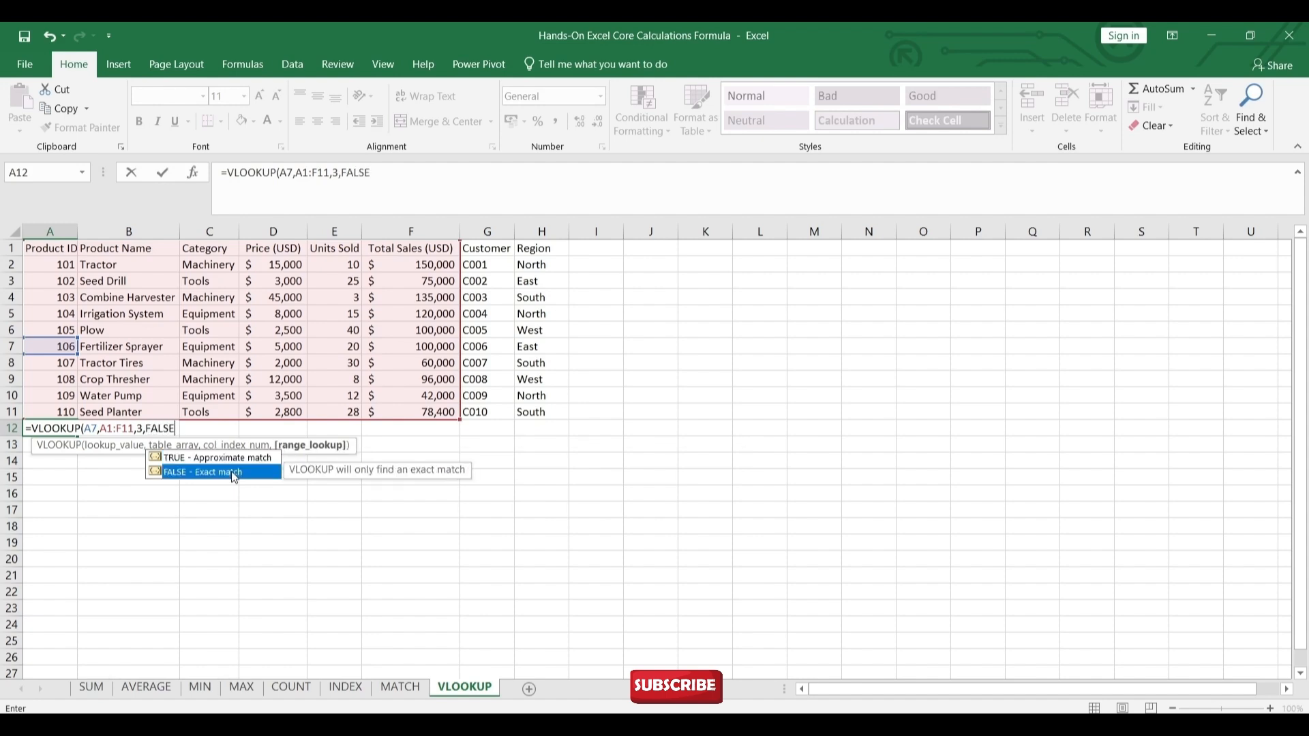
{"action": "double_click", "coordinate": [233, 473]}
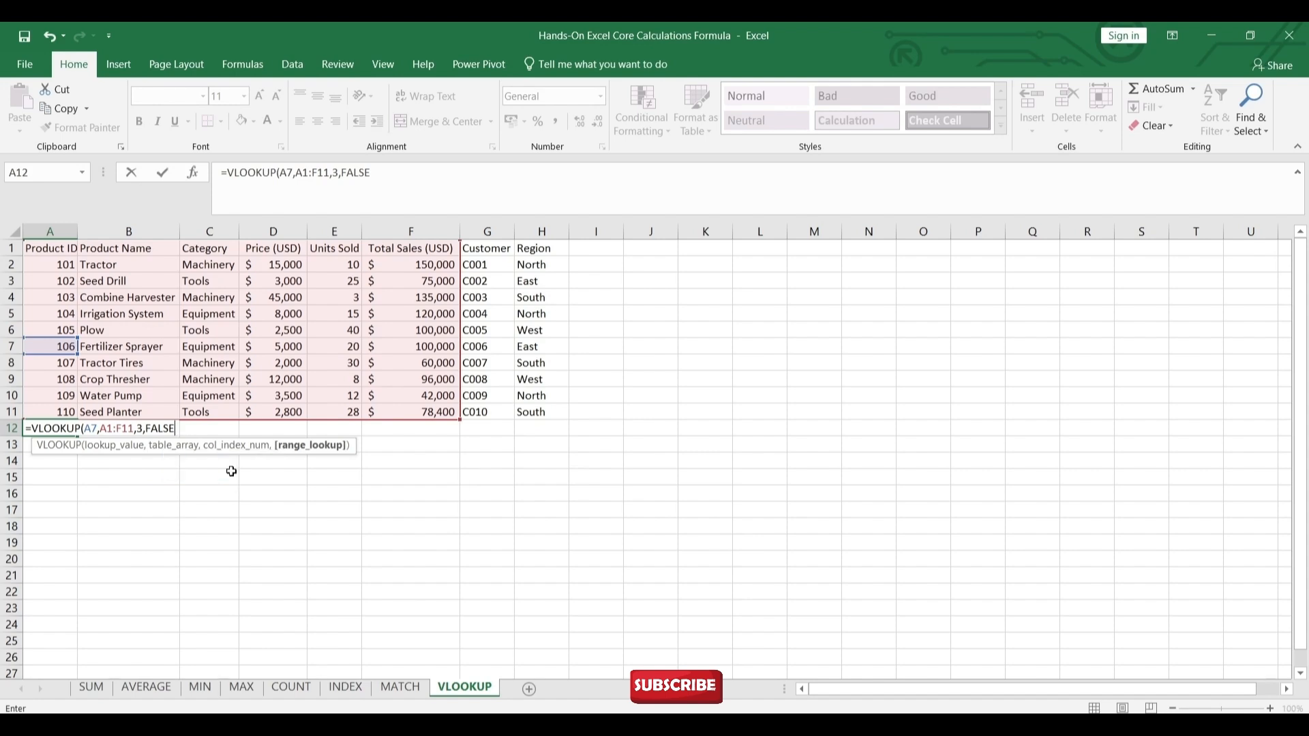
{"action": "type", "text": ")"}
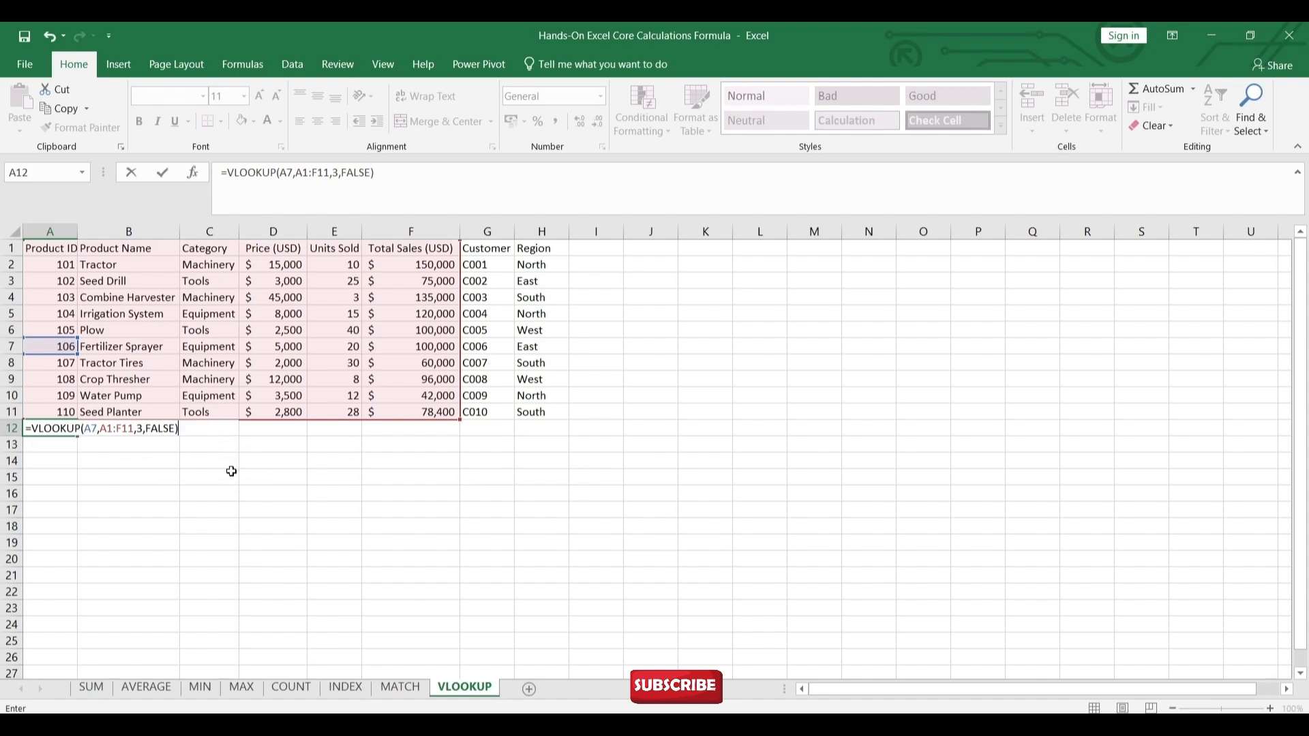
{"action": "key", "text": "Return"}
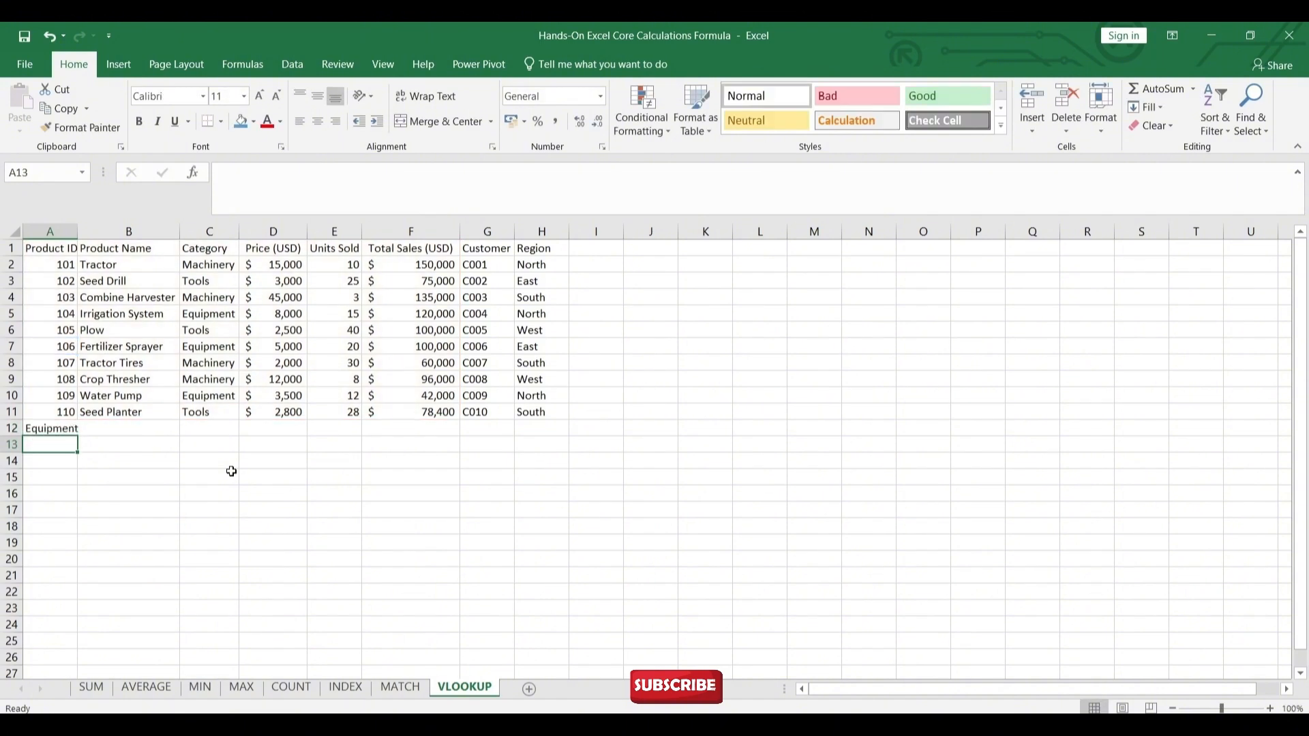
AutoFit column A to the width of its contents and select the VLOOKUP result cell A12.
{"action": "double_click", "coordinate": [78, 238]}
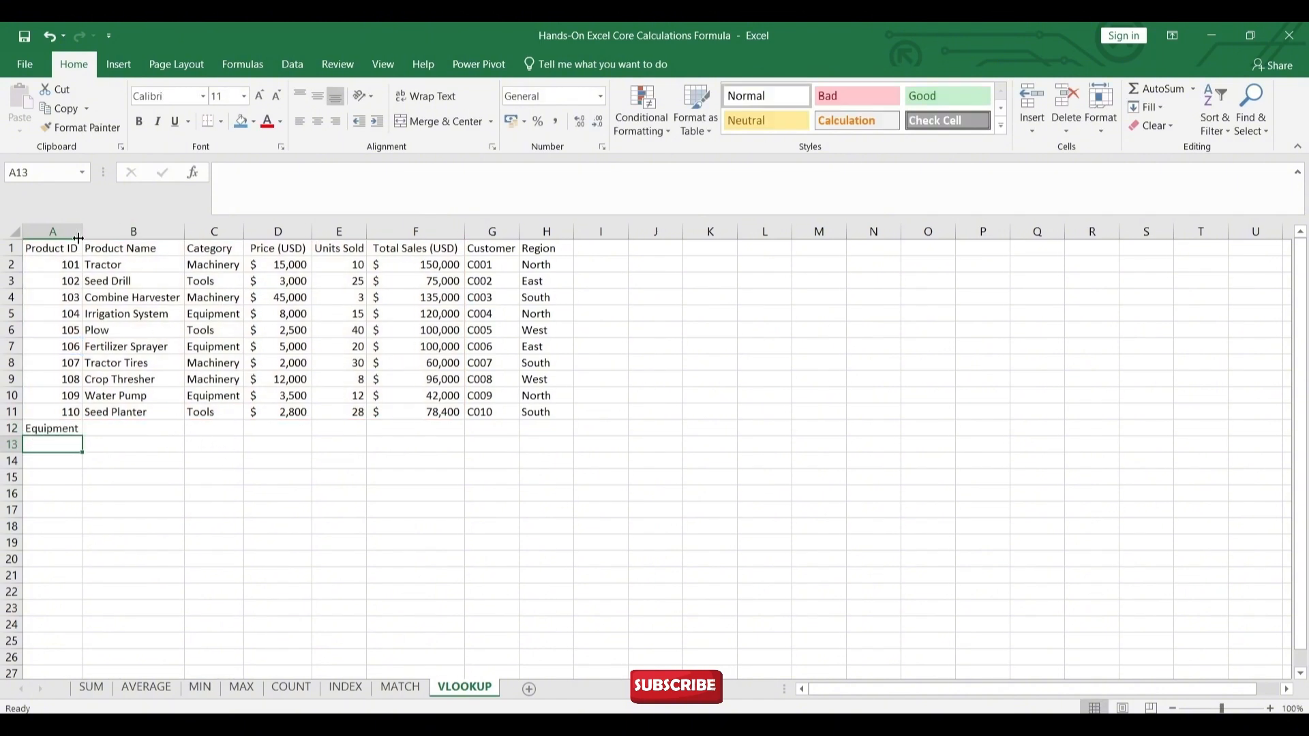
{"action": "left_click", "coordinate": [48, 431]}
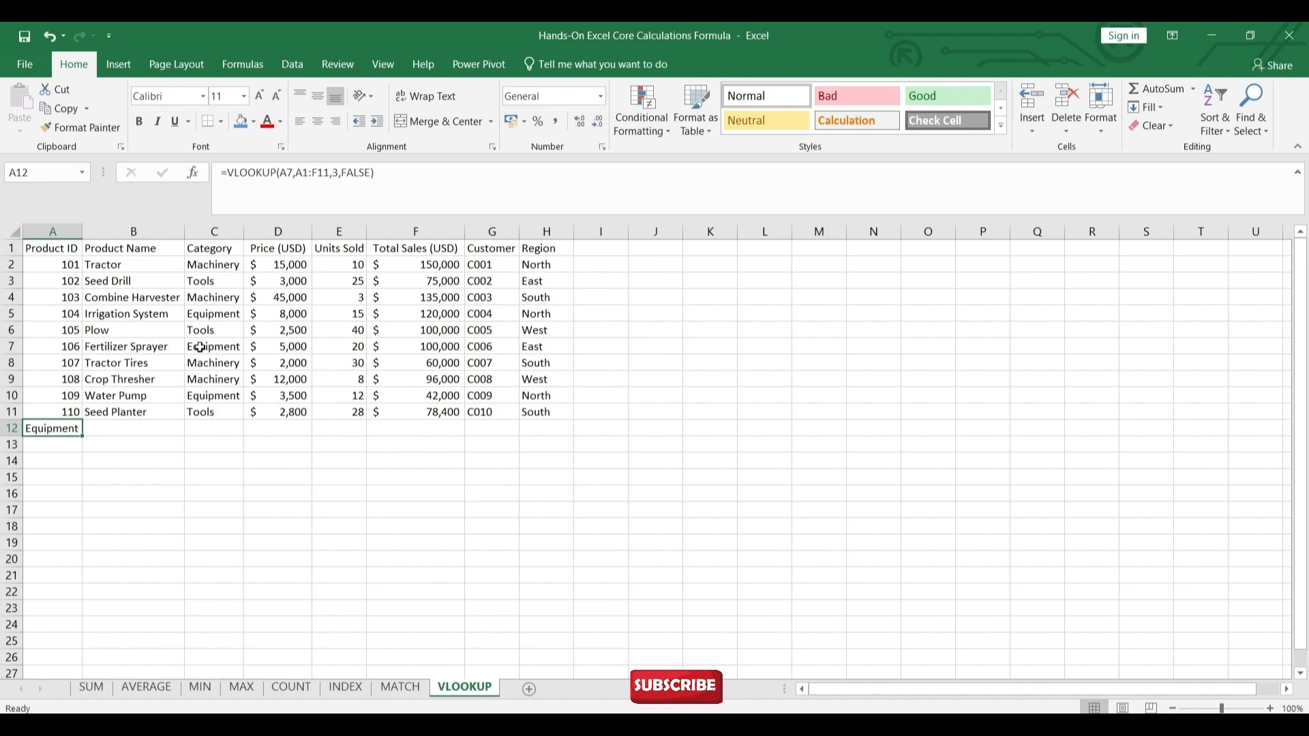
Open the VLOOKUP formula in A12 for editing to review its arguments, close it and reselect the cell.
{"action": "double_click", "coordinate": [58, 430]}
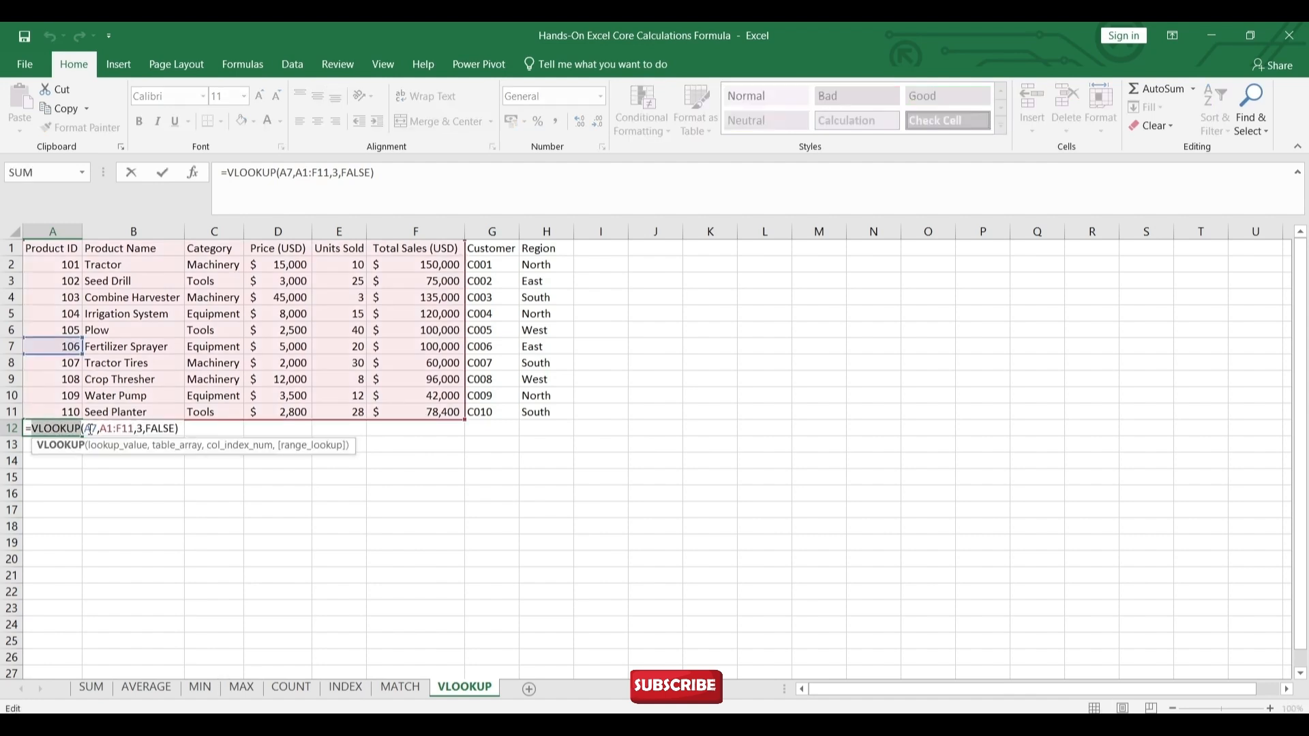
{"action": "left_click", "coordinate": [89, 429]}
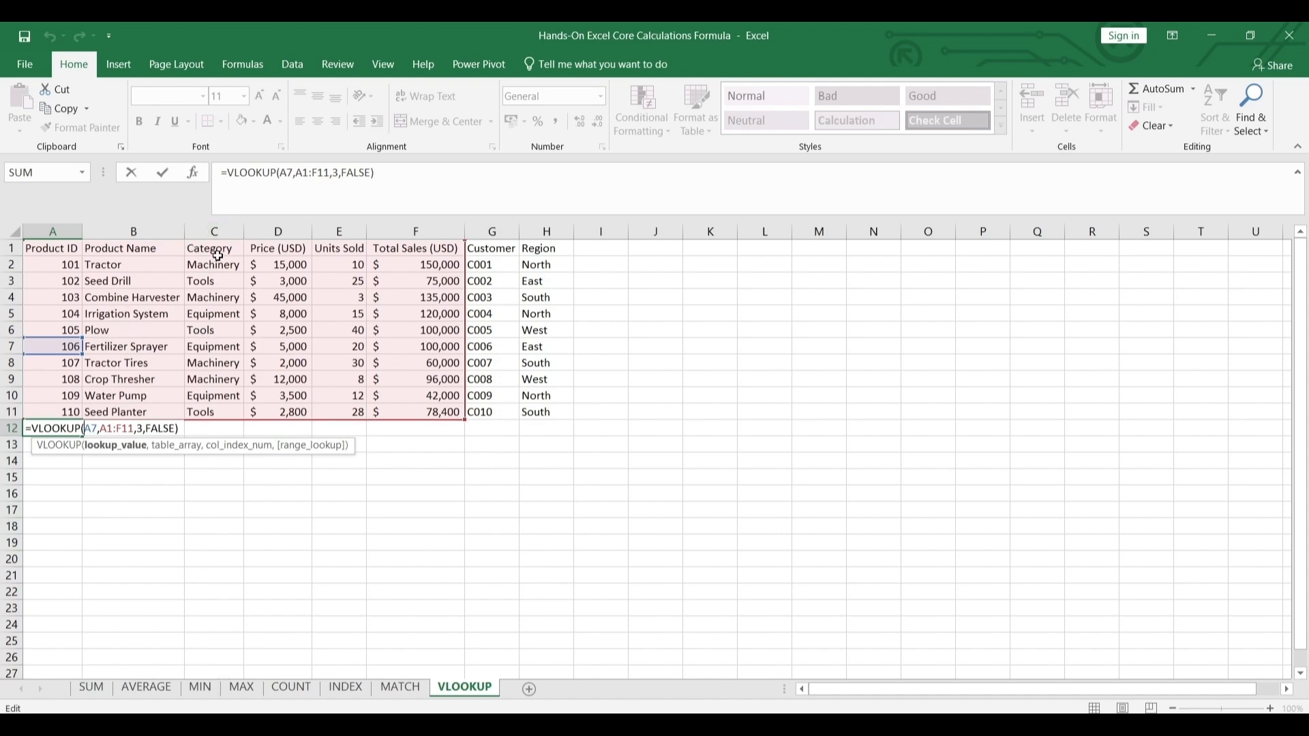
{"action": "left_click", "coordinate": [183, 429]}
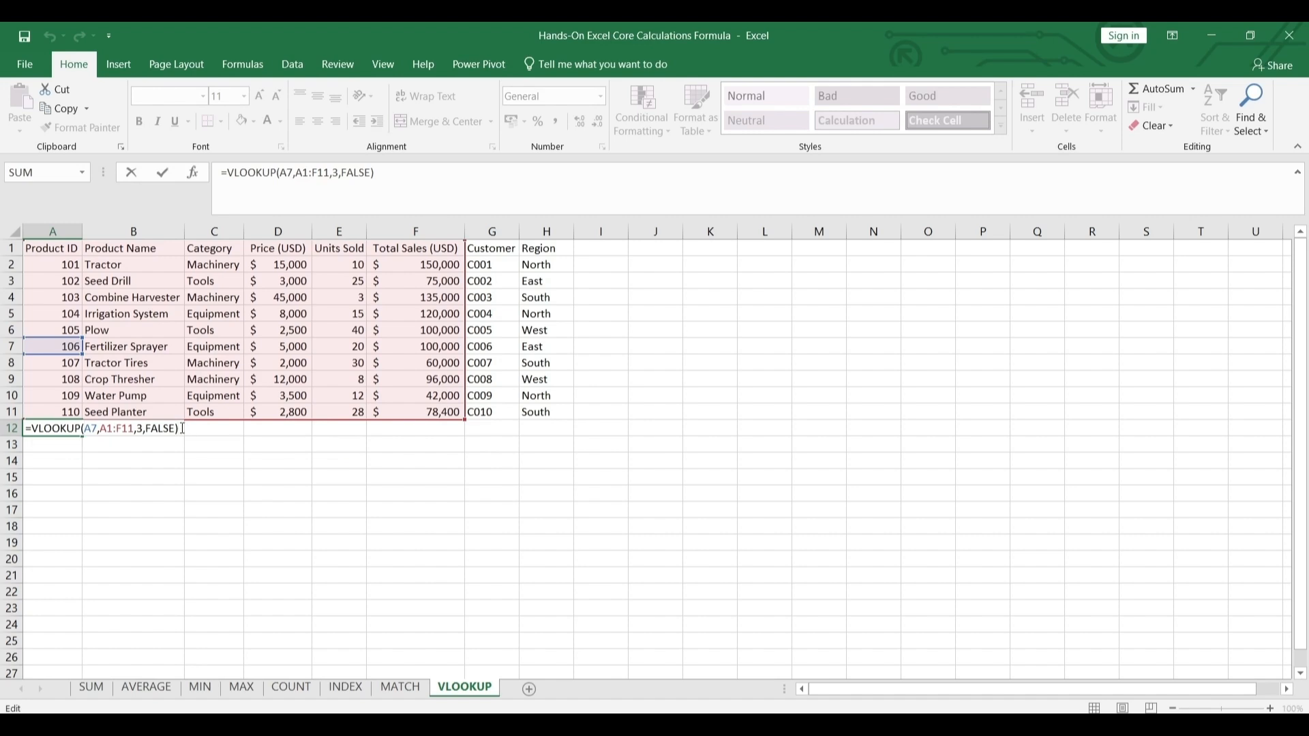
{"action": "key", "text": "Return"}
{"action": "left_click", "coordinate": [73, 429]}
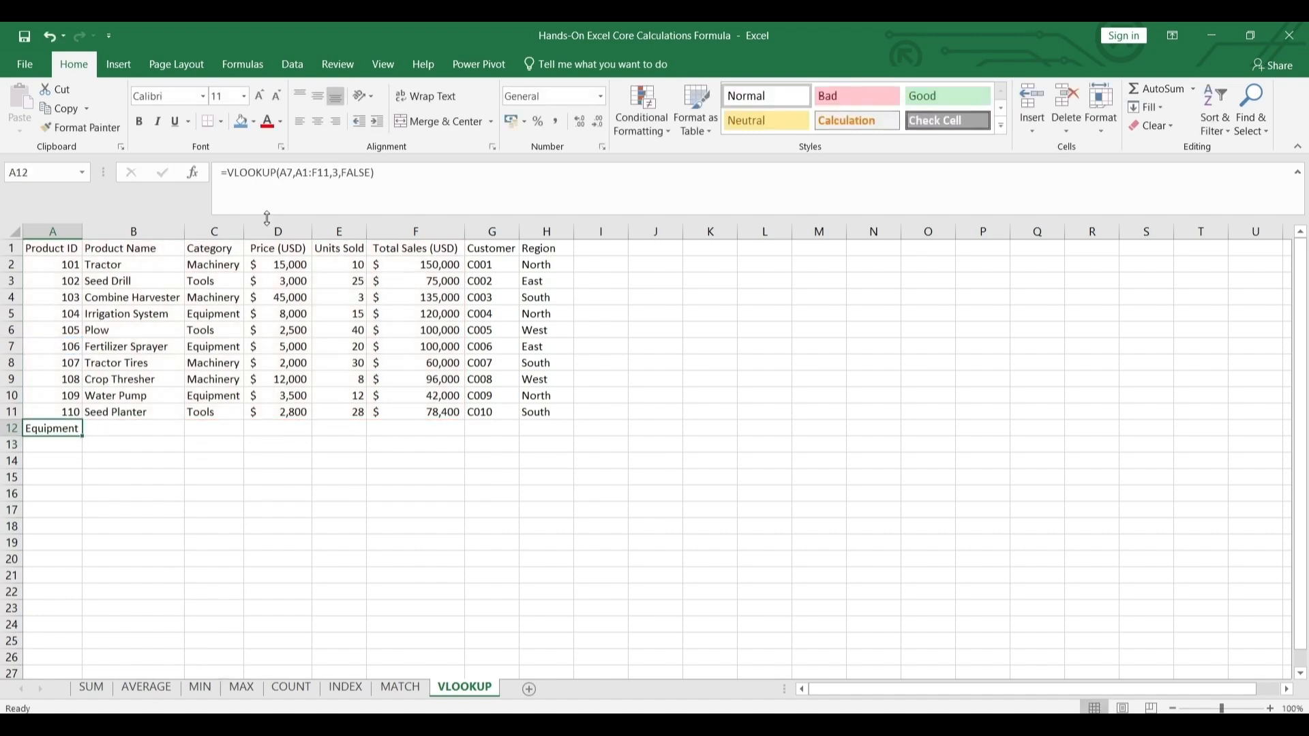